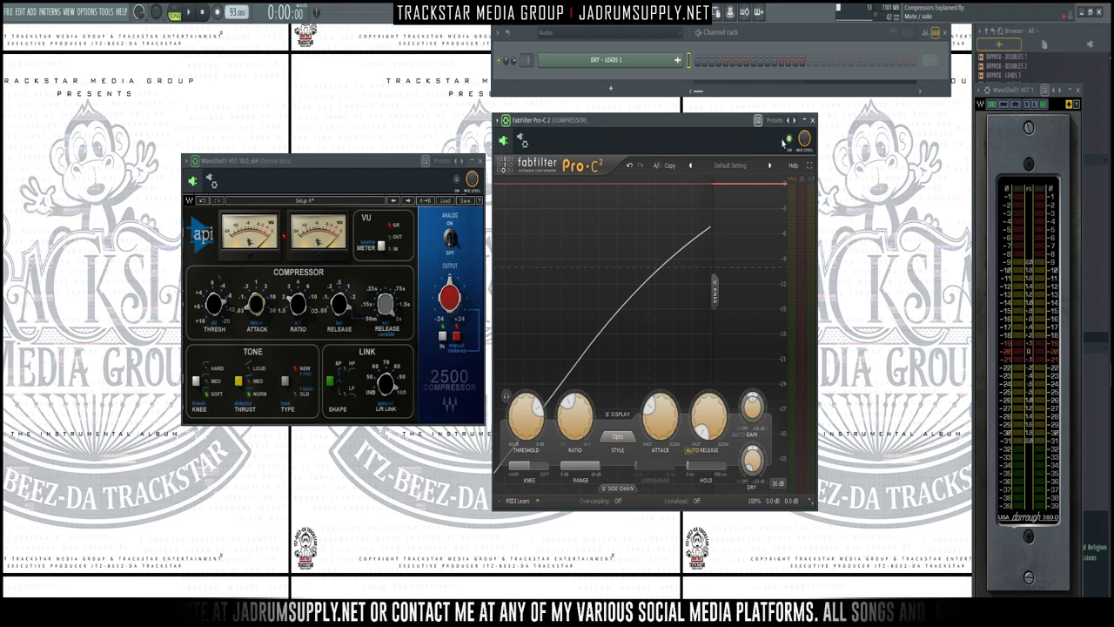
Step: Show the mixer, close the open Pro-C 2 and API 2500 windows, and open Big Blue Compressor from the COMPRESSOR track
key("F9")
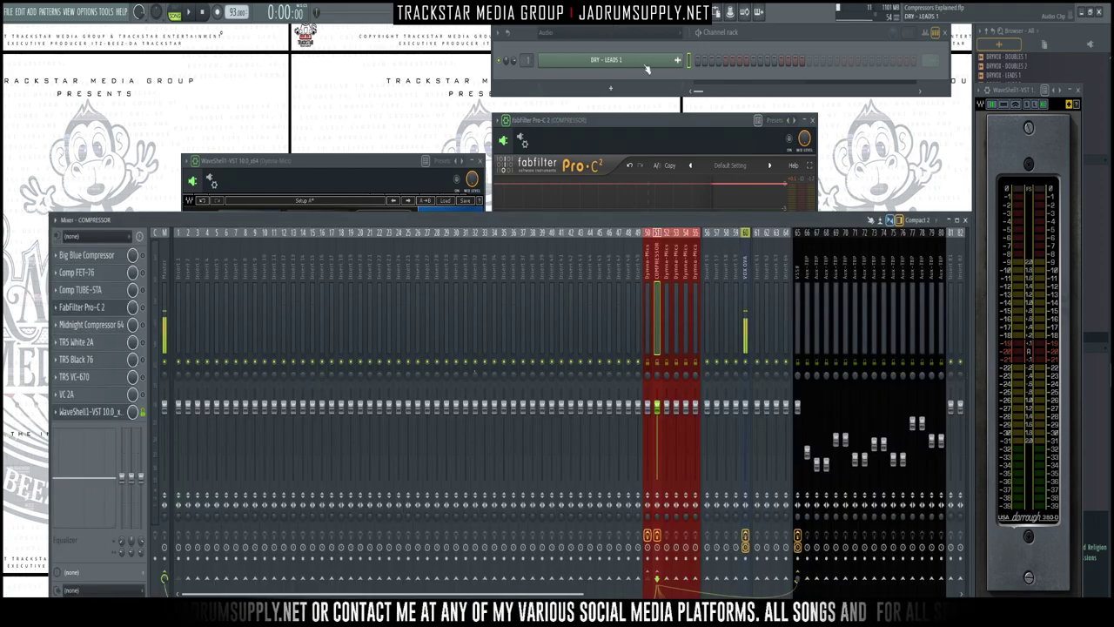
left_click(812, 119)
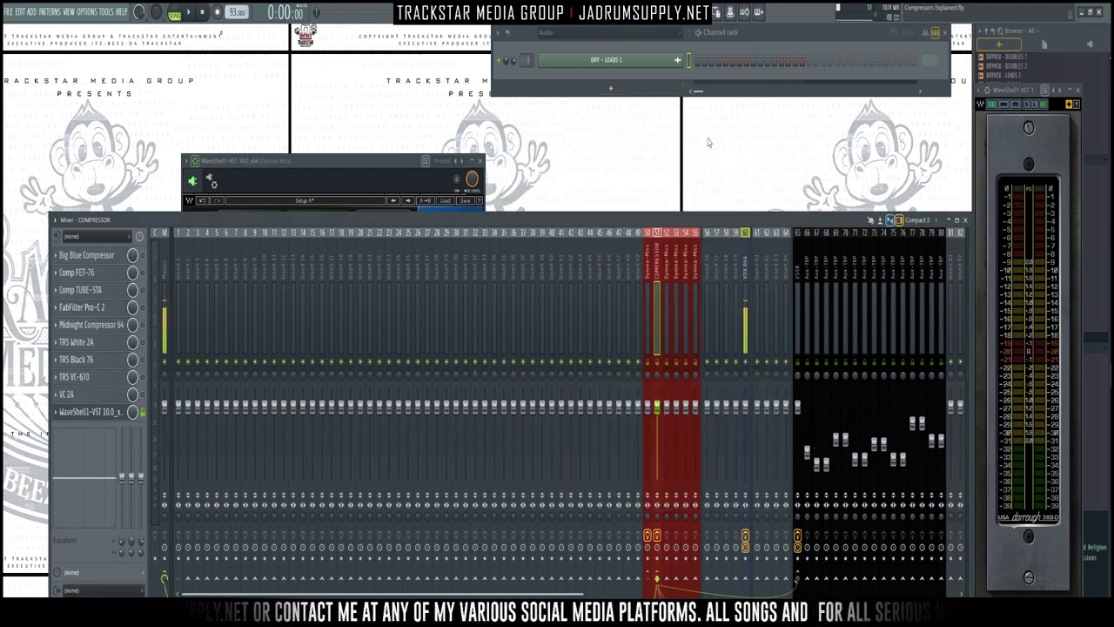
left_click(478, 161)
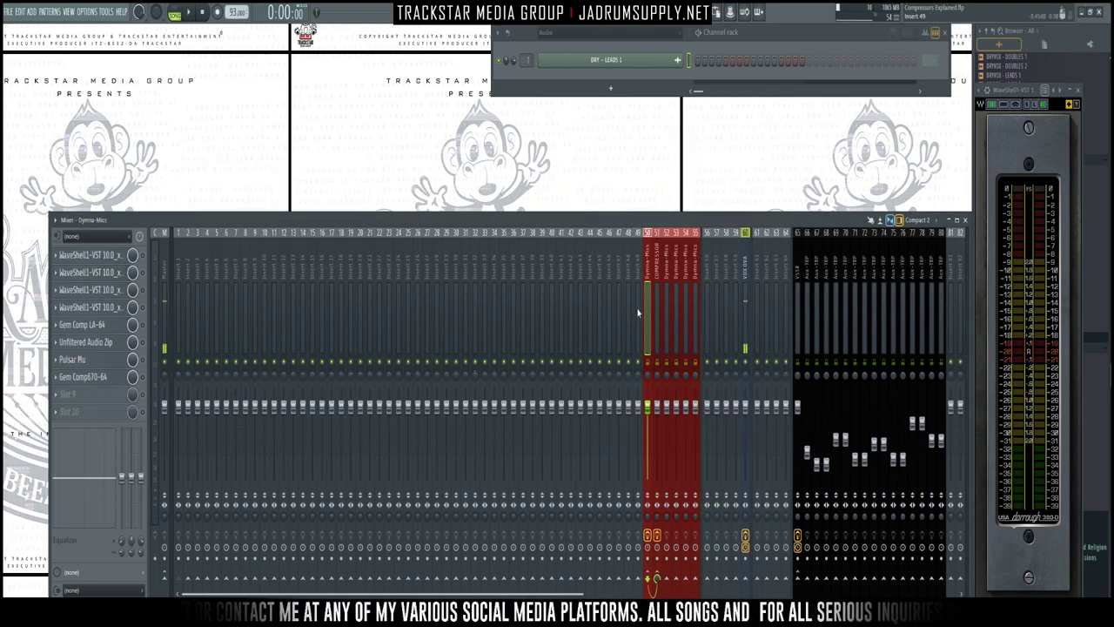
key("Right")
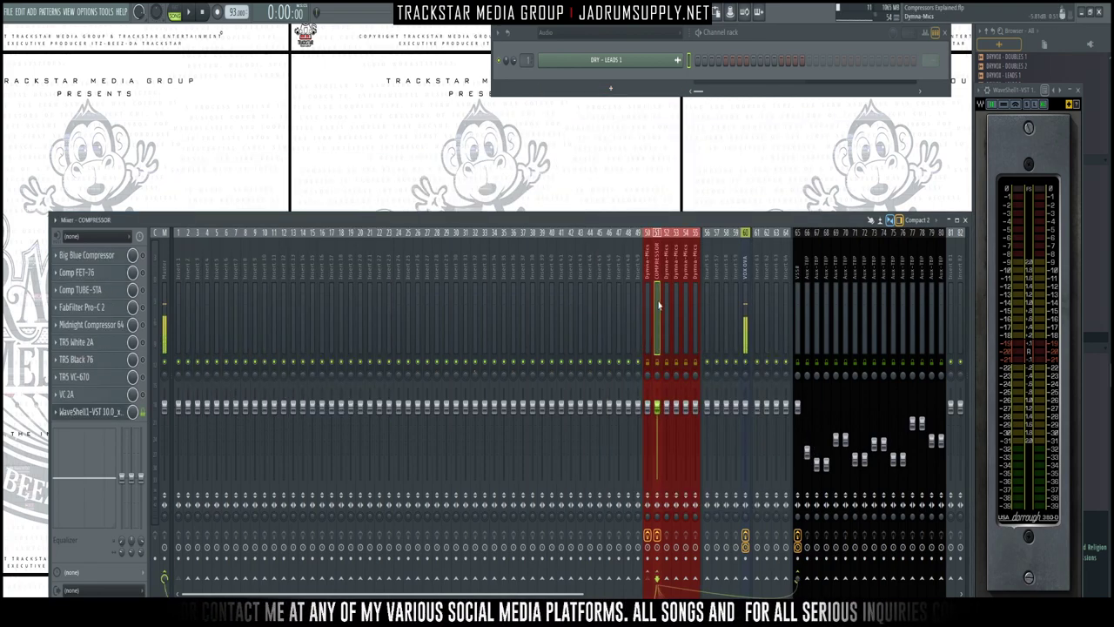
left_click(102, 253)
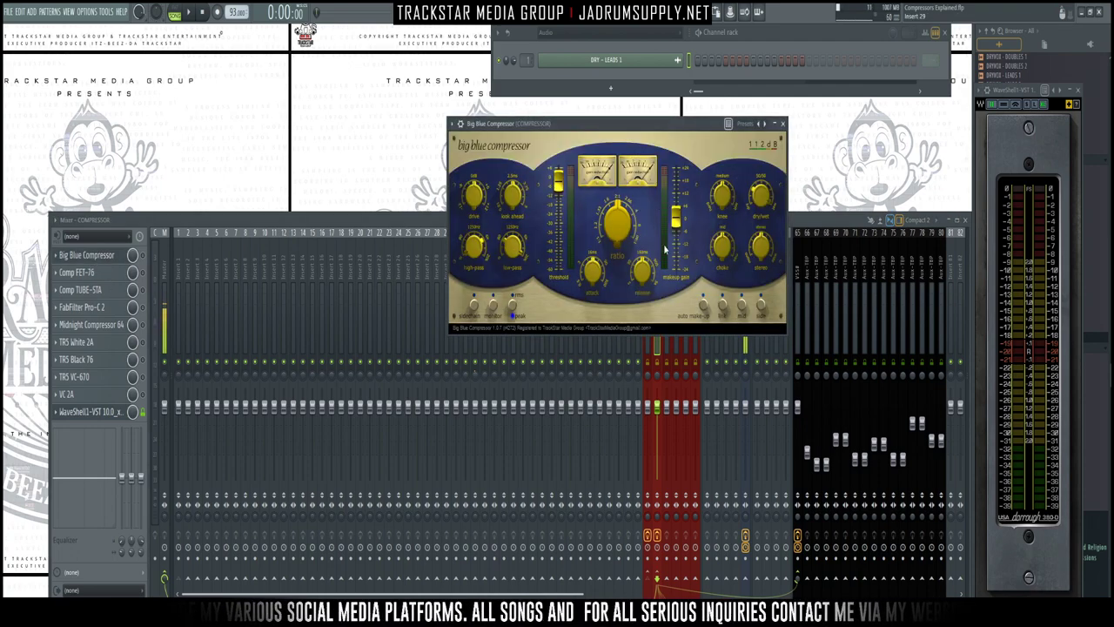
Step: Try a higher Choke amount on the Big Blue Compressor and return it to 0%
left_click_drag(731, 249, 716, 201)
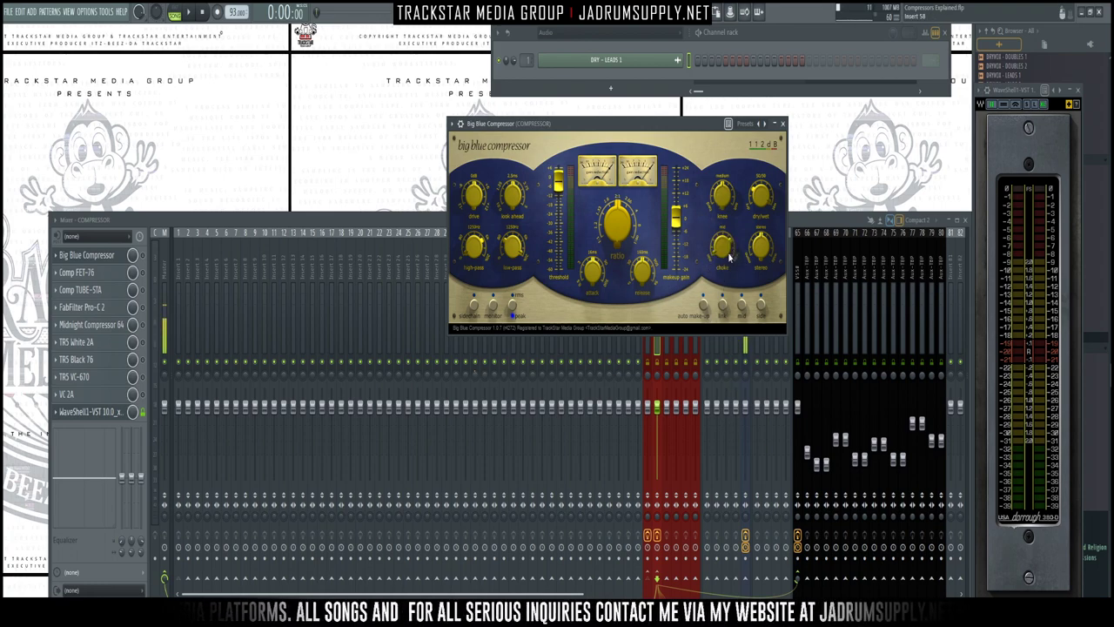
left_click_drag(723, 253, 709, 304)
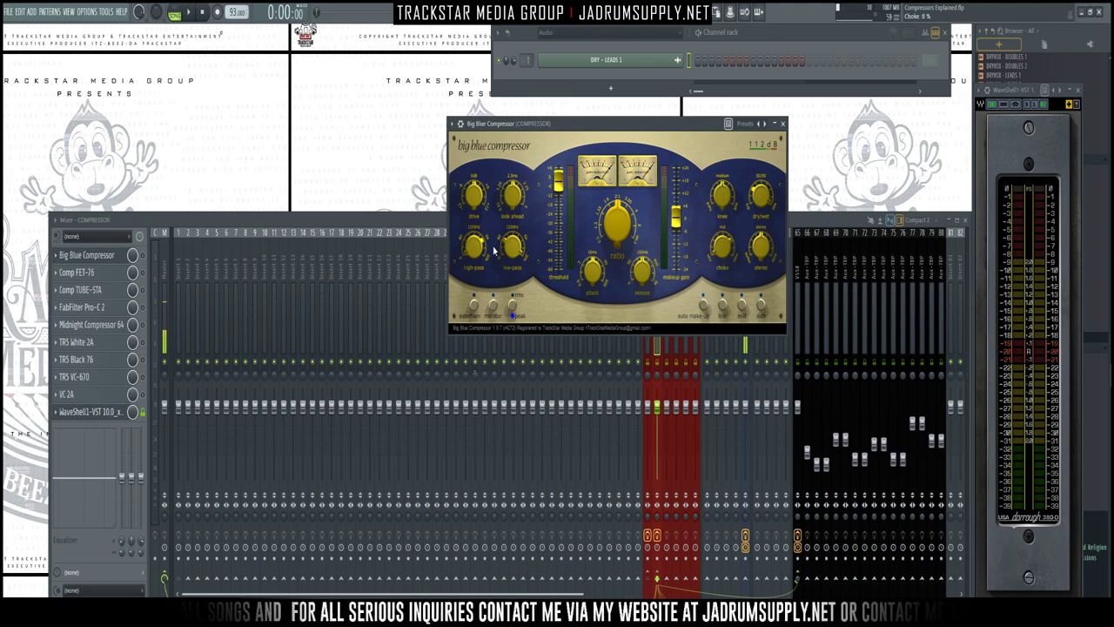
Step: Enable the Big Blue Compressor slot while playing the vocal, stop playback, and reposition the plugin window
key("space")
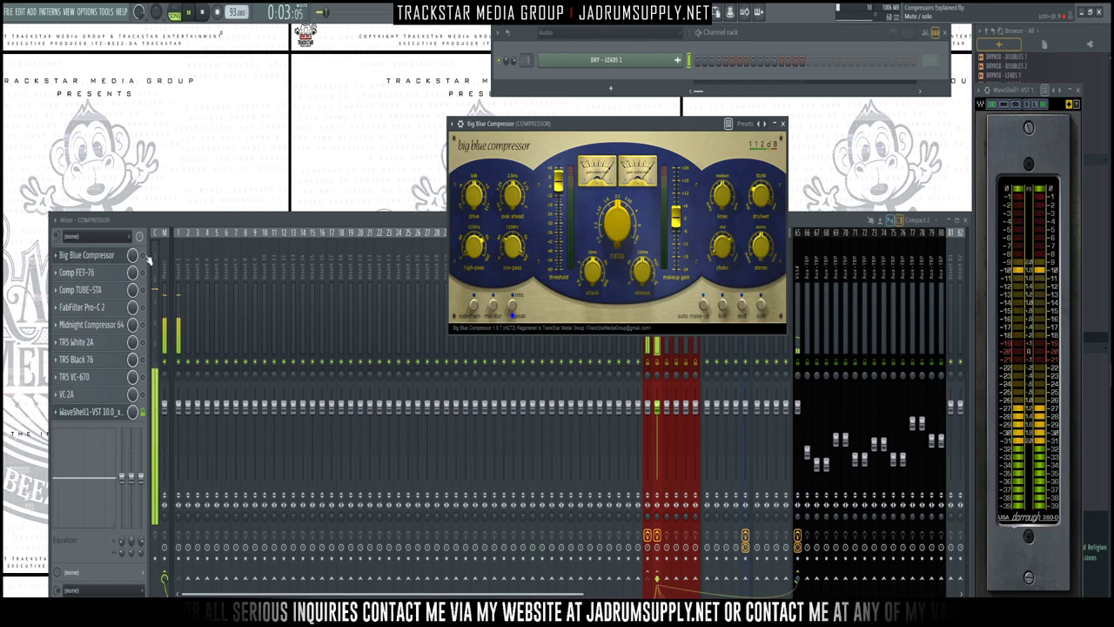
left_click(323, 291)
key("space")
left_click_drag(566, 123, 516, 117)
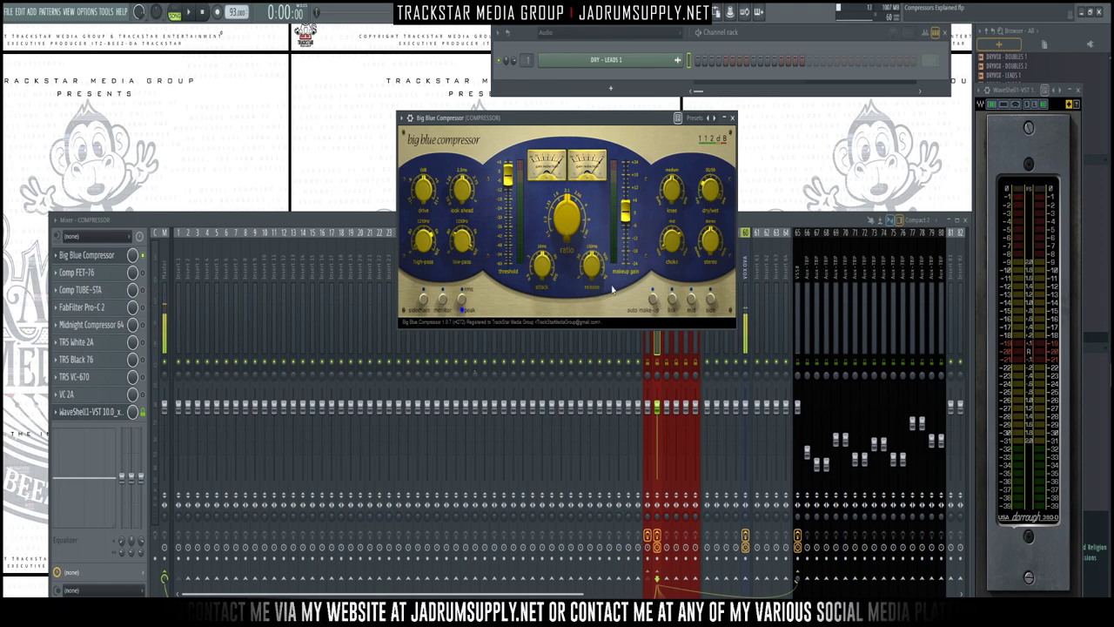
Step: Set the compressor's threshold to -26 dB and, during playback, its makeup gain to 8.7 dB
left_click_drag(594, 271, 543, 298)
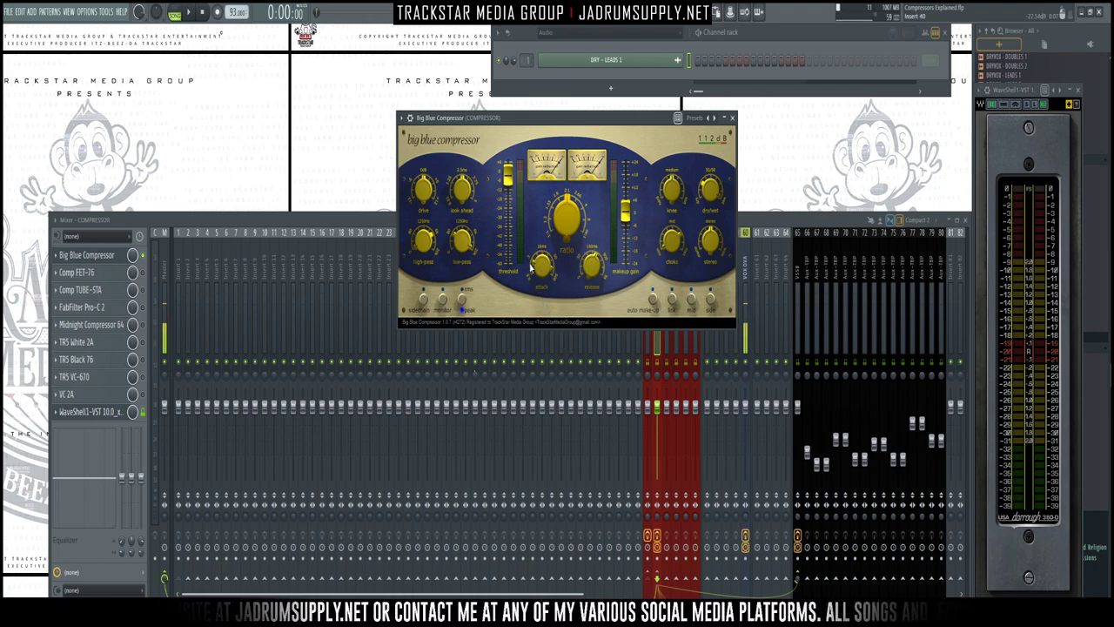
left_click_drag(507, 171, 514, 218)
key("space")
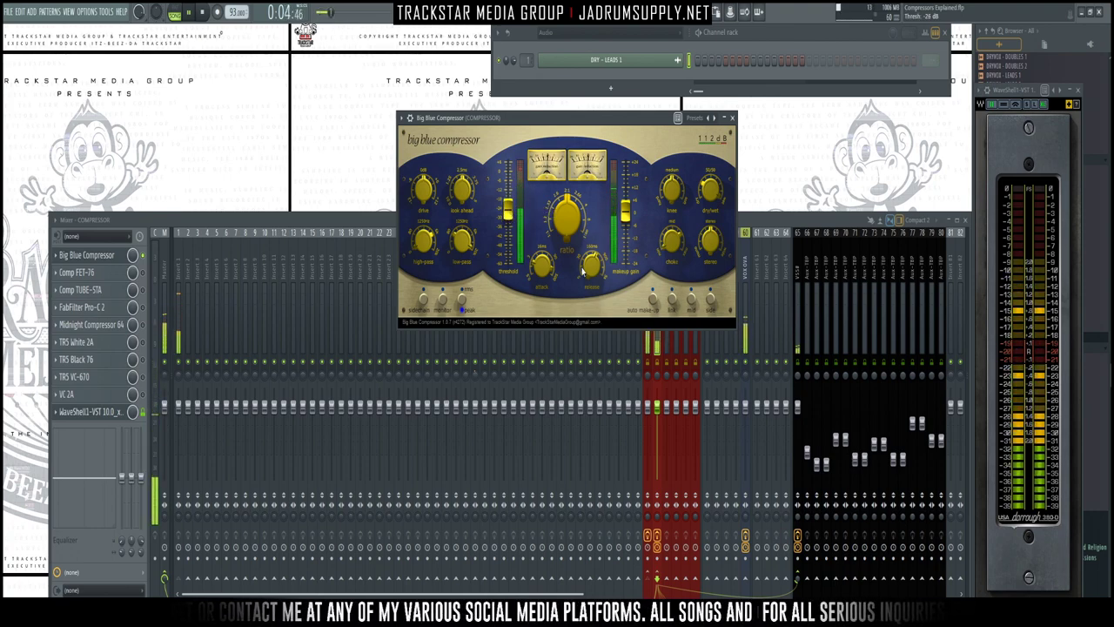
left_click_drag(623, 225, 624, 195)
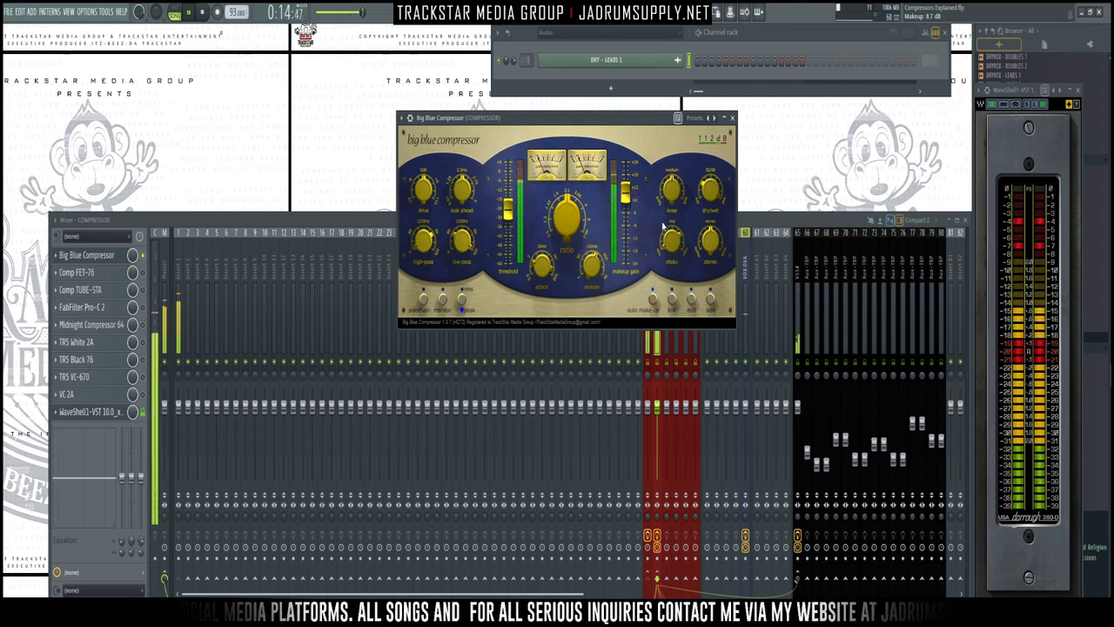
key("space")
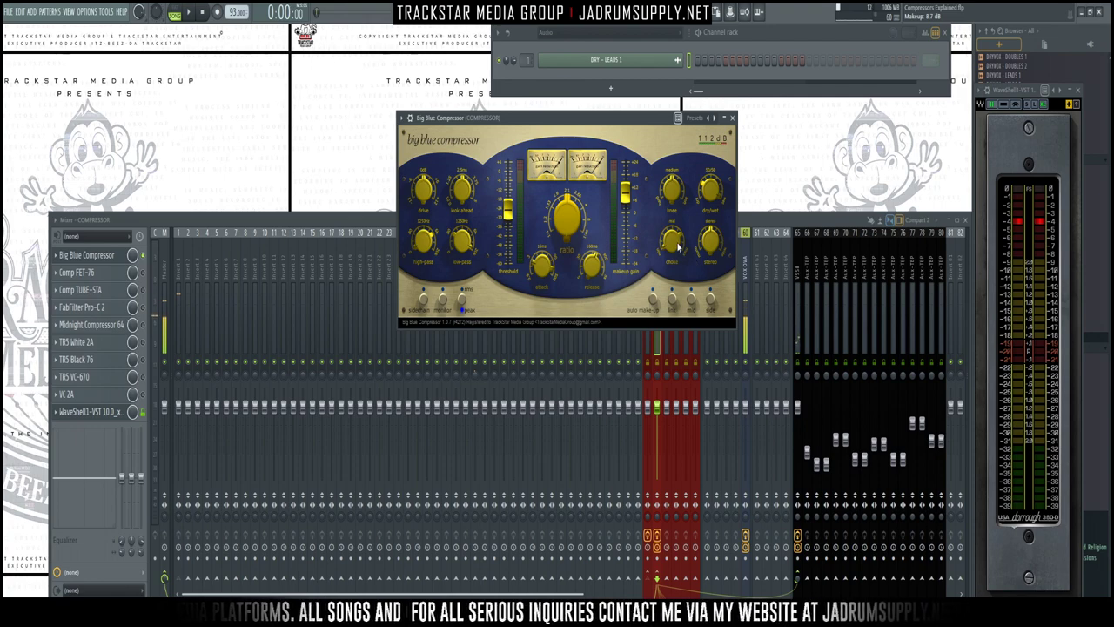
Step: Raise the Choke amount to 100% during playback and audition its effect on the vocal
key("space")
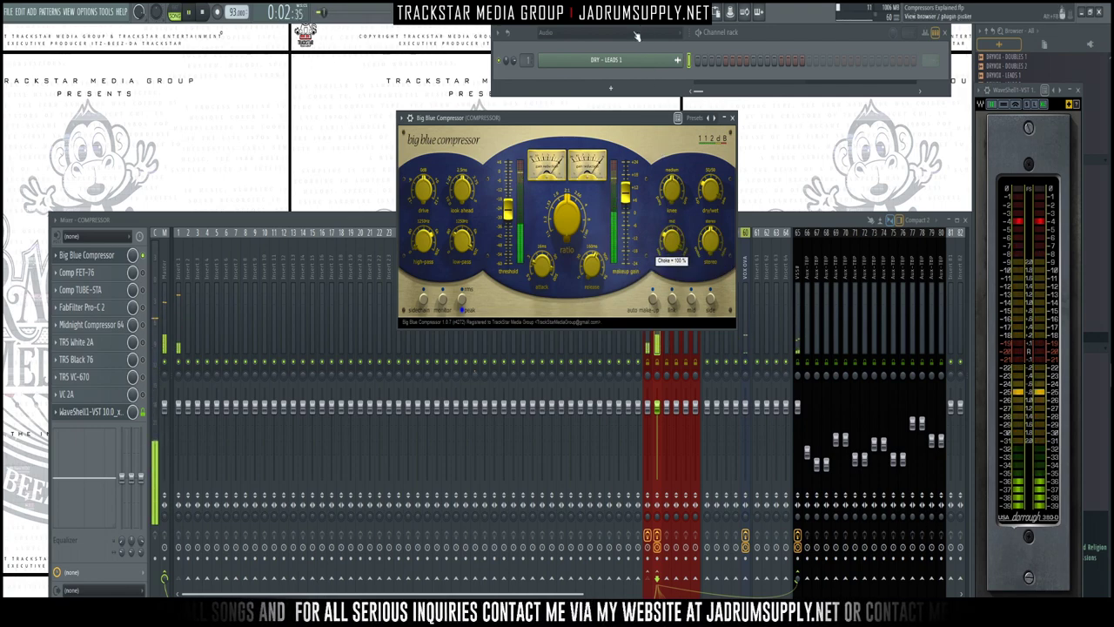
key("space")
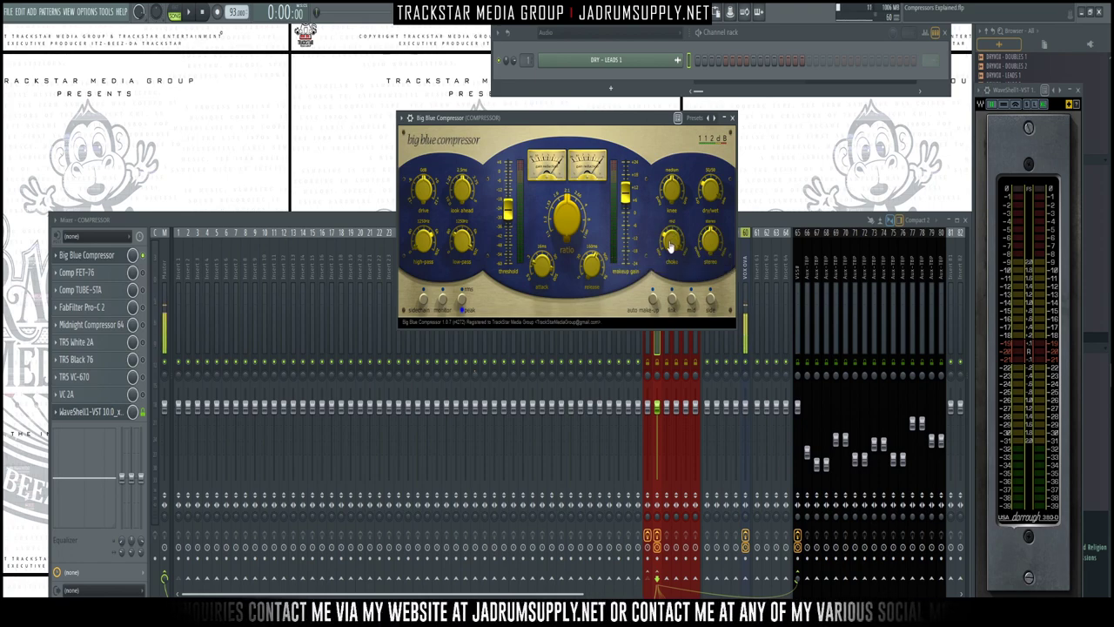
key("space")
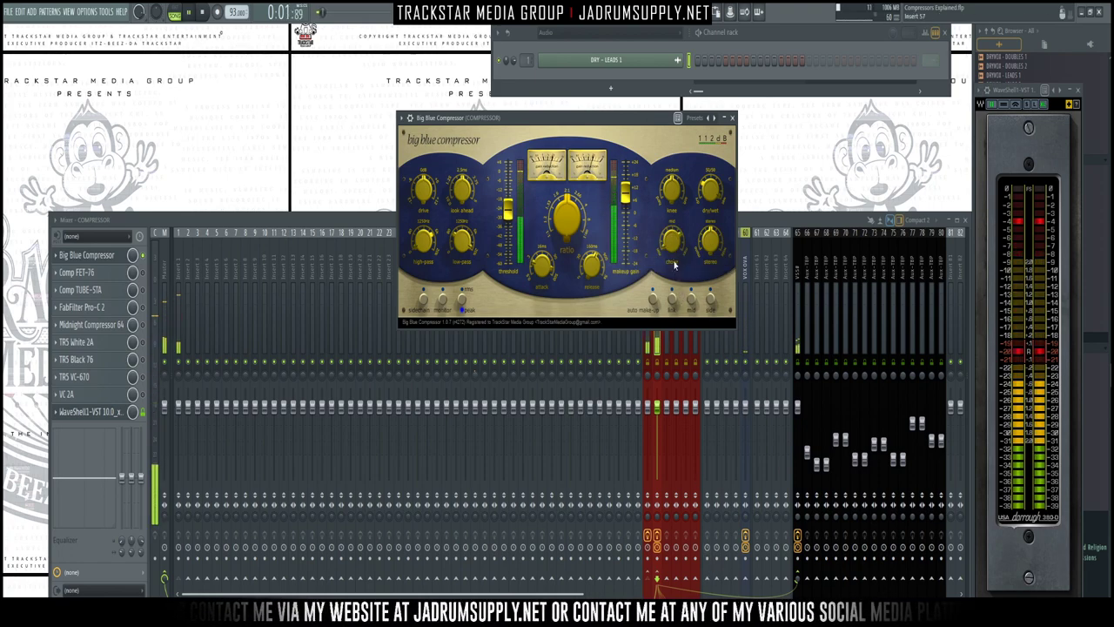
mouse_move(674, 263)
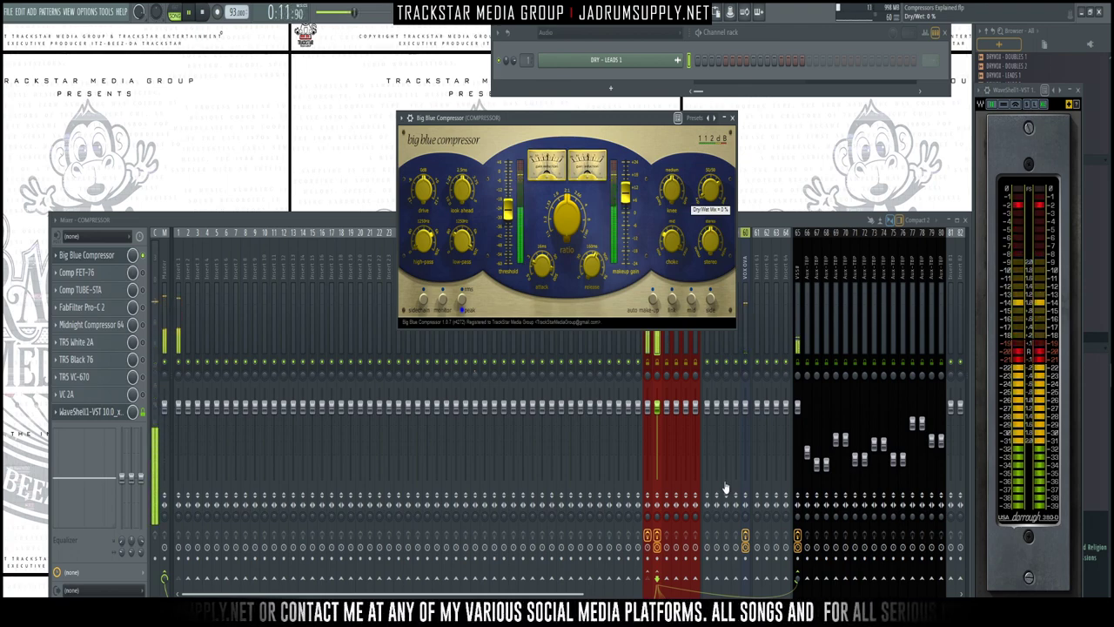
Step: Set the compressor's dry/wet mix to 100% and play the vocal again to audition it
left_click_drag(710, 187, 710, 161)
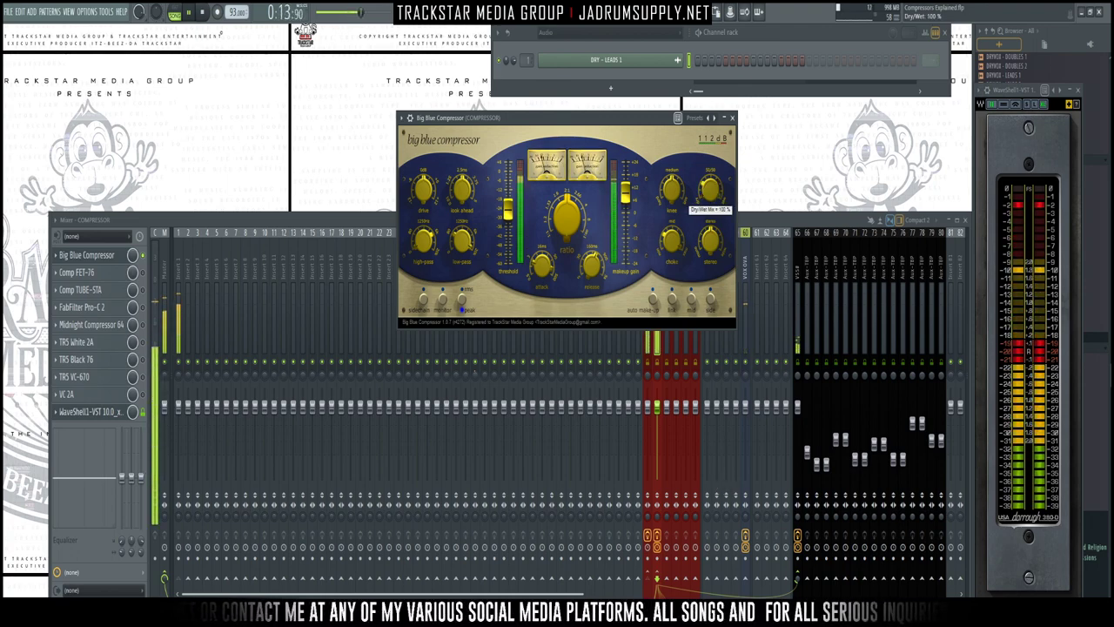
key("space")
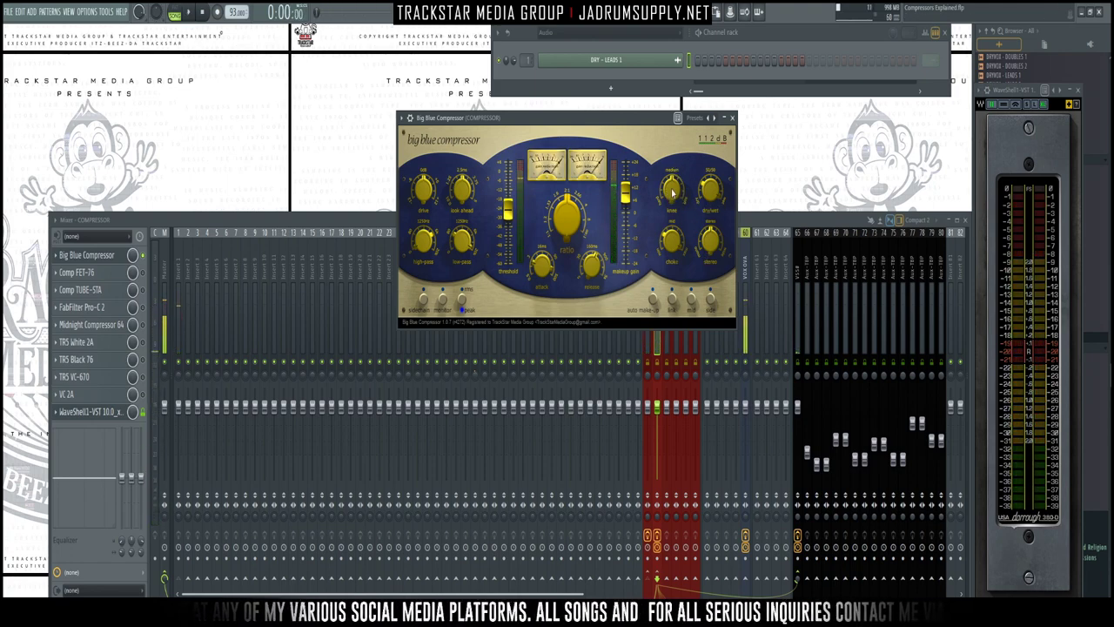
key("space")
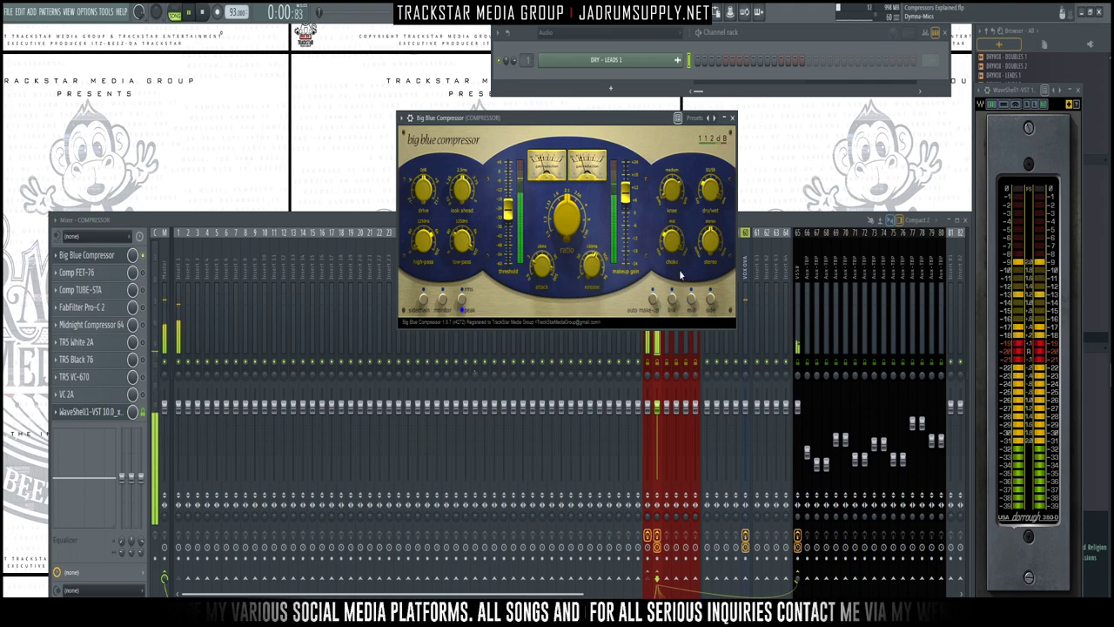
key("space")
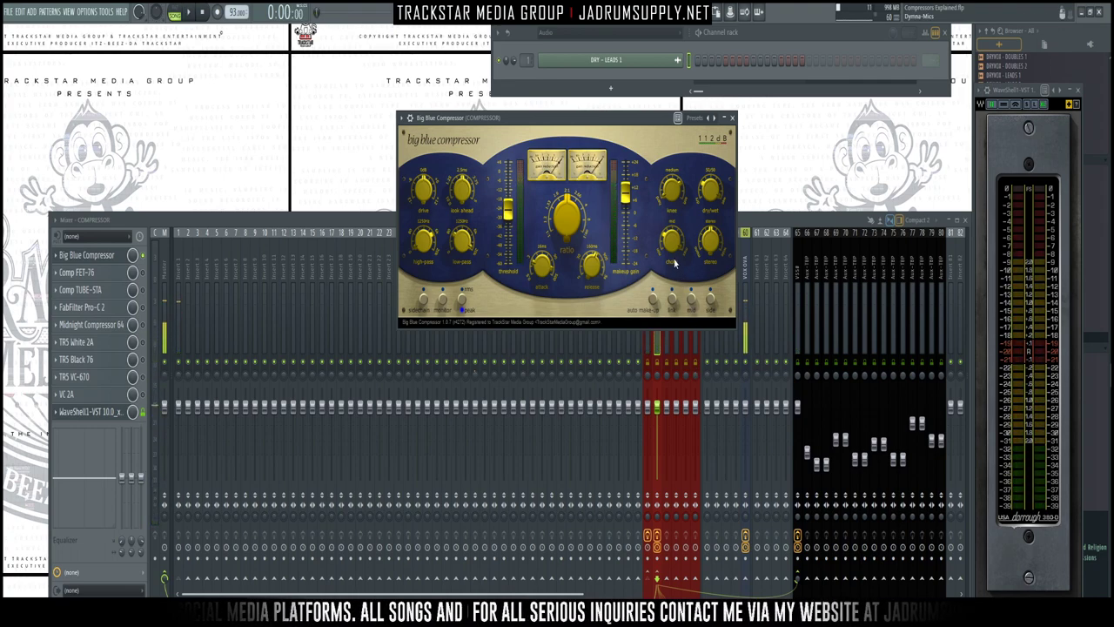
Step: Sweep the compressor's Knee amount up and back down while auditioning the vocal, and stop playback
key("space")
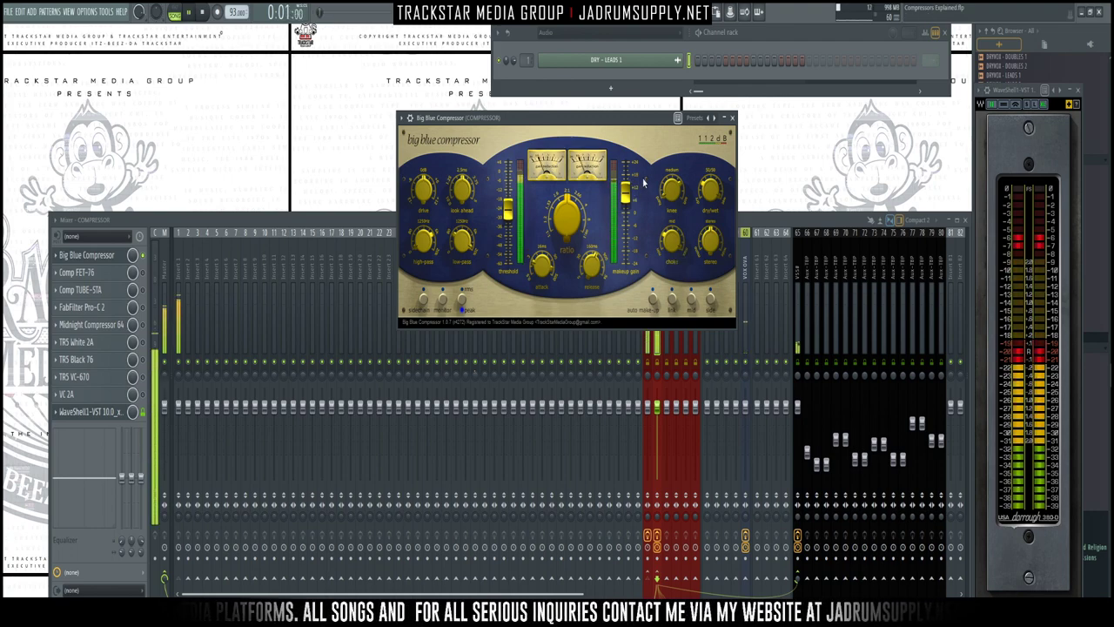
mouse_move(664, 181)
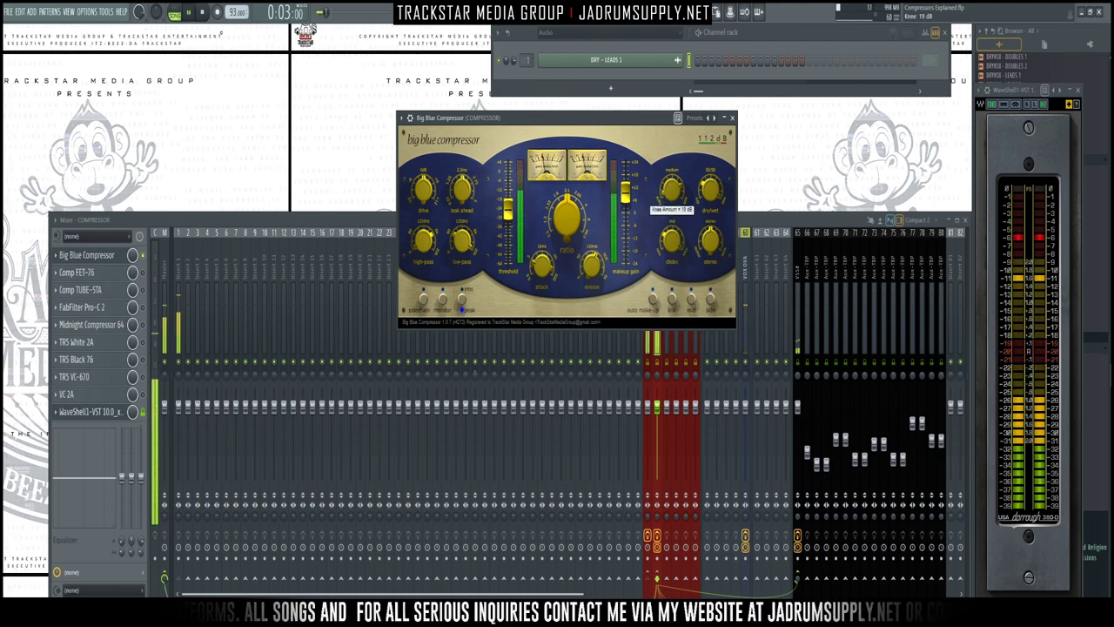
left_click_drag(663, 181, 655, 69)
key("space")
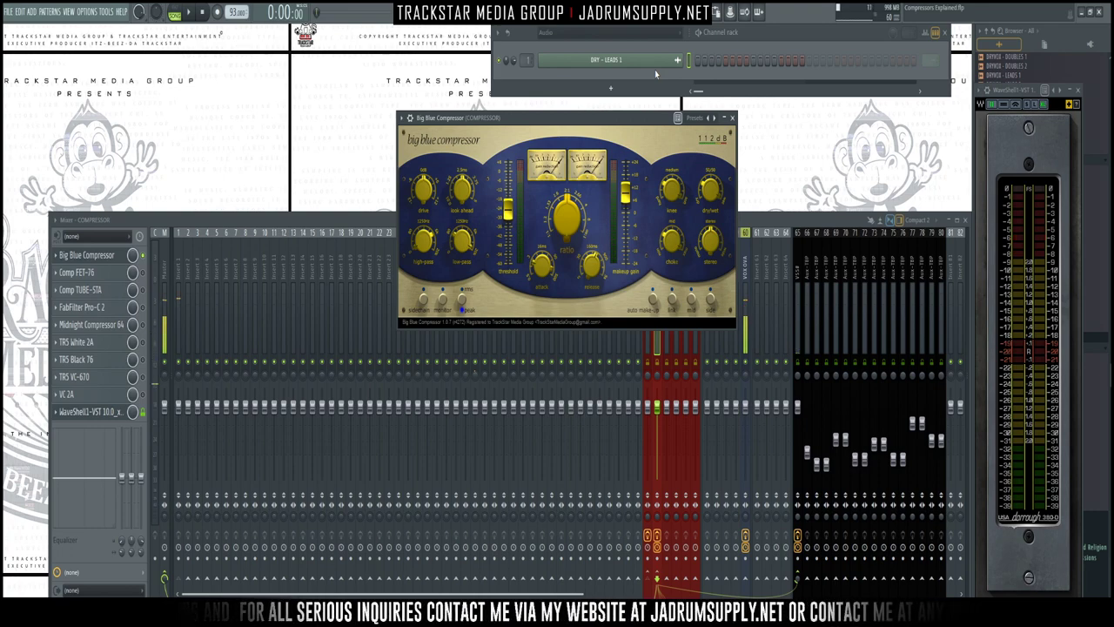
key("space")
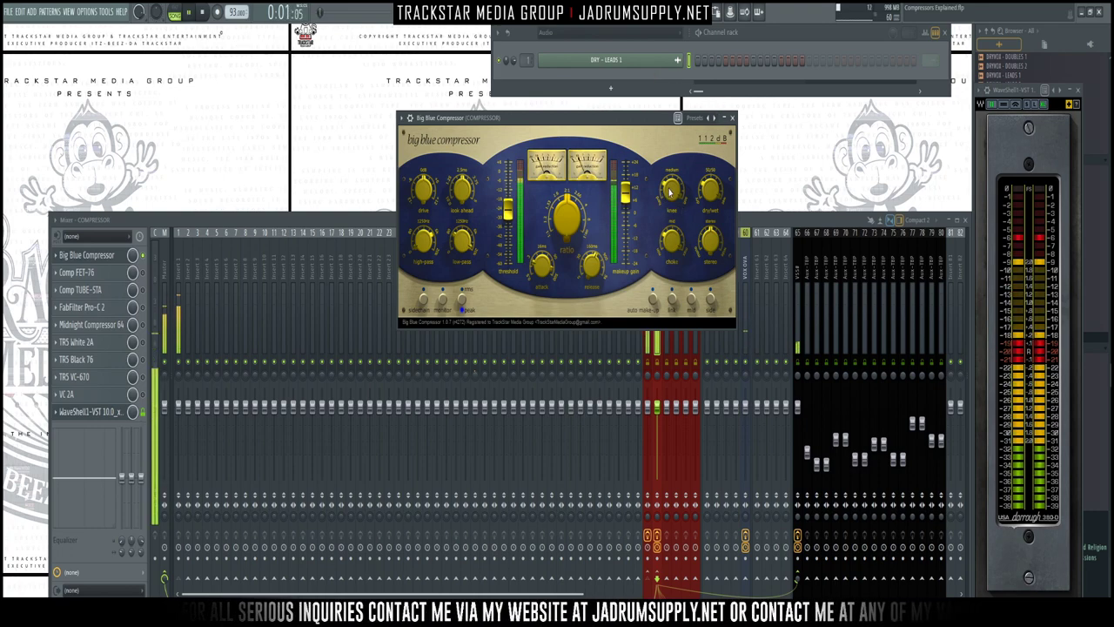
left_click_drag(670, 192, 683, 297)
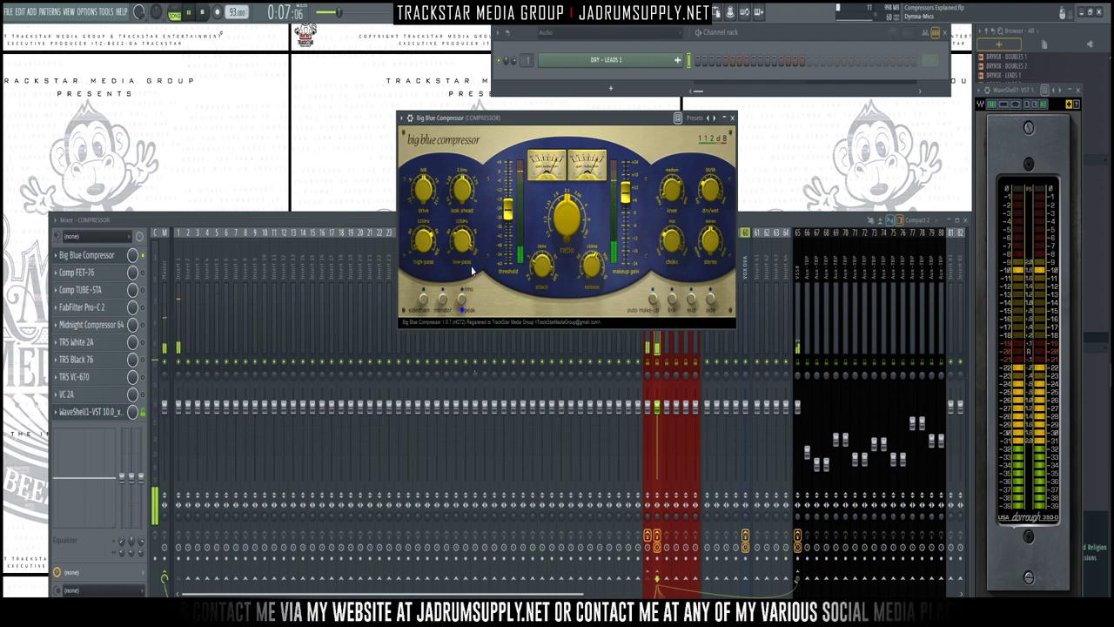
key("space")
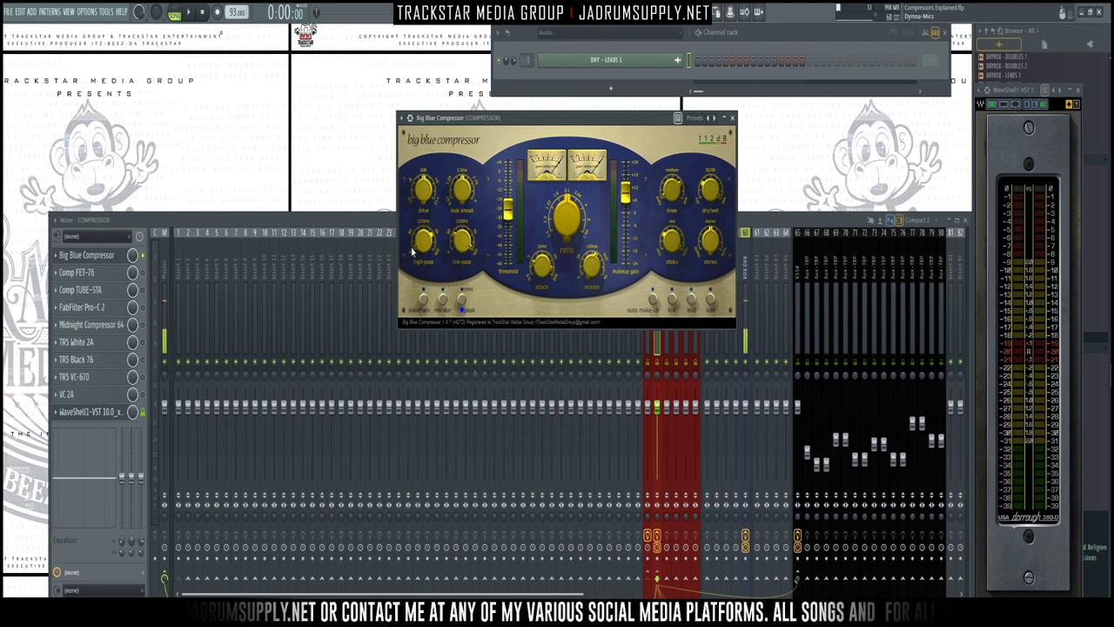
Step: Try high-pass cutoffs of 114 Hz and 275 Hz and a 5450 Hz low-pass cutoff, sweeping both filters further
left_click_drag(423, 248, 422, 185)
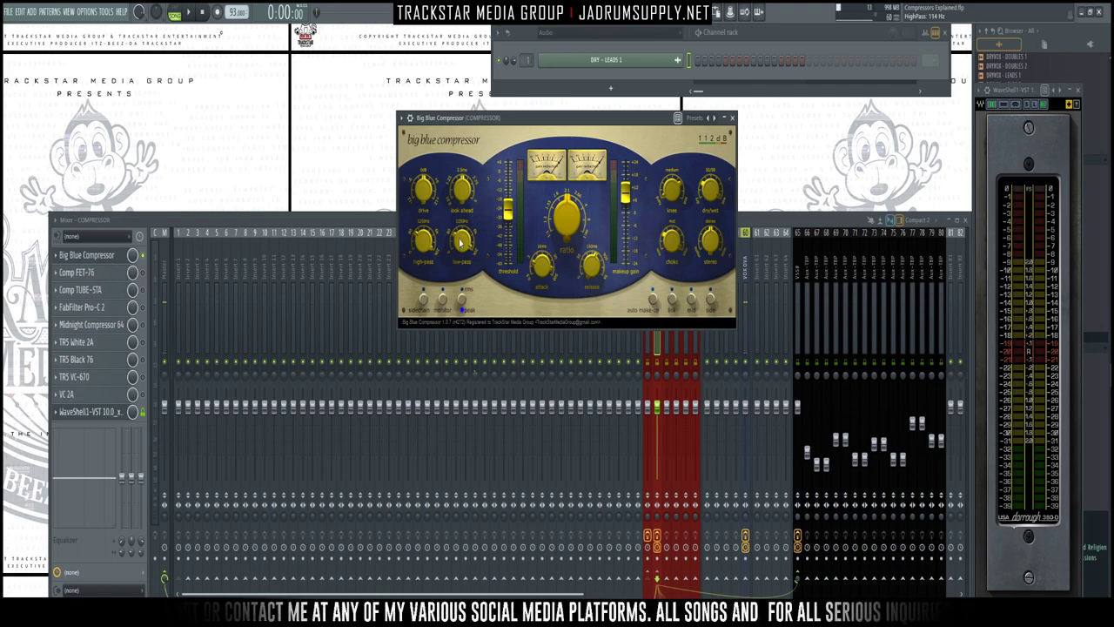
left_click_drag(459, 244, 467, 313)
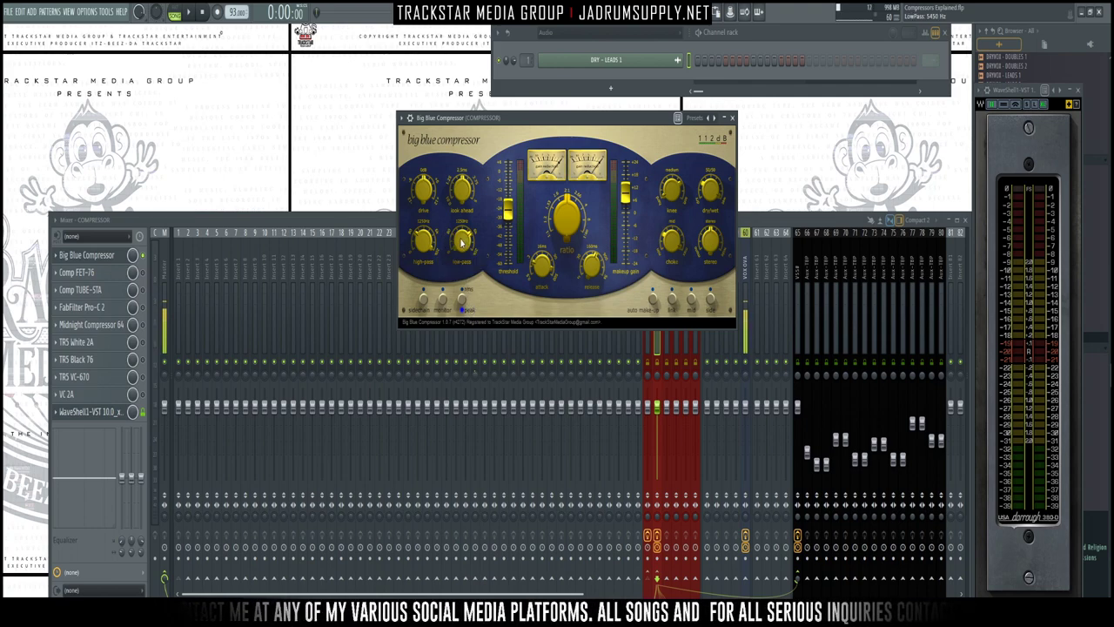
left_click_drag(426, 246, 424, 229)
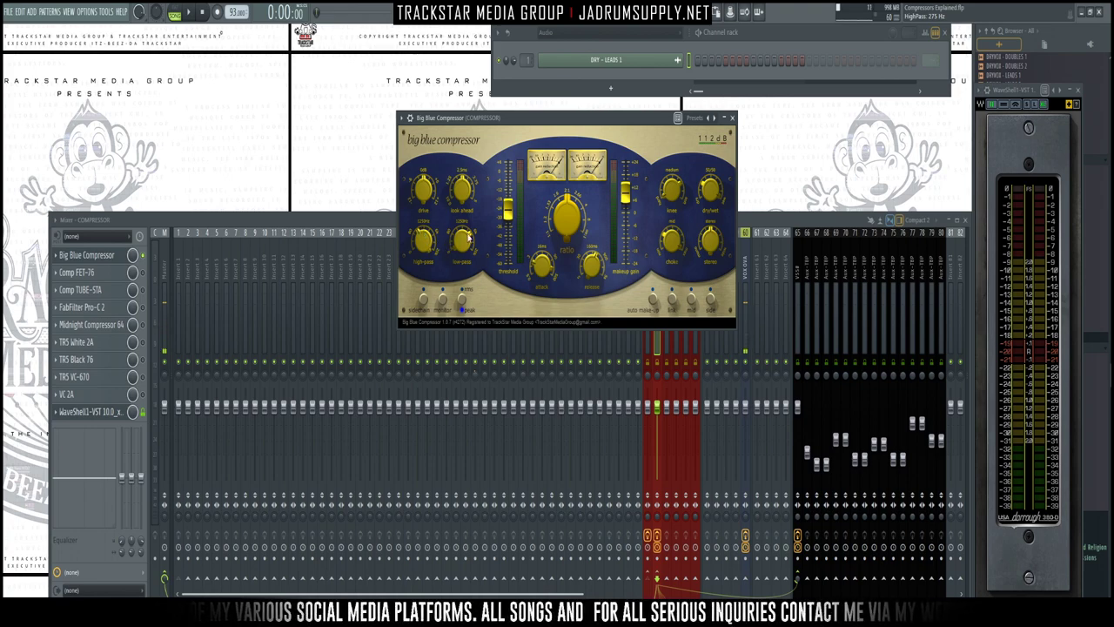
left_click_drag(461, 245, 488, 513)
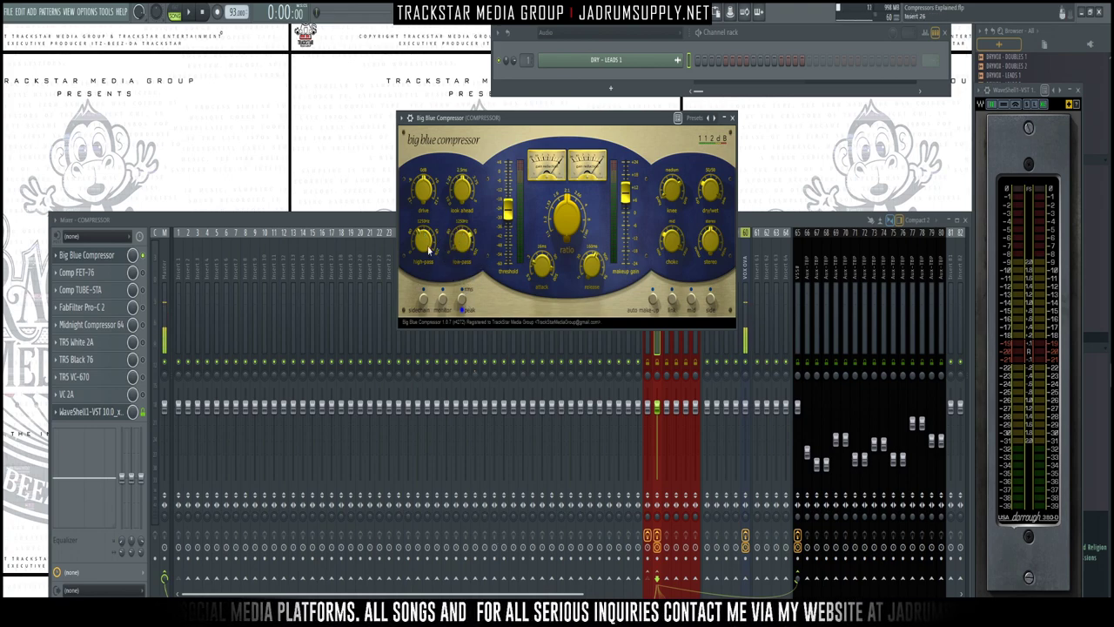
left_click_drag(423, 242, 421, 155)
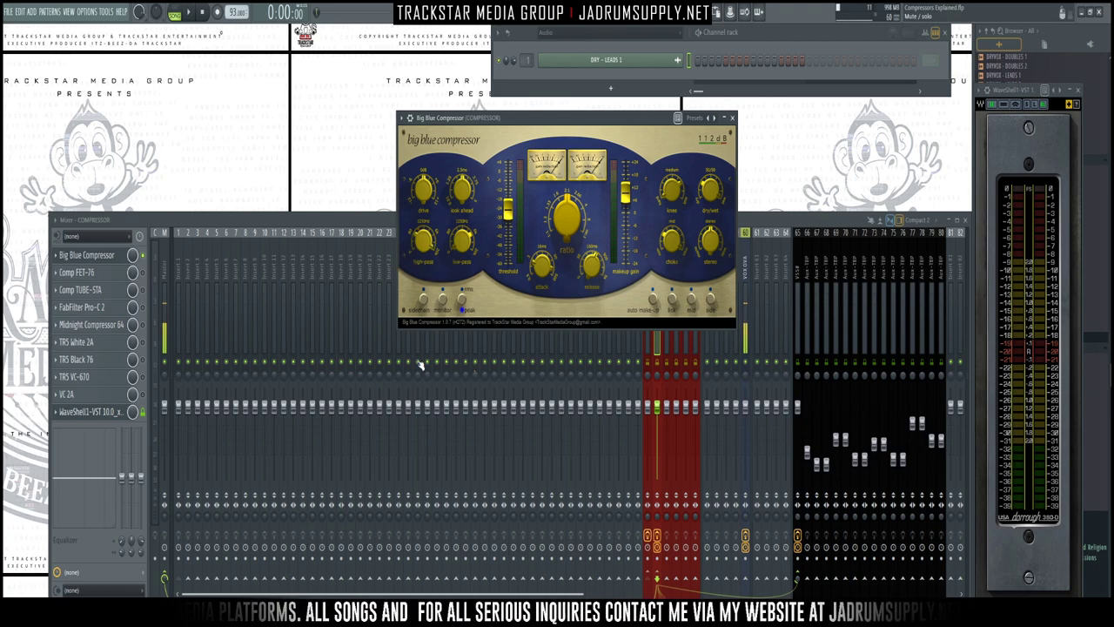
Step: Audition the vocal through the compressor, stop playback, and check the description of the Stereo Width control
key("space")
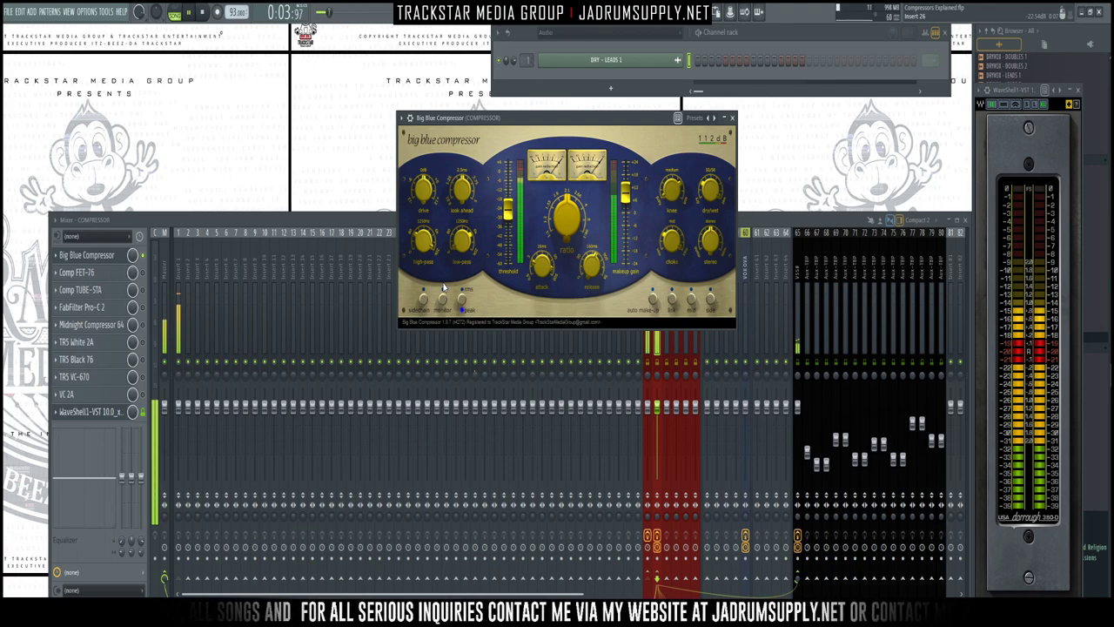
key("space")
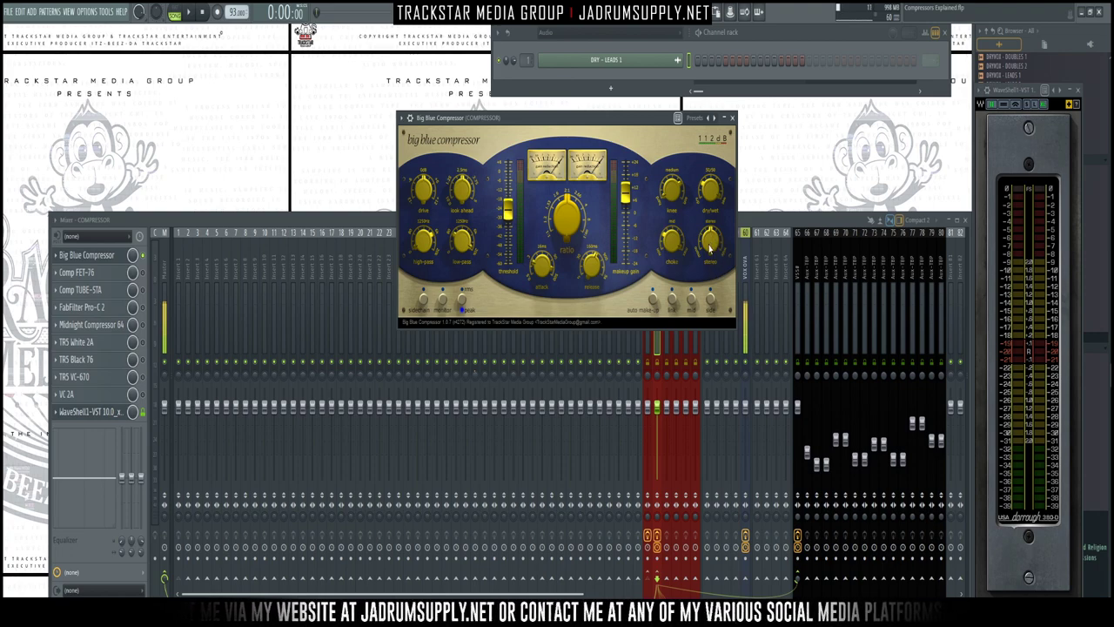
mouse_move(710, 248)
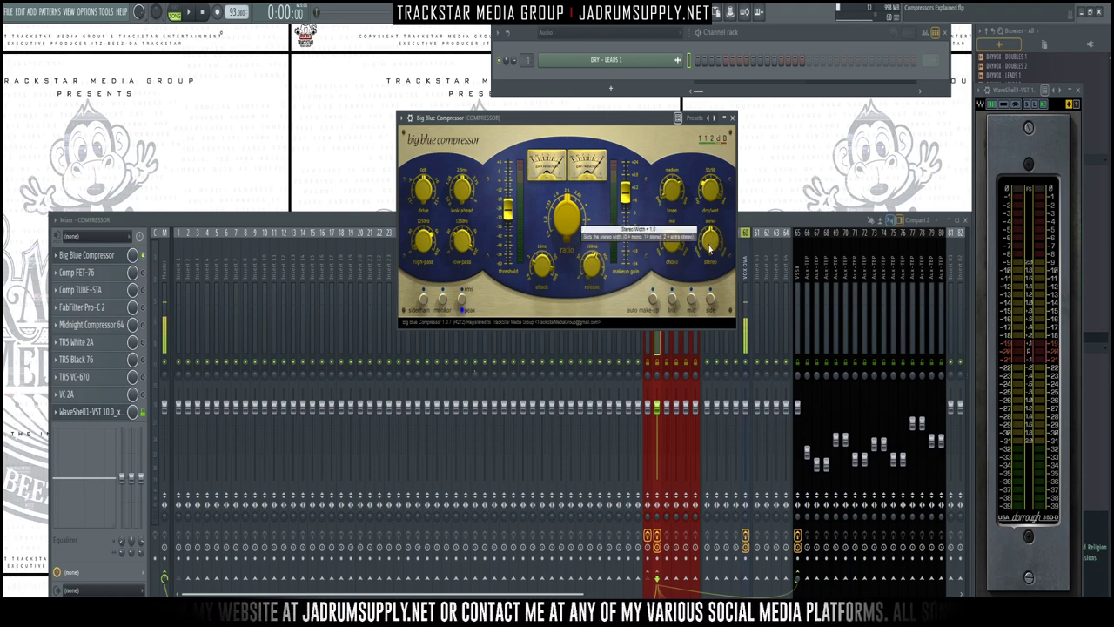
Step: Raise the Big Blue Compressor's Stereo Width to 2.0 while auditioning the vocal, and stop playback
key("space")
scroll(710, 248, "up", 5)
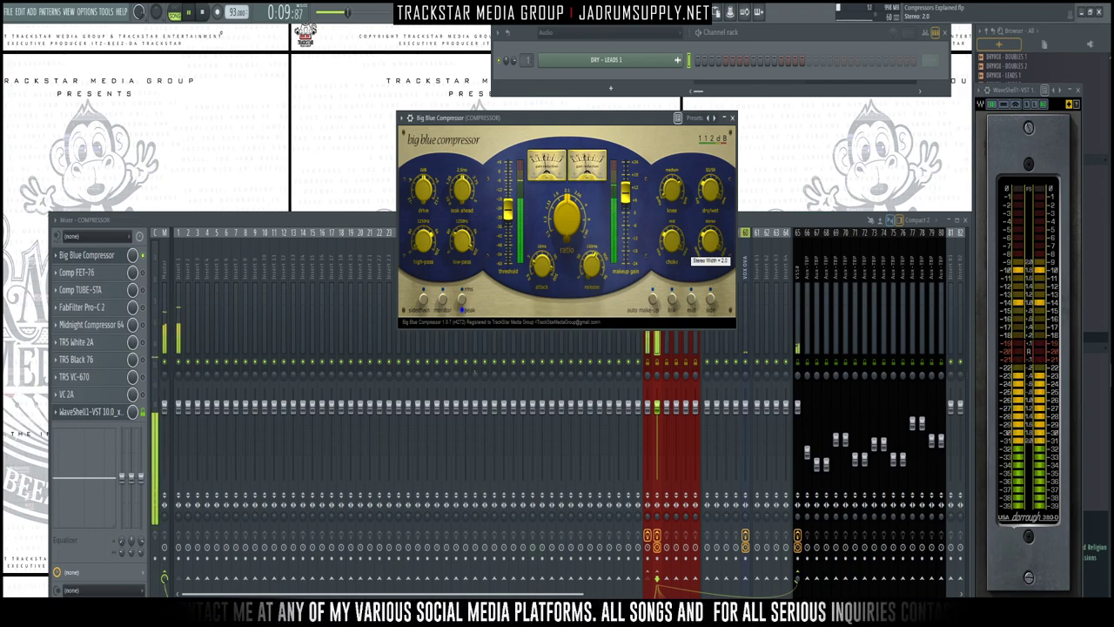
key("space")
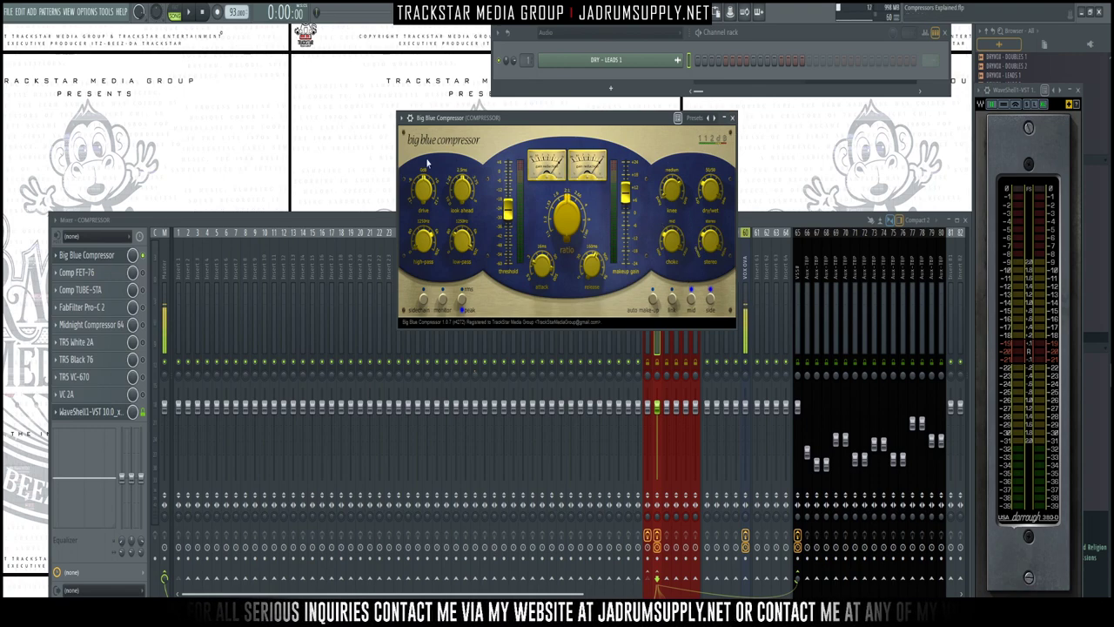
Step: Disable and close Big Blue Compressor, and open Comp FET-76 in a free corner of the workspace
left_click(146, 259)
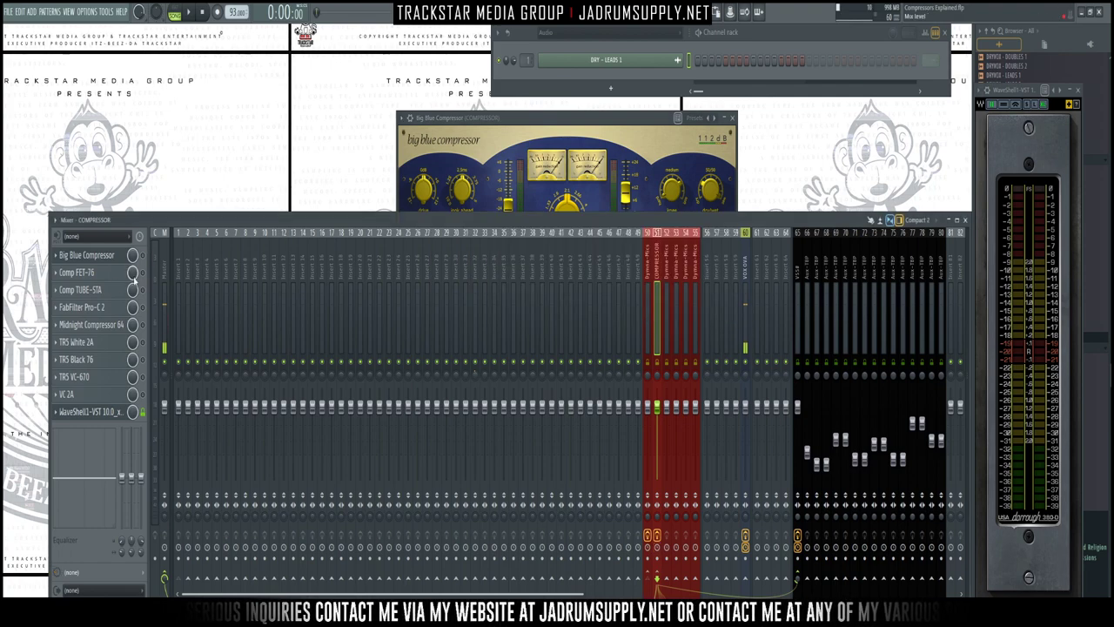
left_click(98, 278)
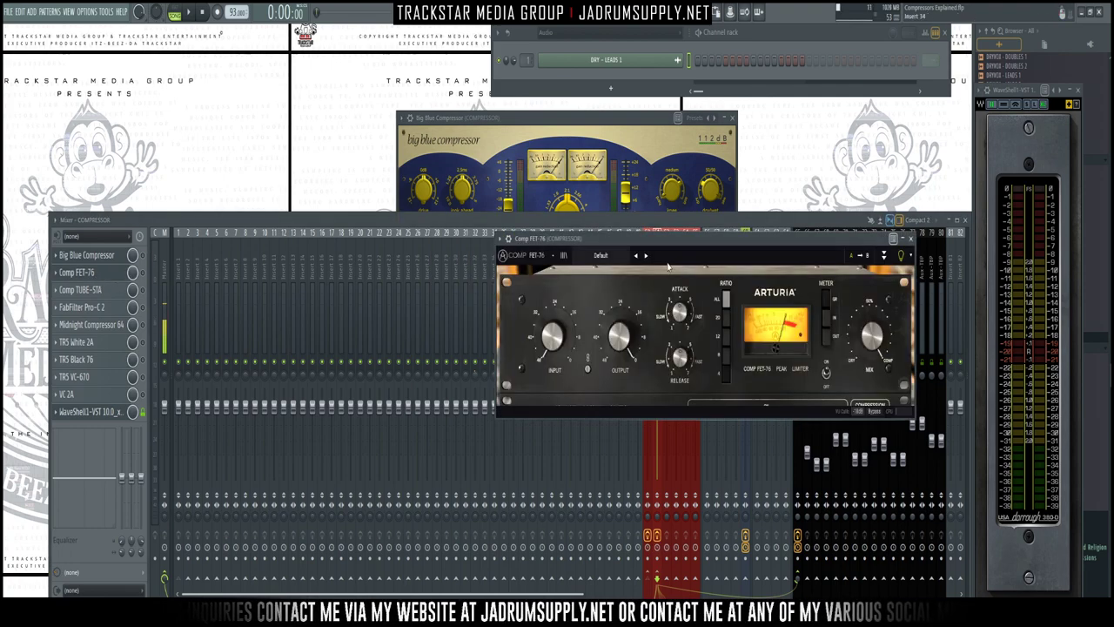
left_click(86, 255)
left_click(699, 273)
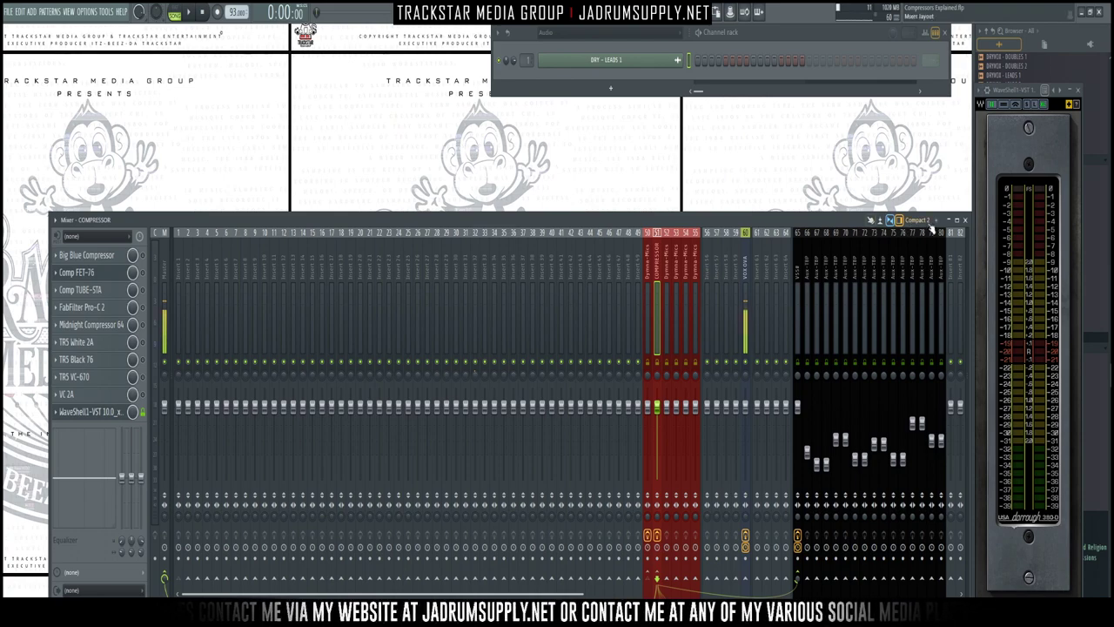
left_click(964, 219)
left_click_drag(696, 237, 327, 38)
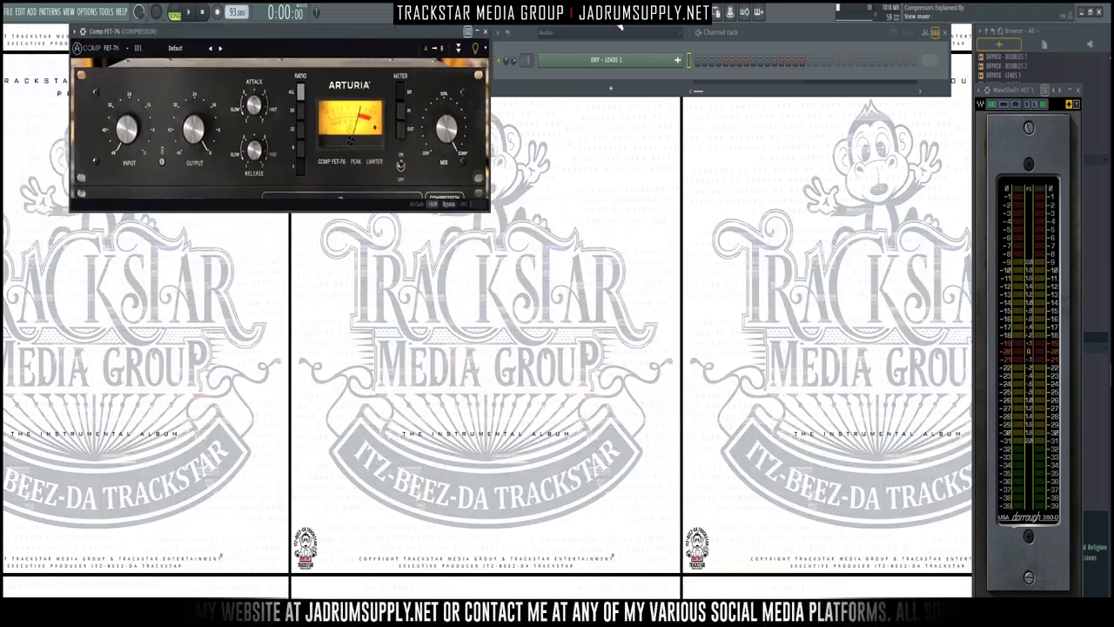
Step: Open TR5 Black 76 beside the Comp FET-76 window and enable both plugins on the COMPRESSOR track
key("F9")
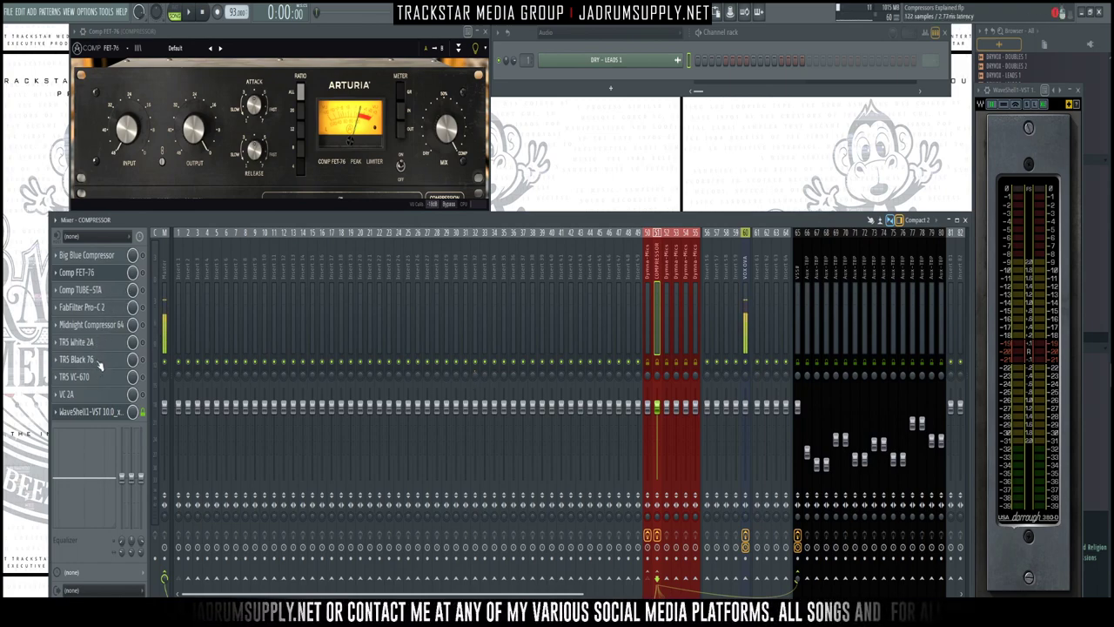
left_click(95, 361)
left_click_drag(171, 364, 643, 42)
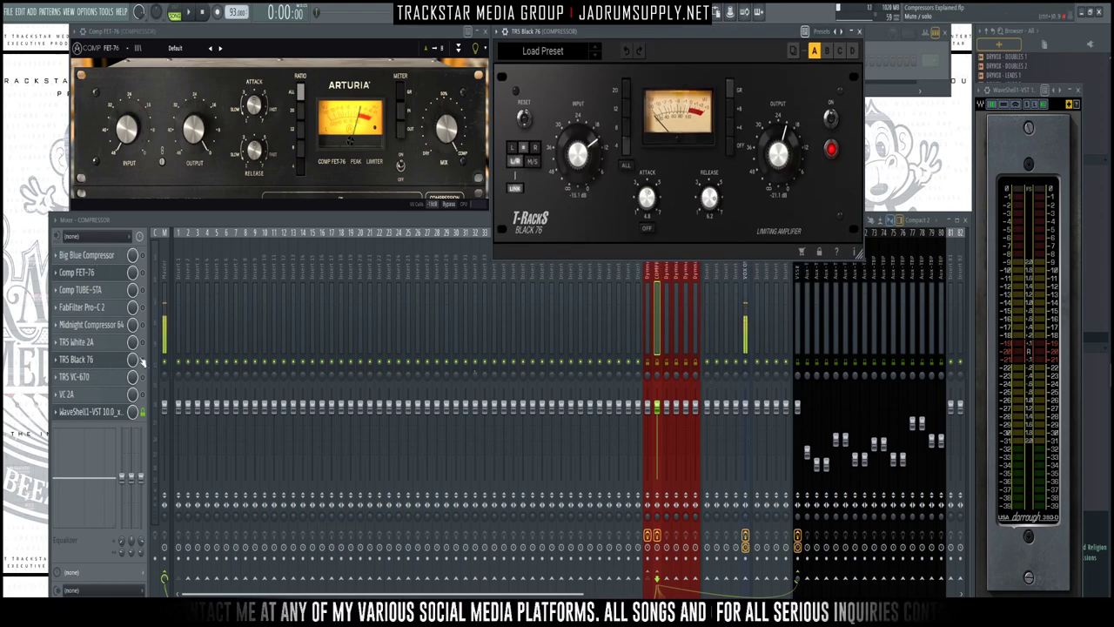
left_click(144, 360)
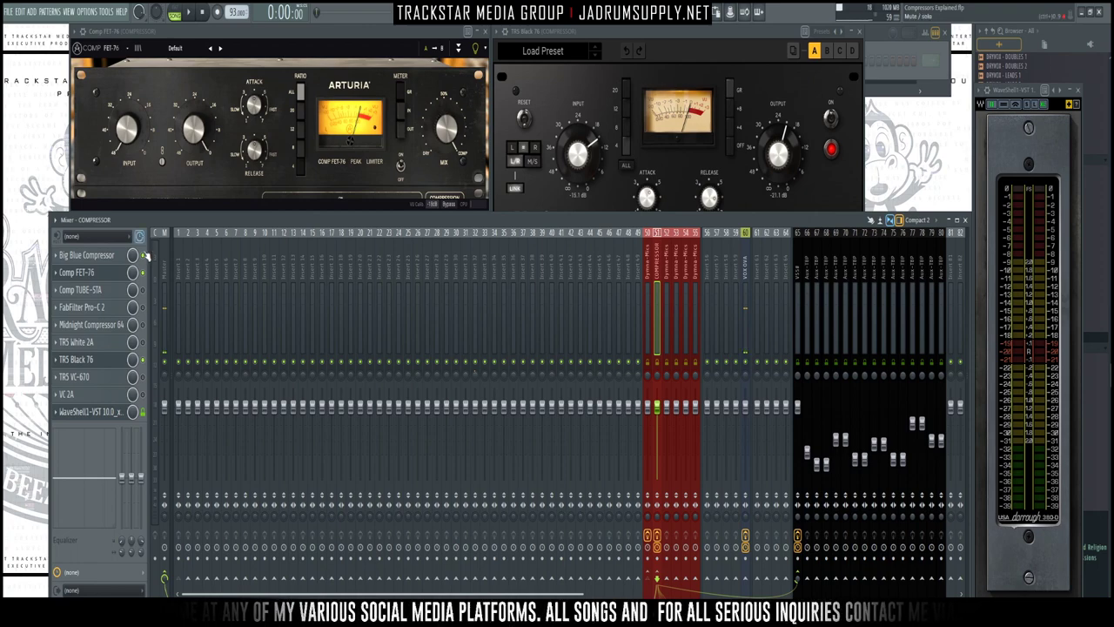
Step: Look through the four WaveShell plugins on mixer track 50 and return to the COMPRESSOR track
left_click(648, 302)
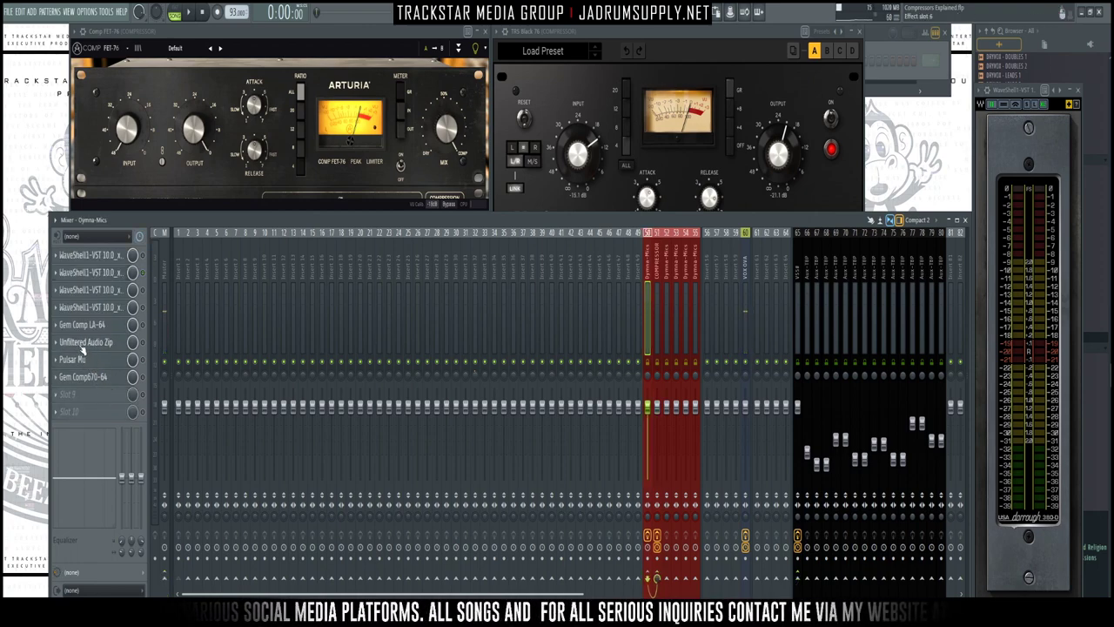
left_click(103, 309)
left_click(103, 309)
left_click(105, 294)
left_click(106, 294)
left_click(104, 277)
left_click(104, 277)
left_click(102, 257)
left_click(103, 258)
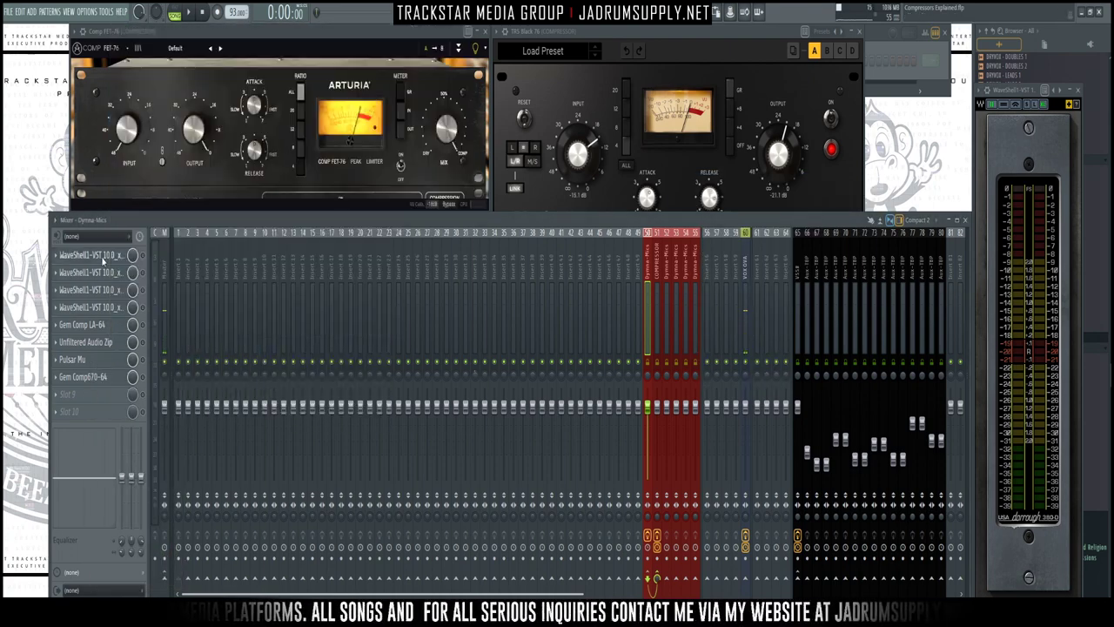
left_click(655, 315)
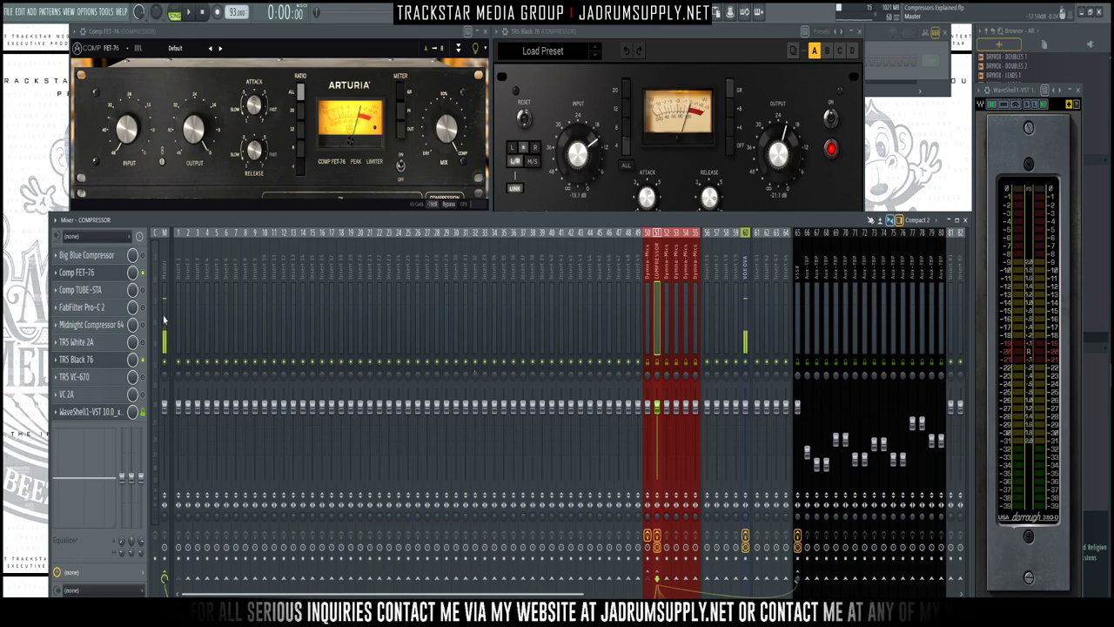
Step: Line up the Black 76 and FET-76 windows side by side below the channel rack and expand FET-76's advanced sidechain controls
left_click(964, 222)
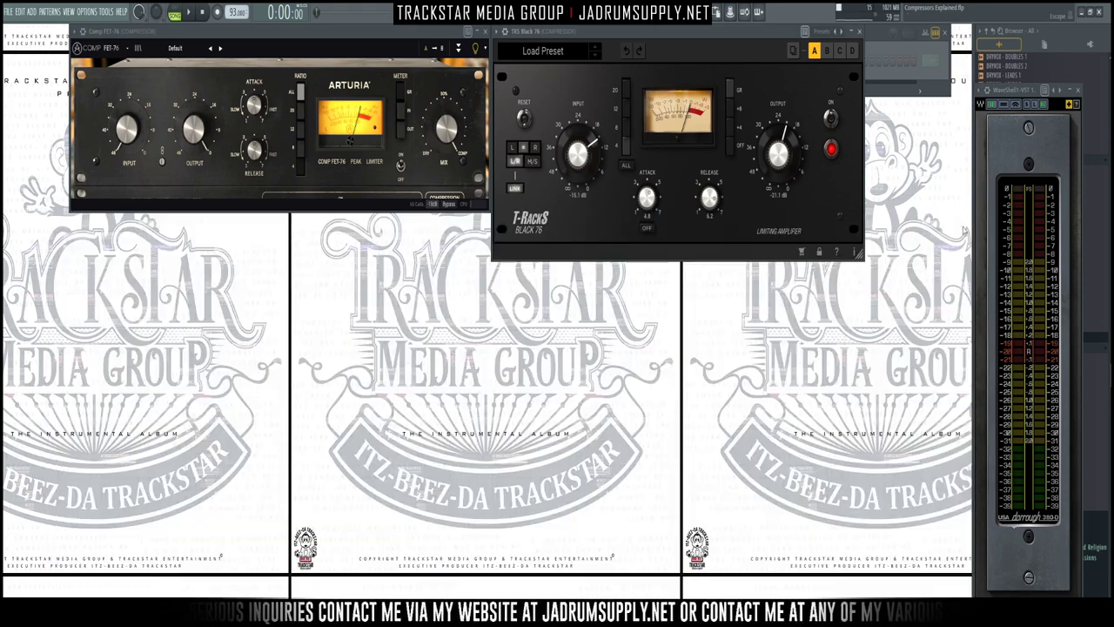
left_click_drag(642, 35, 641, 157)
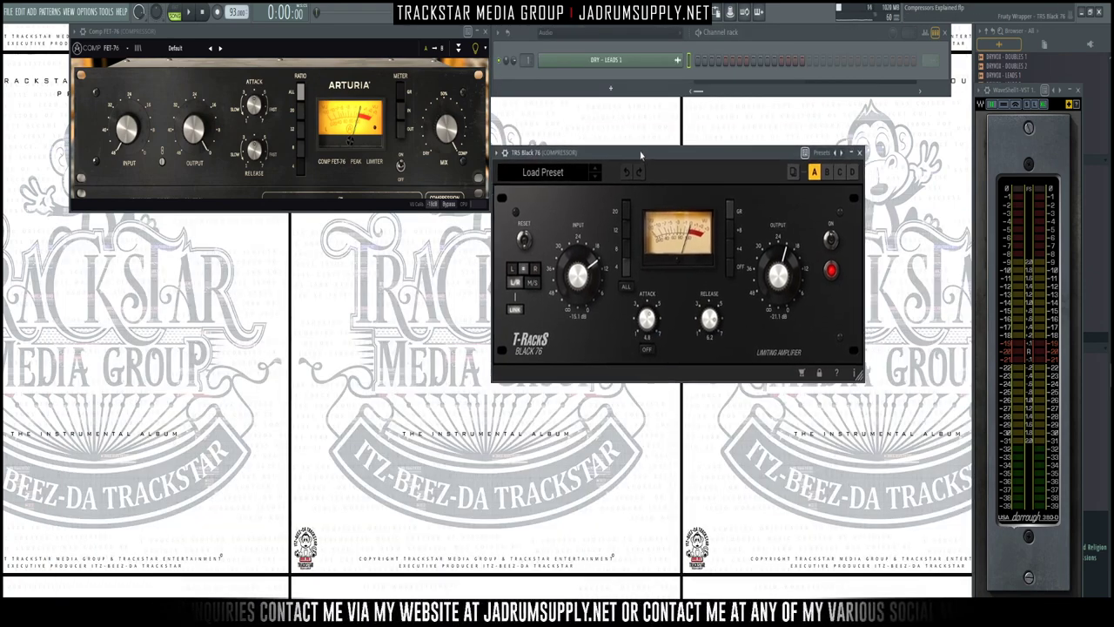
left_click_drag(409, 34, 409, 180)
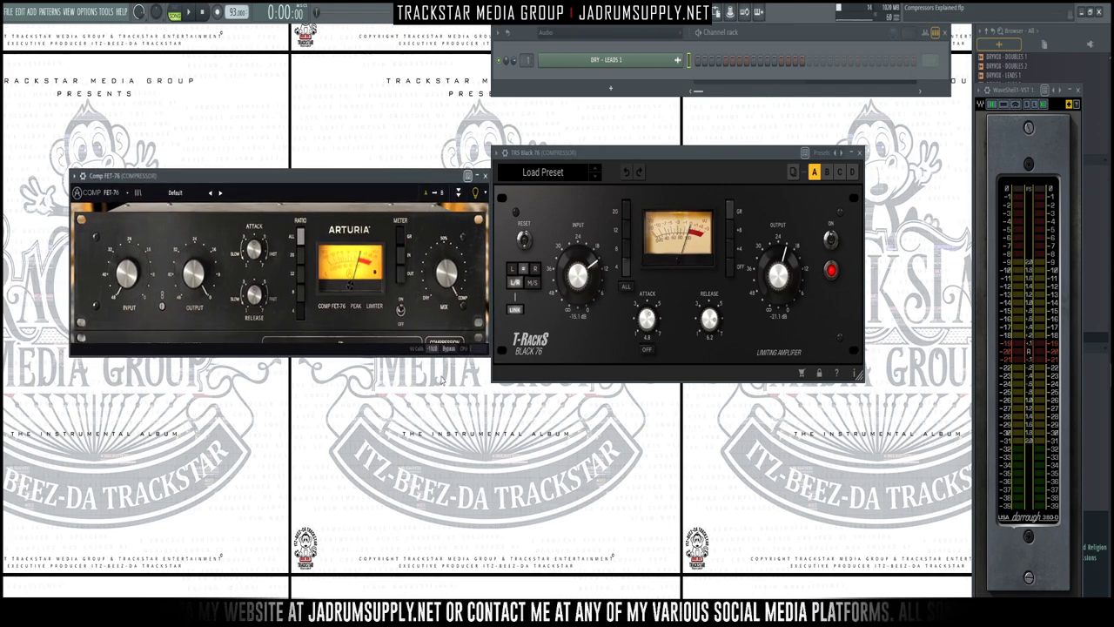
left_click(459, 193)
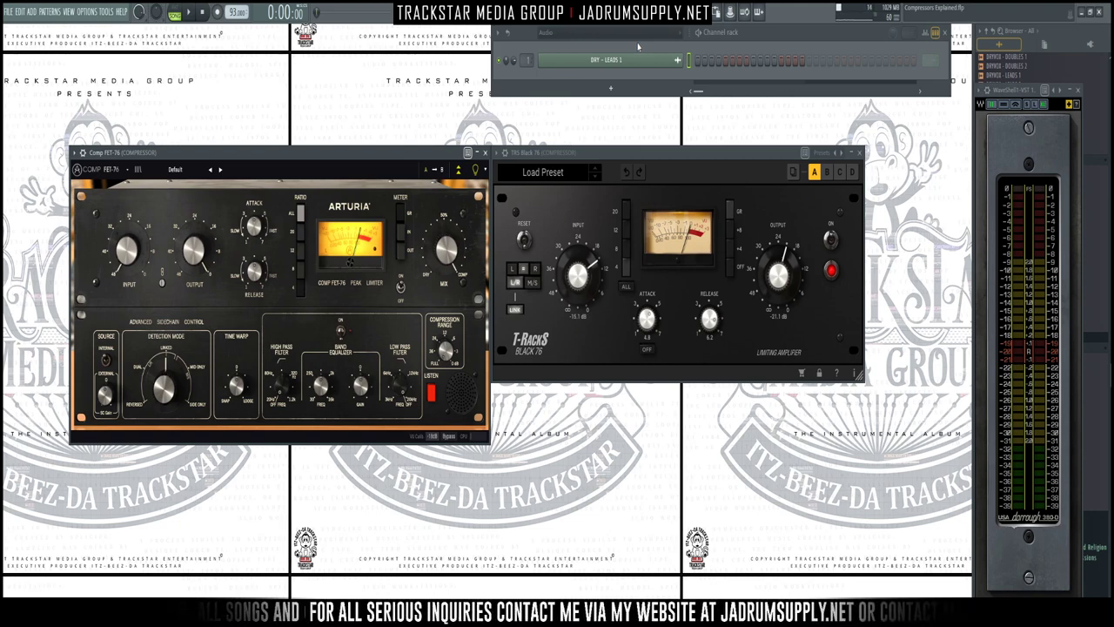
Step: Find the Renaissance Compressor among mixer track 50's WaveShell plugins, park its window in the workspace corner, and enable it
key("F9")
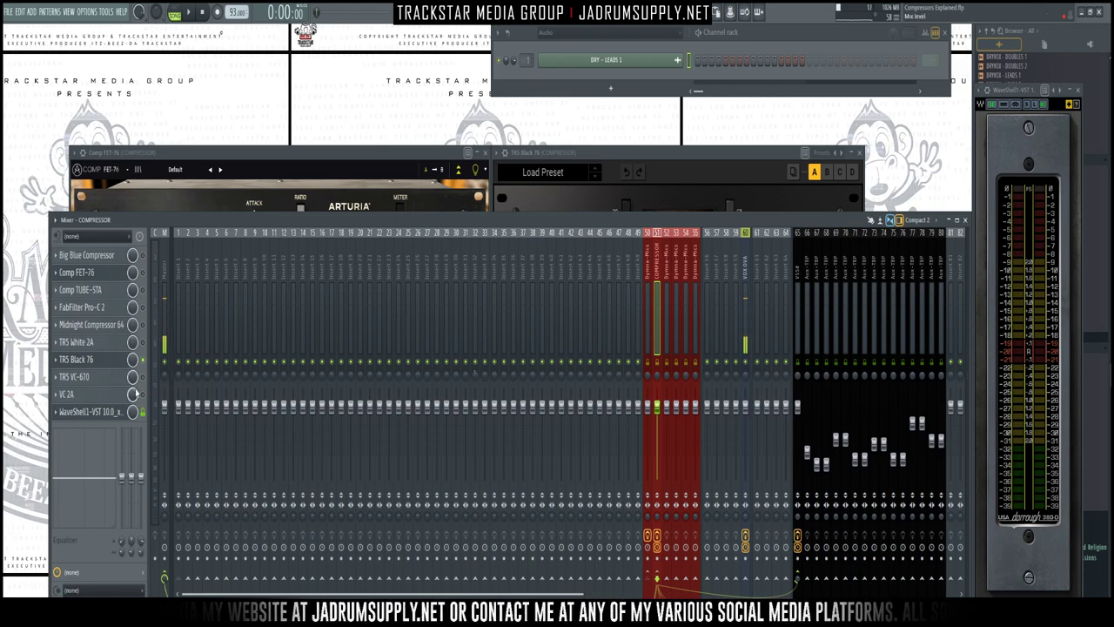
key("Left")
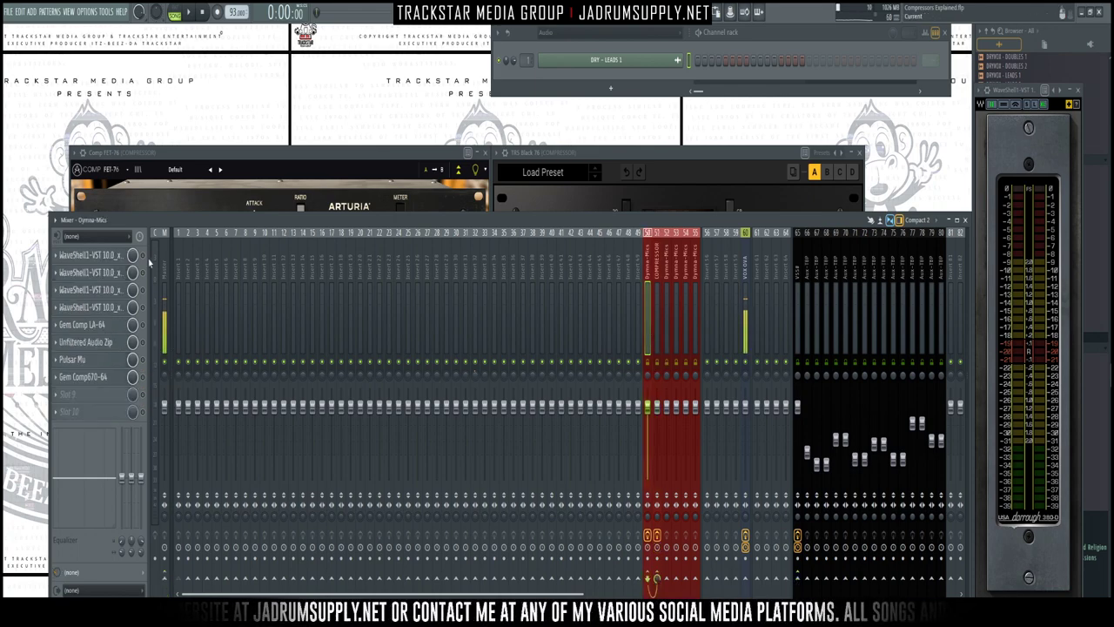
left_click(92, 255)
left_click(91, 255)
left_click(93, 253)
left_click(94, 251)
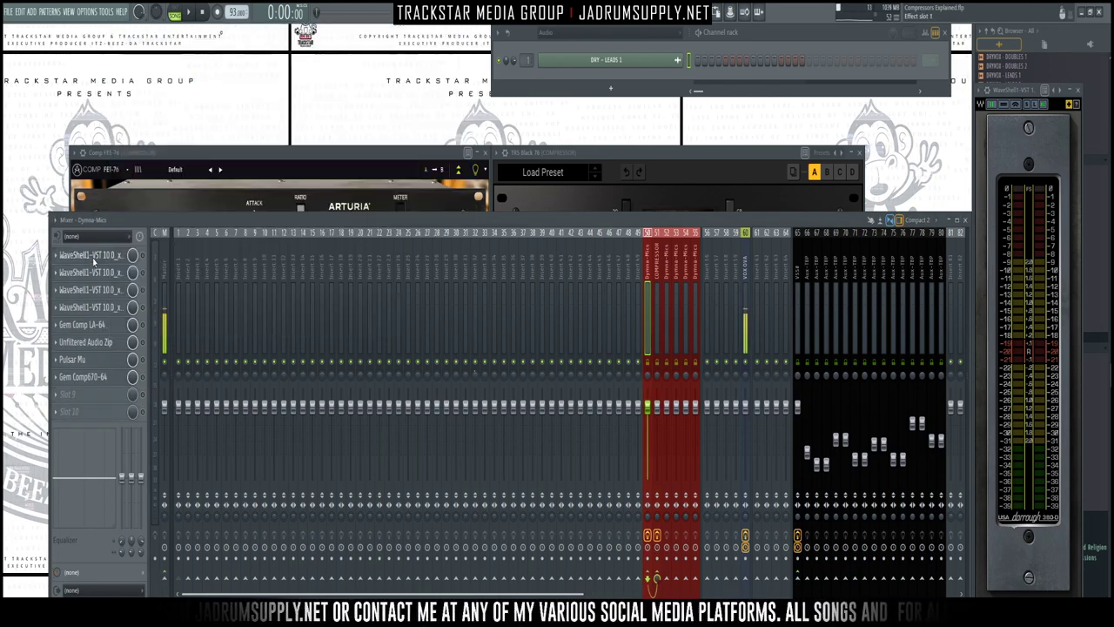
left_click(94, 253)
left_click(95, 289)
left_click(98, 294)
left_click(98, 294)
left_click_drag(174, 366, 80, 30)
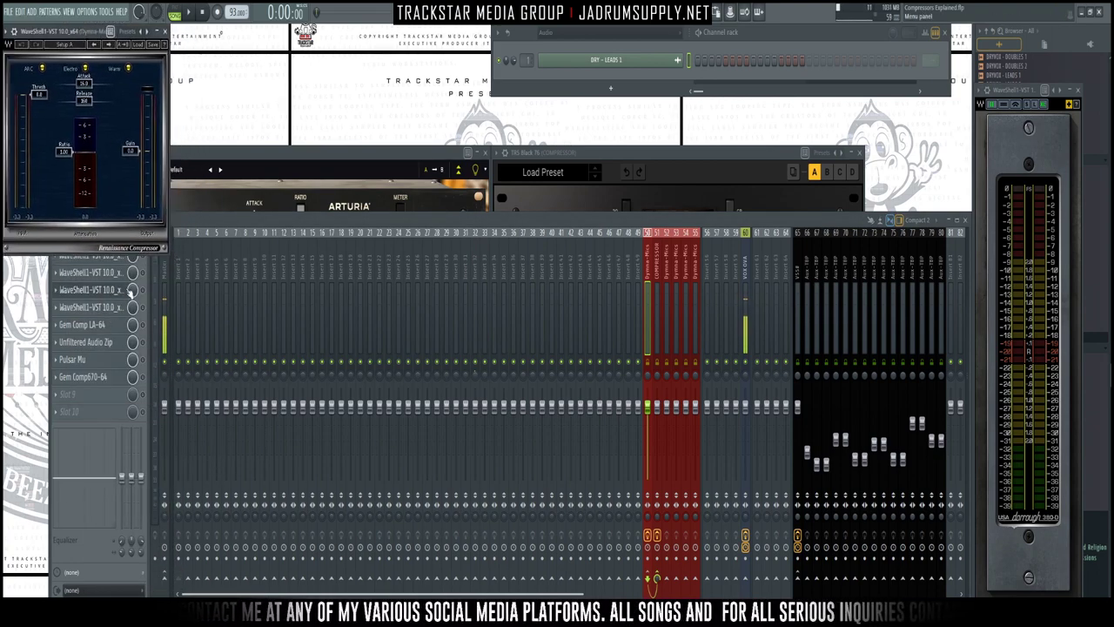
left_click(148, 326)
Step: Check the fourth WaveShell plugin, close it, and open Gem Comp LA-64 beside the Renaissance Compressor window
left_click(102, 308)
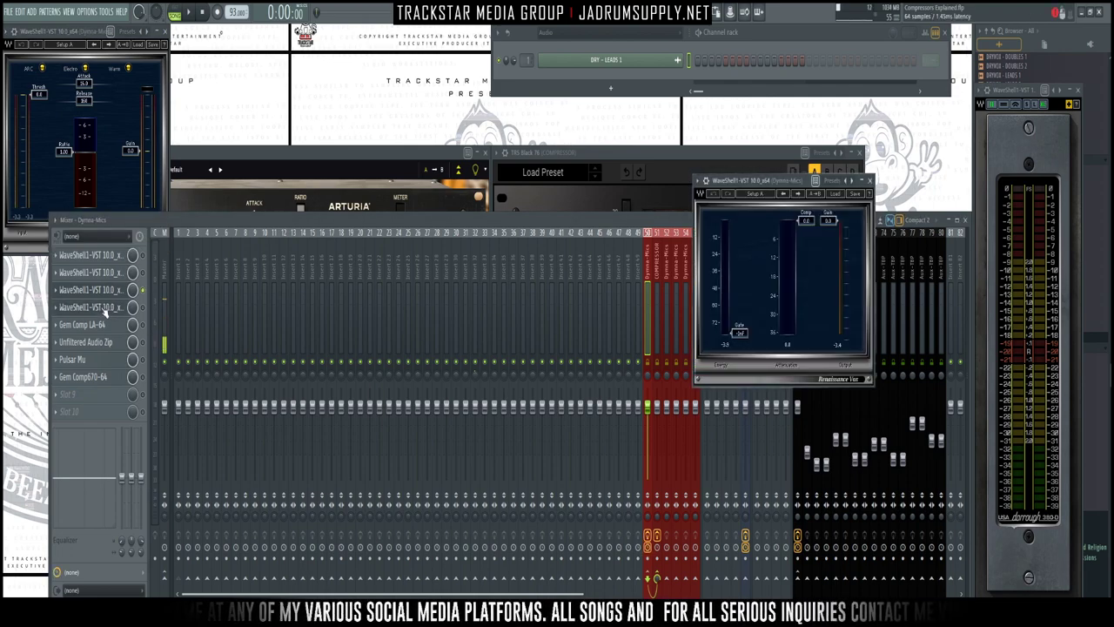
left_click(103, 309)
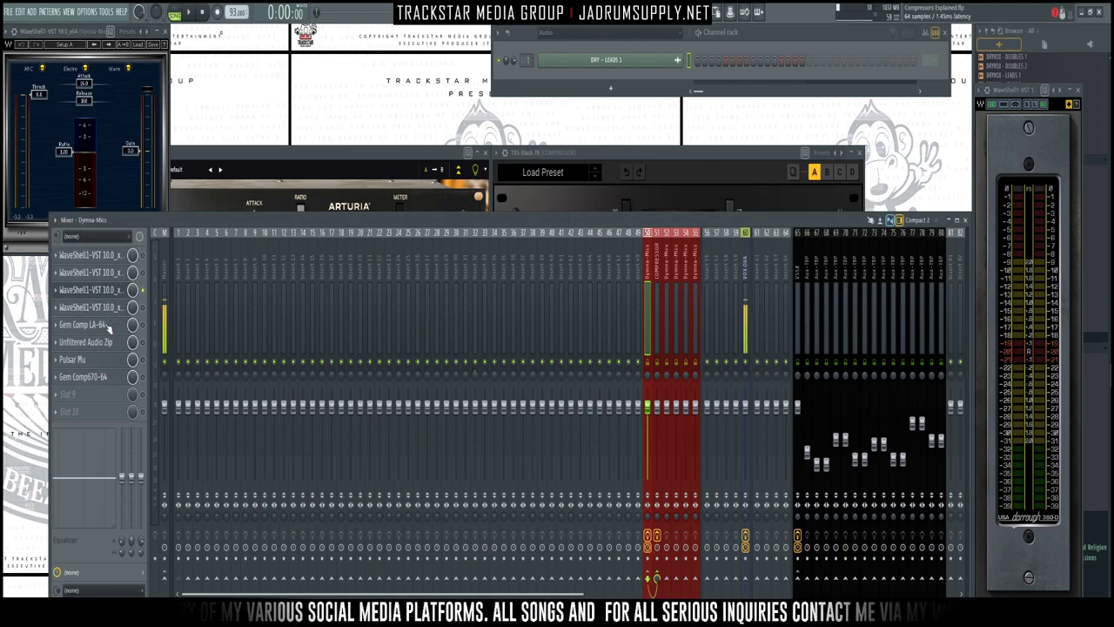
left_click(103, 324)
left_click_drag(252, 52, 409, 34)
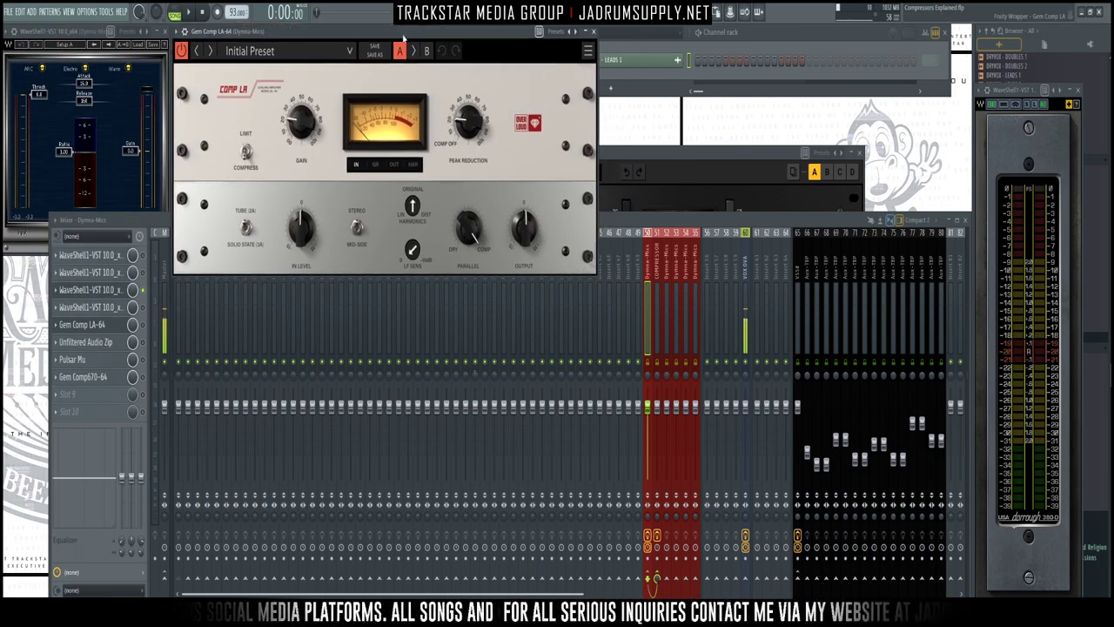
Step: Check Unfiltered Audio Zip, close it, and open and enable Pulsar Mu beside the Gem Comp LA-64 window
left_click(95, 343)
left_click(97, 345)
left_click(98, 344)
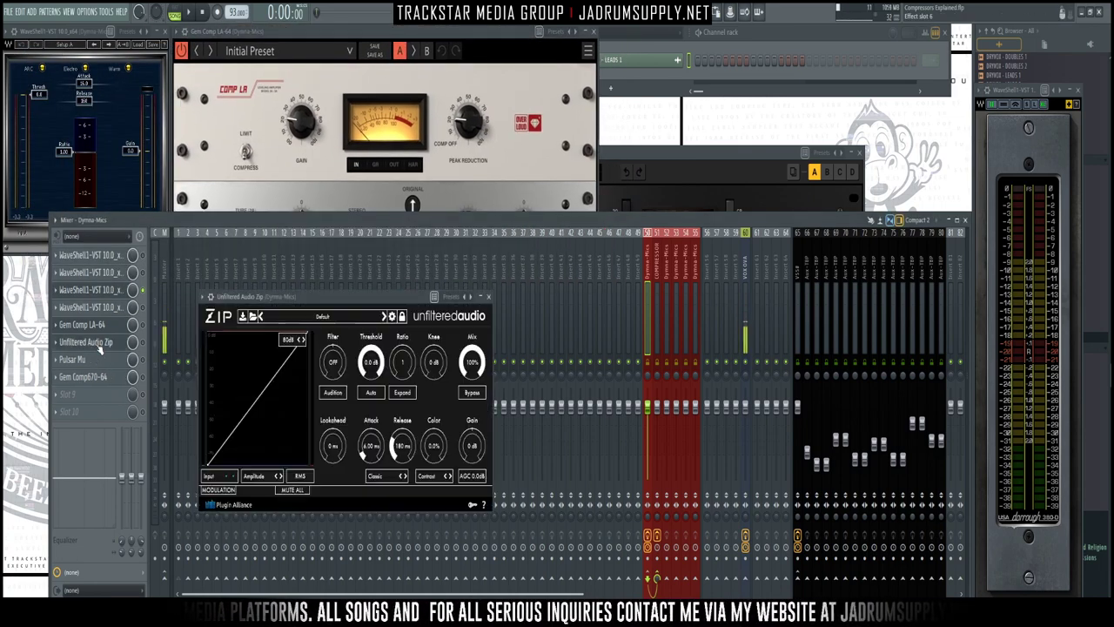
left_click(98, 344)
left_click(91, 359)
left_click_drag(514, 111, 774, 32)
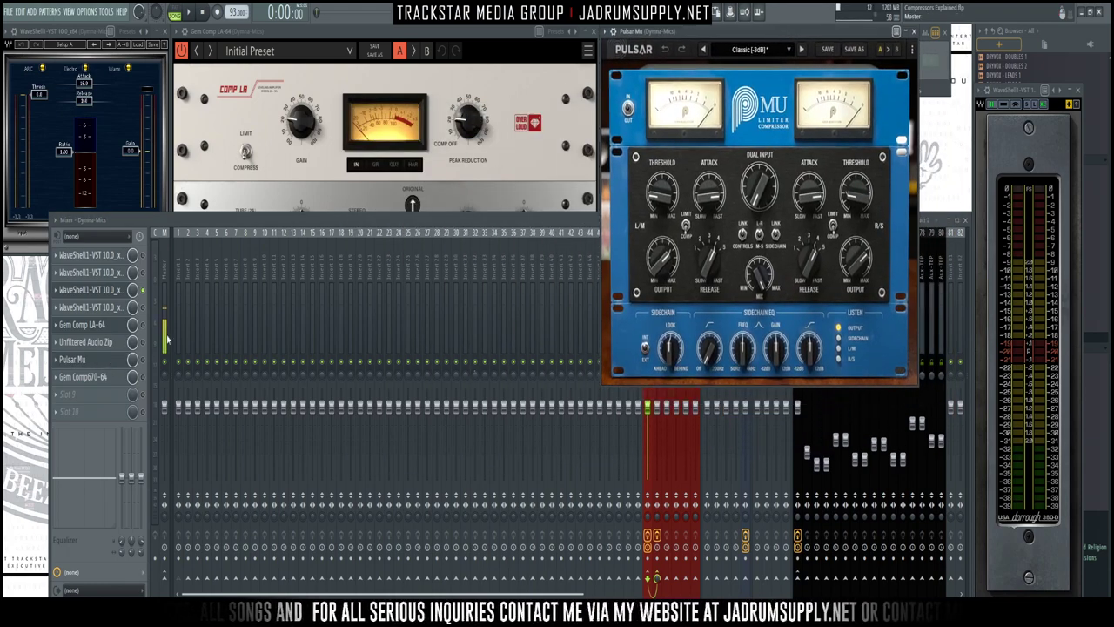
left_click(143, 363)
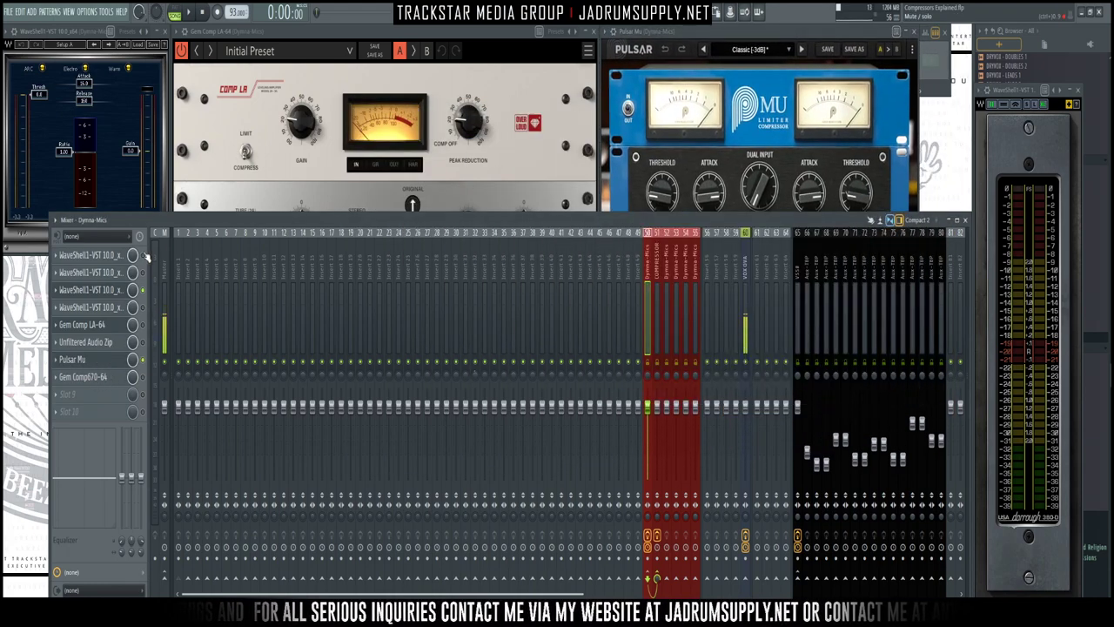
Step: Open TR5 White 2A from the COMPRESSOR track, place its window beneath Gem Comp LA-64, and enable the plugin
left_click(656, 334)
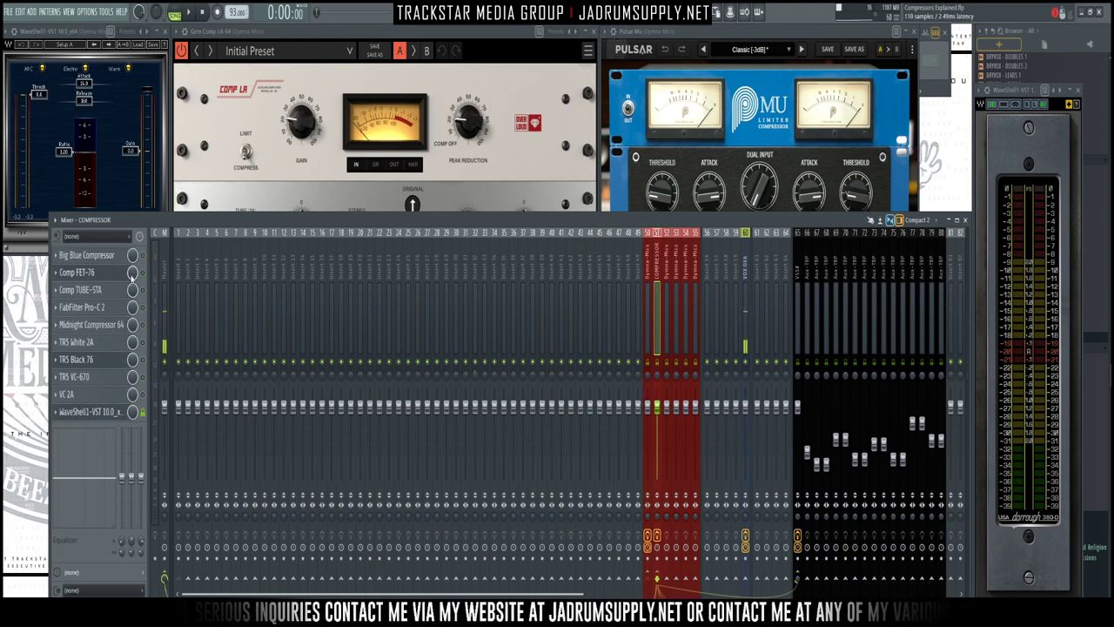
left_click(112, 347)
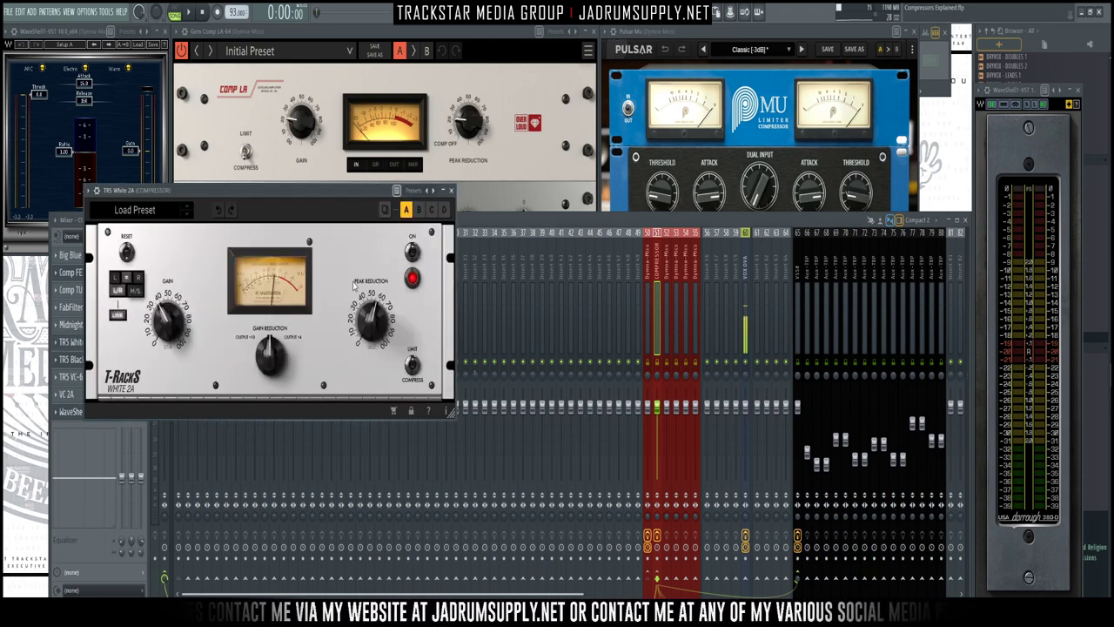
left_click_drag(348, 189, 503, 204)
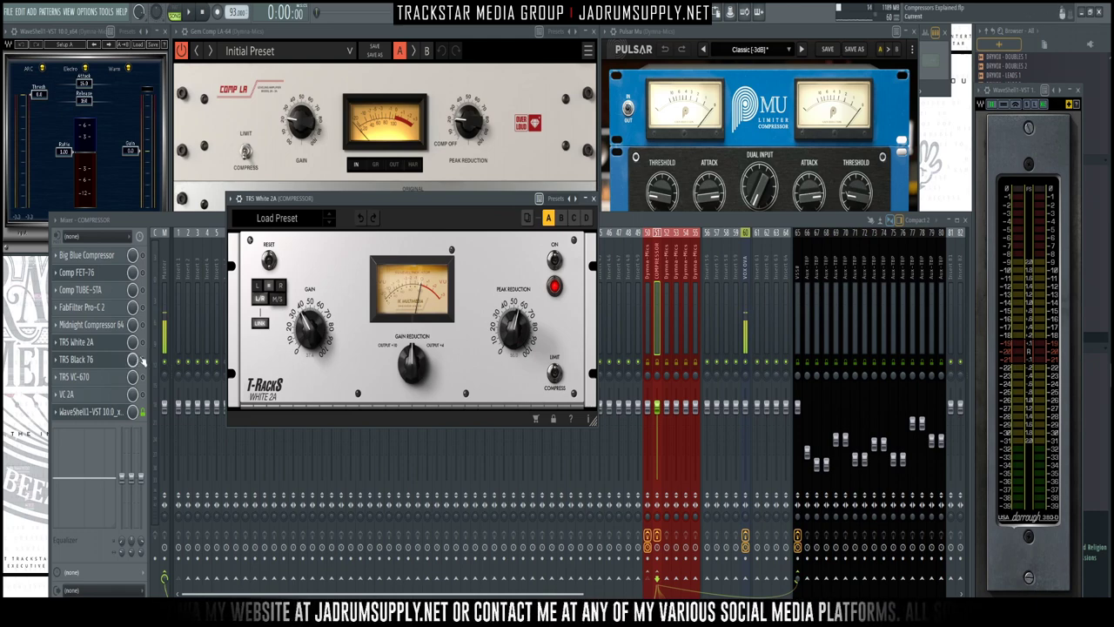
left_click(116, 381)
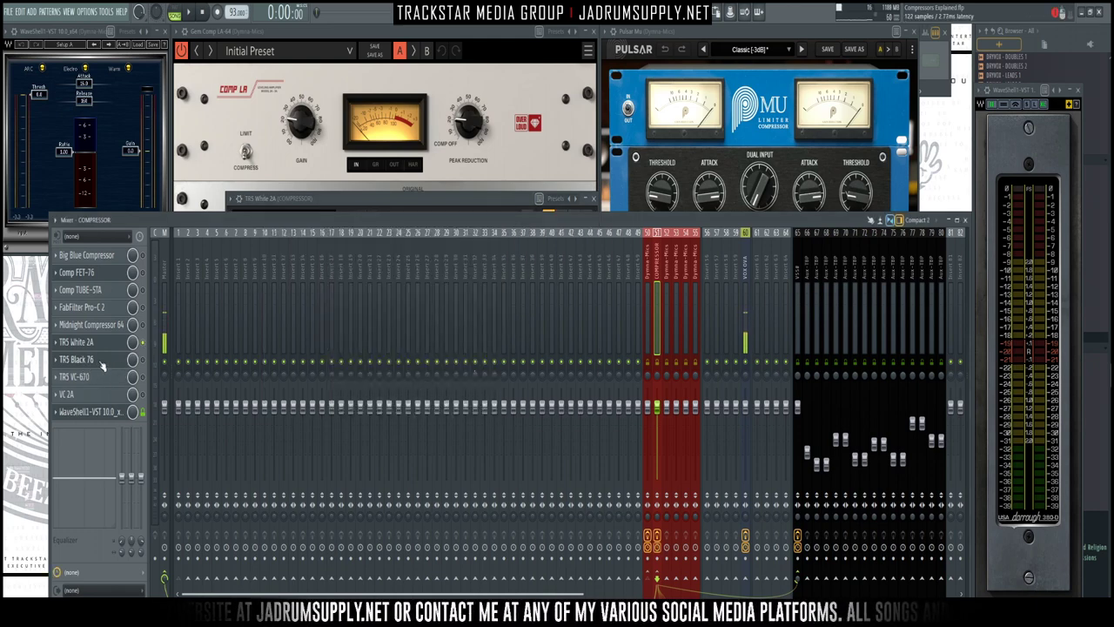
Step: Reopen TR5 Black 76 and Comp FET-76 from the COMPRESSOR track with both plugins enabled
left_click(96, 367)
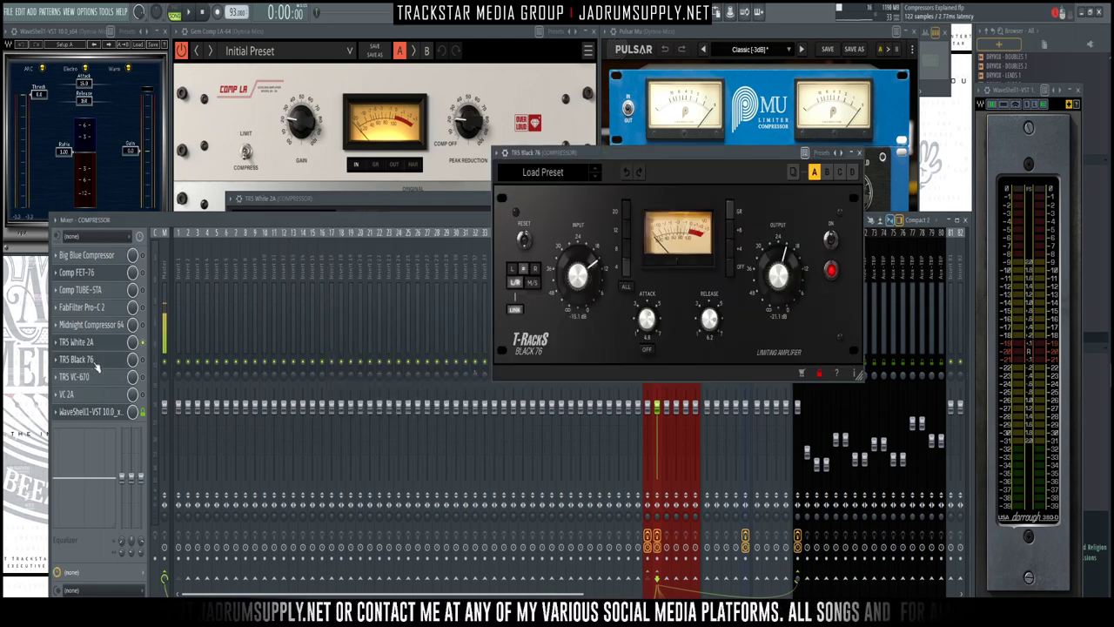
left_click(129, 331)
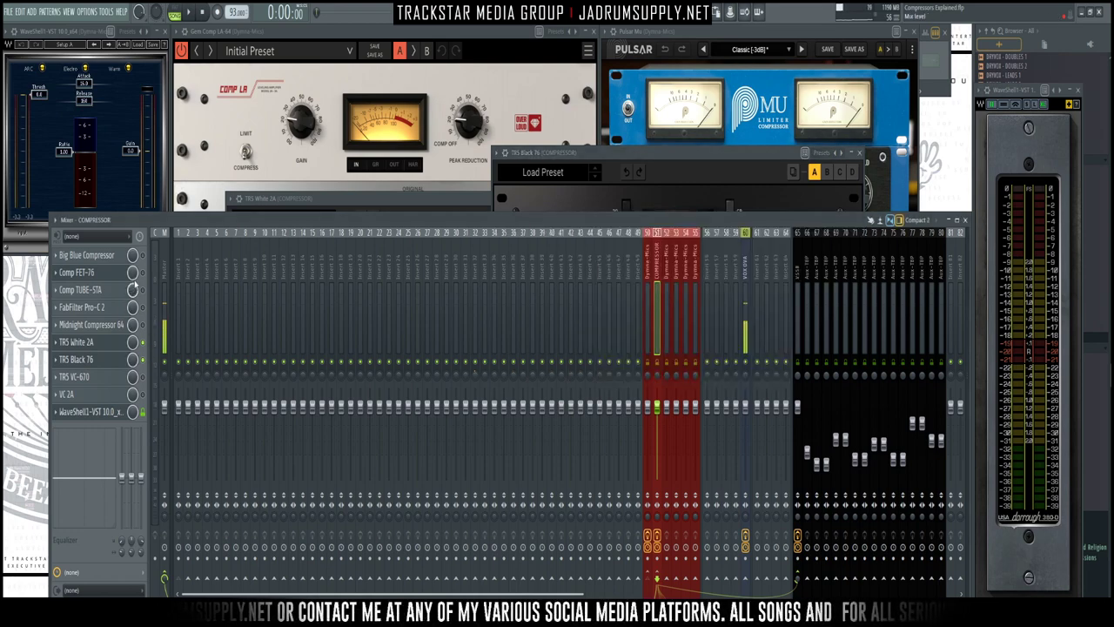
left_click(108, 274)
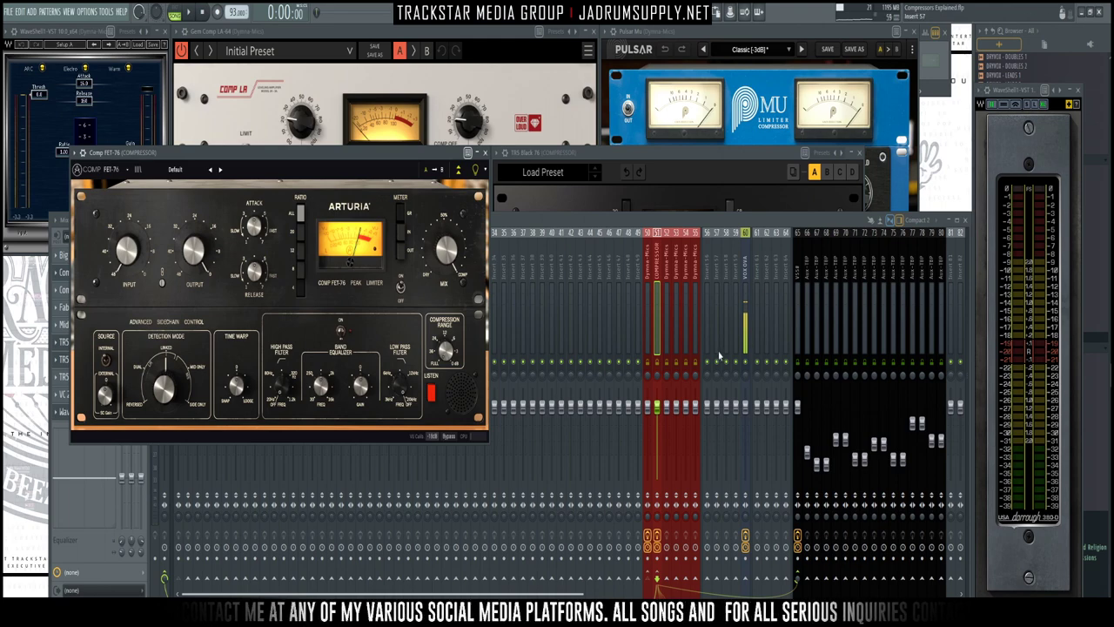
Step: Spread out the plugin windows: Black 76 below Pulsar Mu, FET-76 below the Renaissance Compressor, and White 2A between Gem Comp LA-64 and Pulsar Mu
left_click(964, 221)
left_click_drag(657, 155, 763, 372)
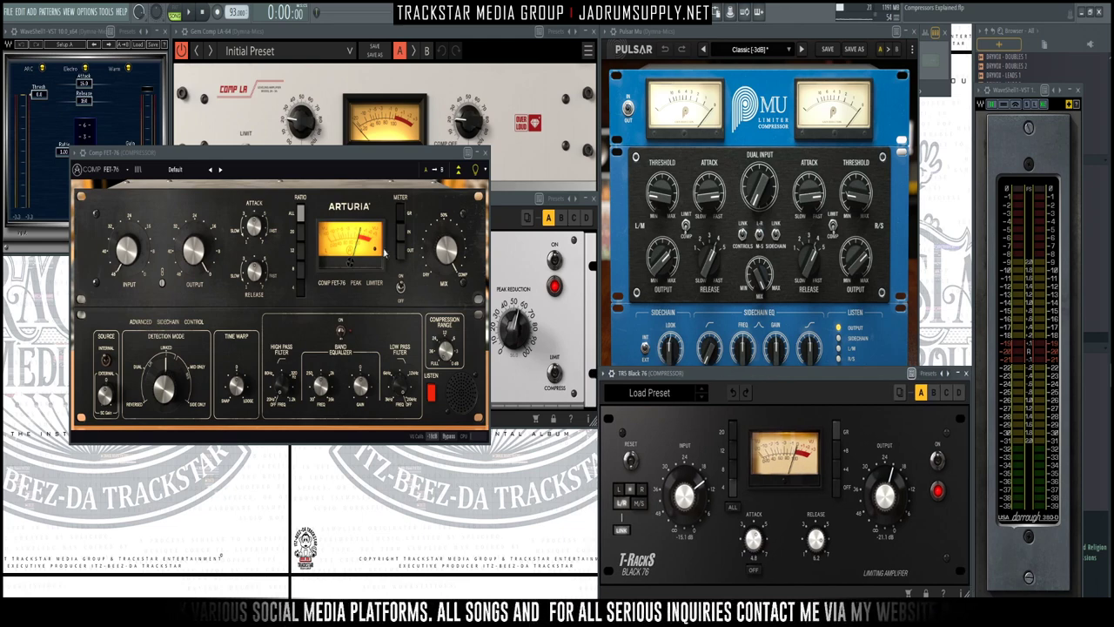
left_click_drag(256, 162, 190, 317)
left_click_drag(426, 208, 638, 121)
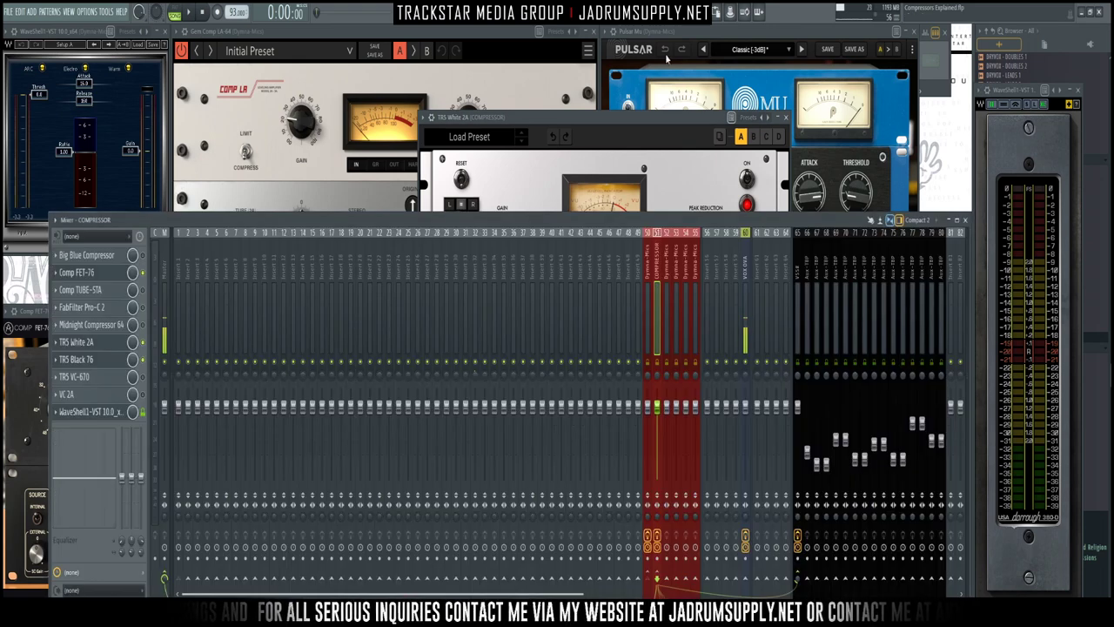
Step: Check the plugin rack of the track beside COMPRESSOR, close the mixer, and switch off Black 76, Comp FET-76 and White 2A
key("F9")
left_click(651, 268)
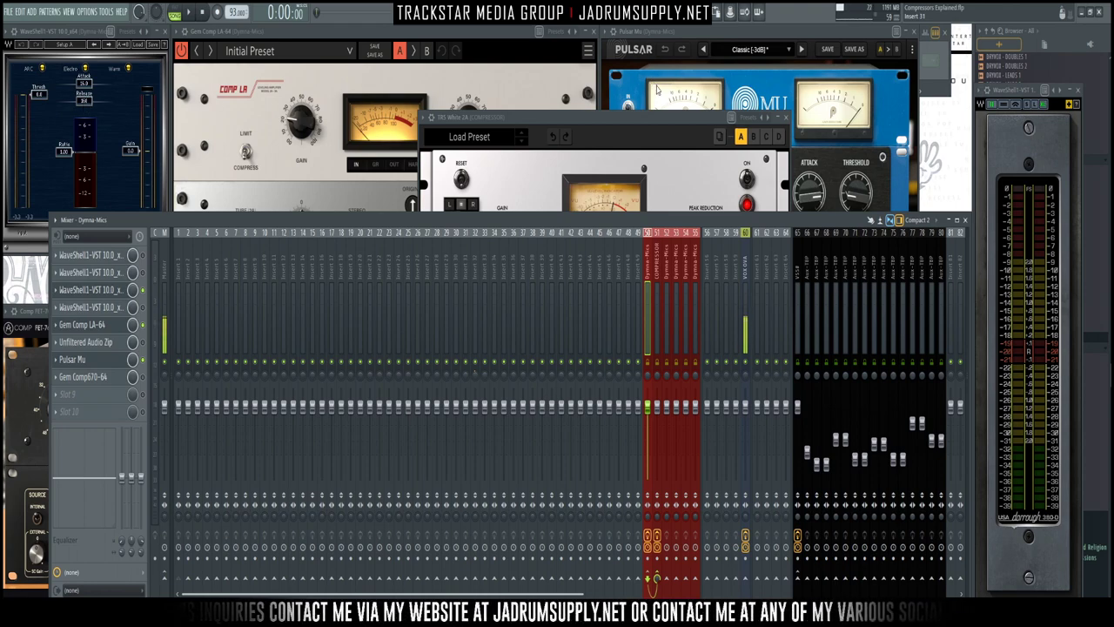
left_click(966, 221)
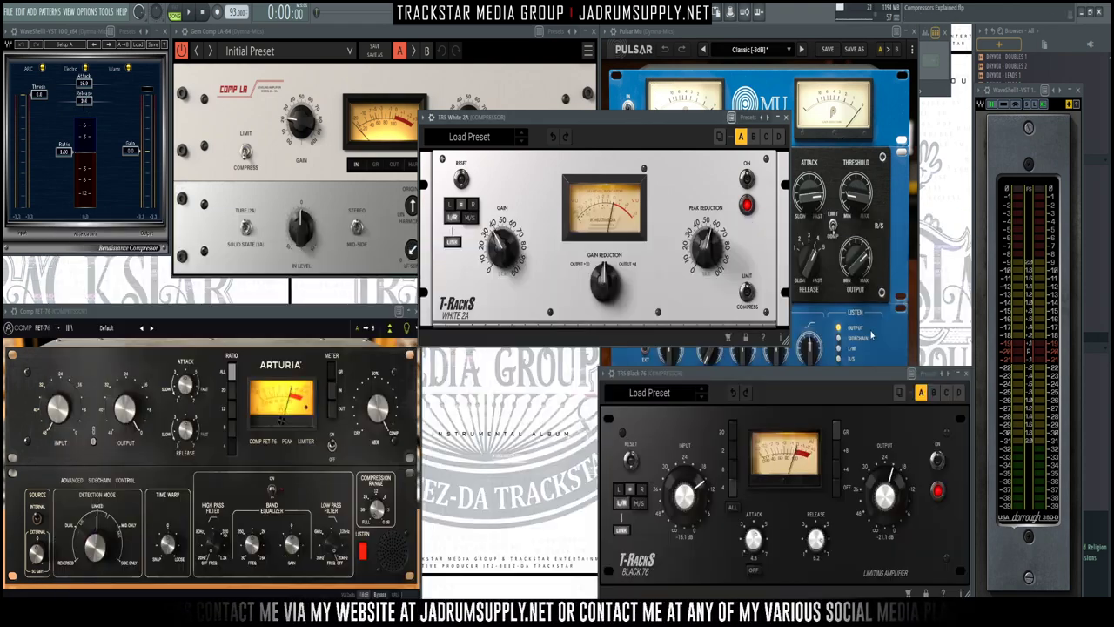
left_click(940, 472)
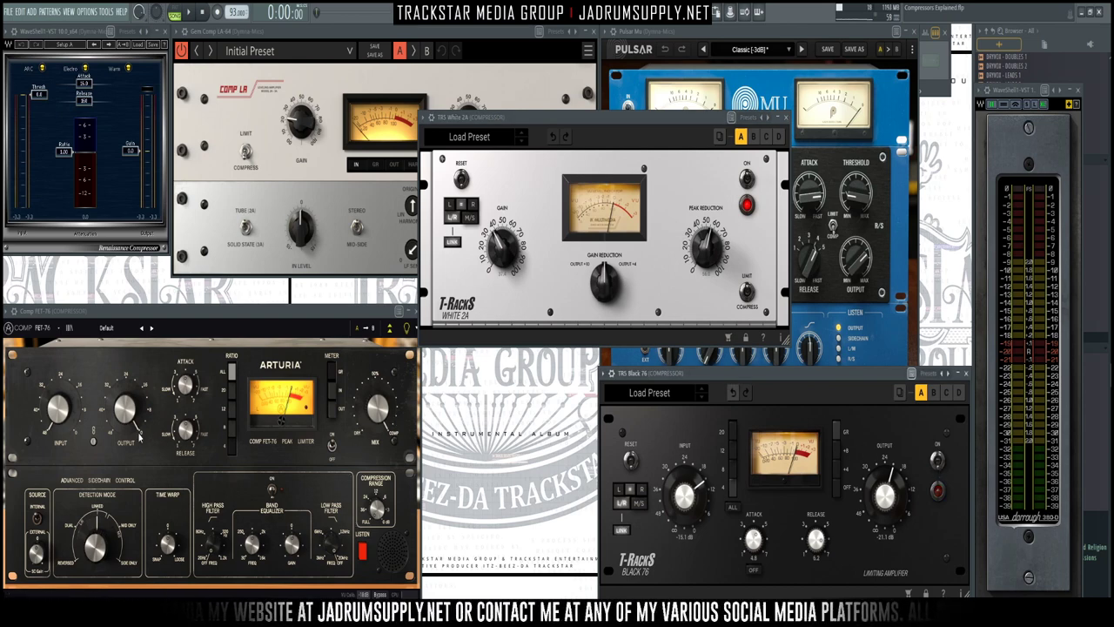
left_click(331, 447)
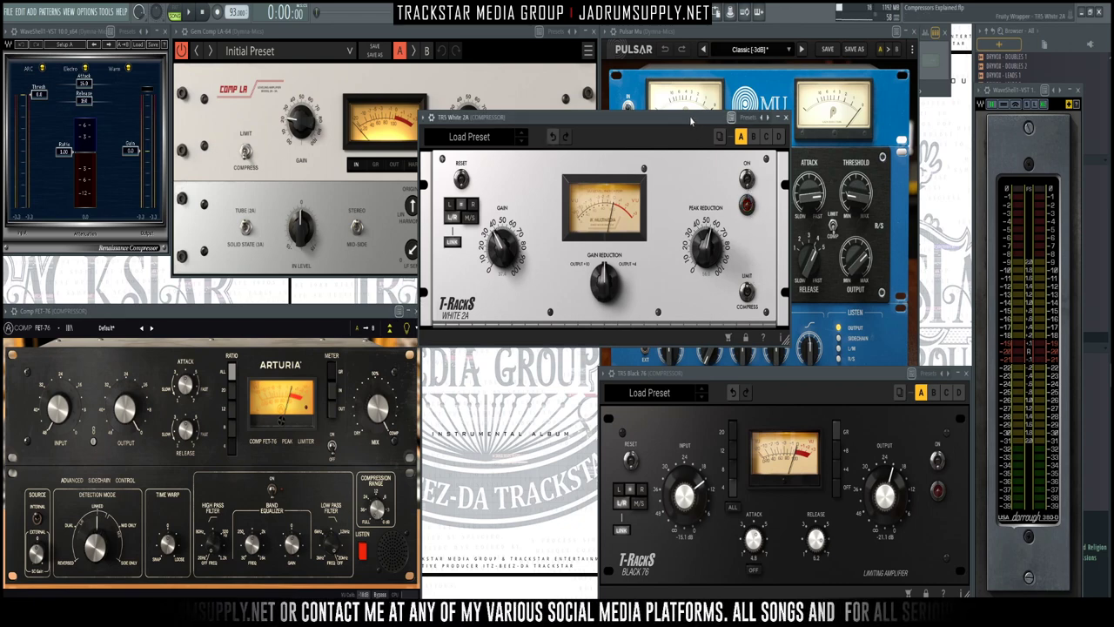
Step: Move the White 2A window below Gem Comp LA-64, between Comp FET-76 and Black 76, leaving Pulsar Mu fully uncovered
left_click_drag(700, 118, 620, 345)
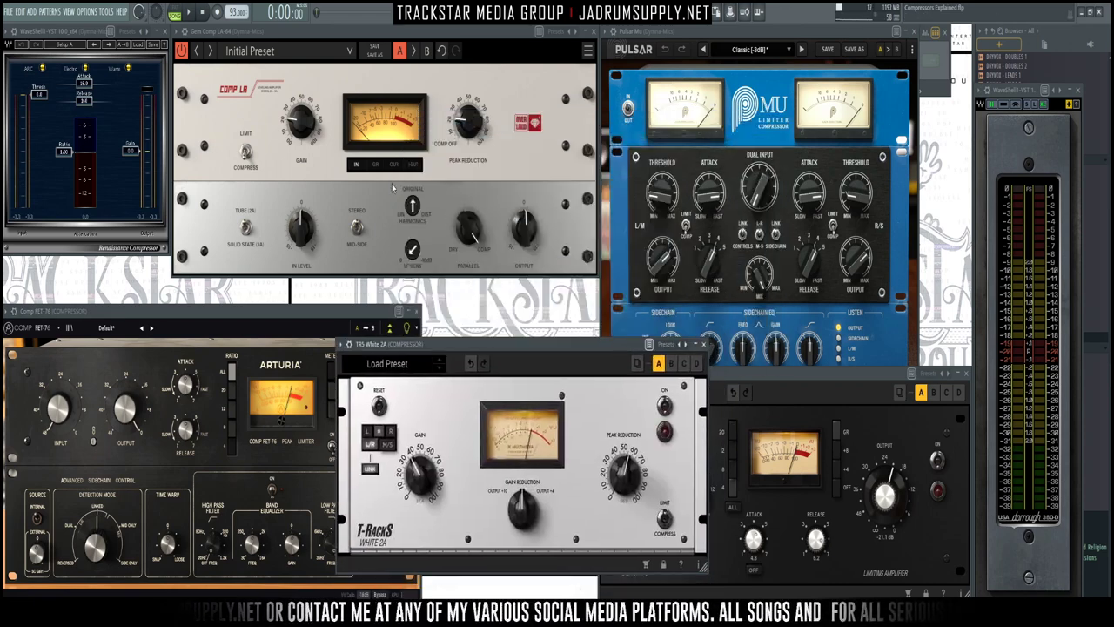
left_click(606, 300)
left_click_drag(522, 348, 473, 322)
left_click_drag(641, 323, 646, 364)
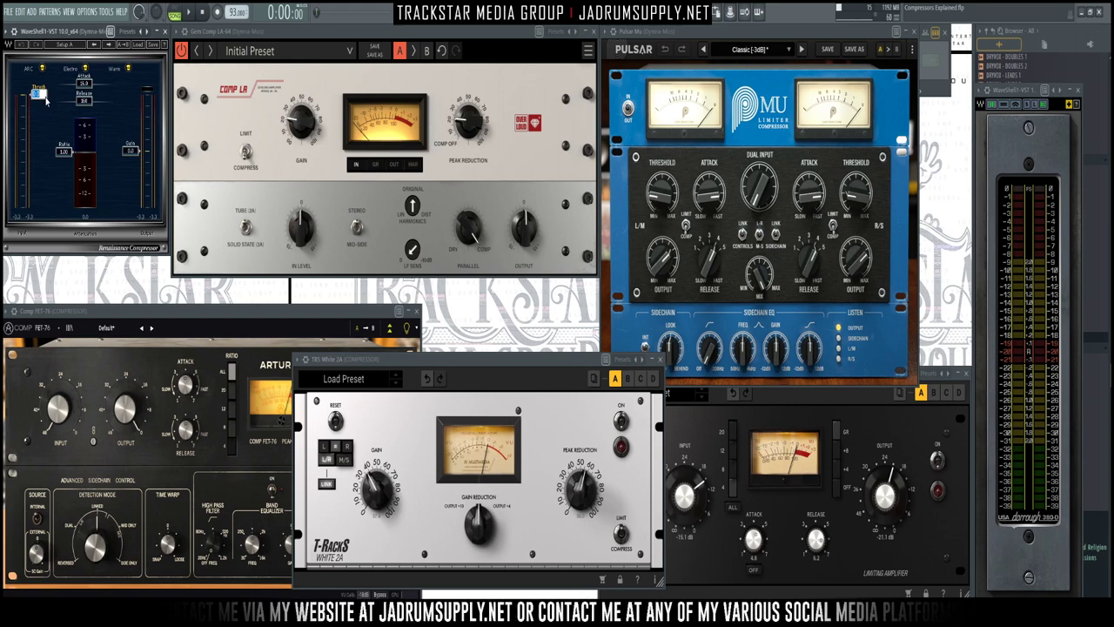
Step: Lower the Renaissance Compressor's threshold to about -20 dB and audition the vocal with Gem Comp LA-64 and Pulsar Mu bypassed
scroll(46, 102, "down", 5)
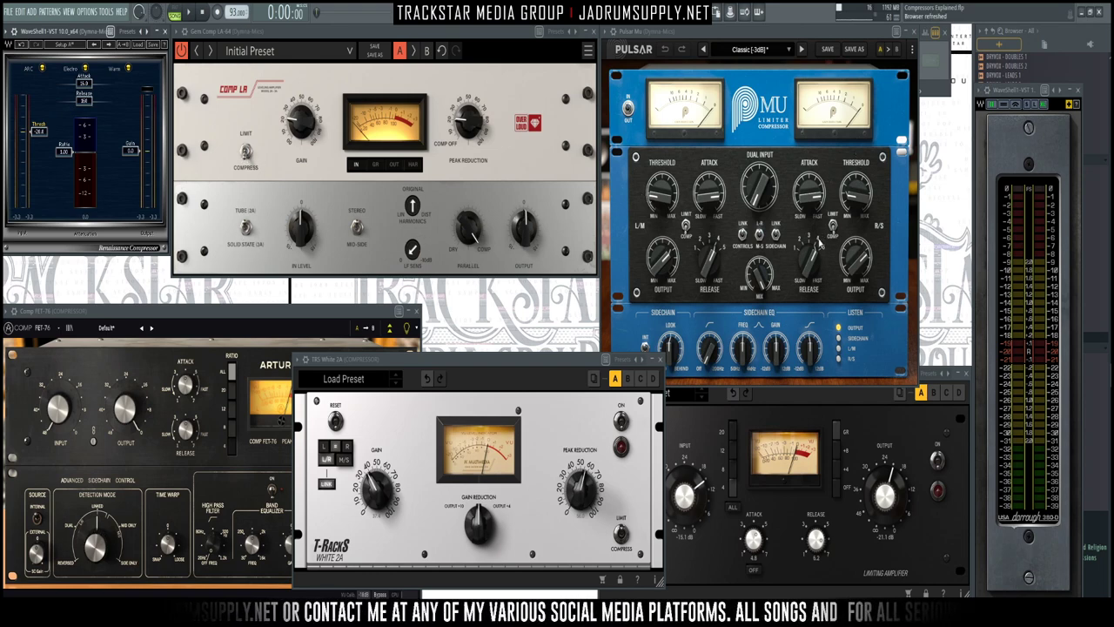
left_click(640, 334)
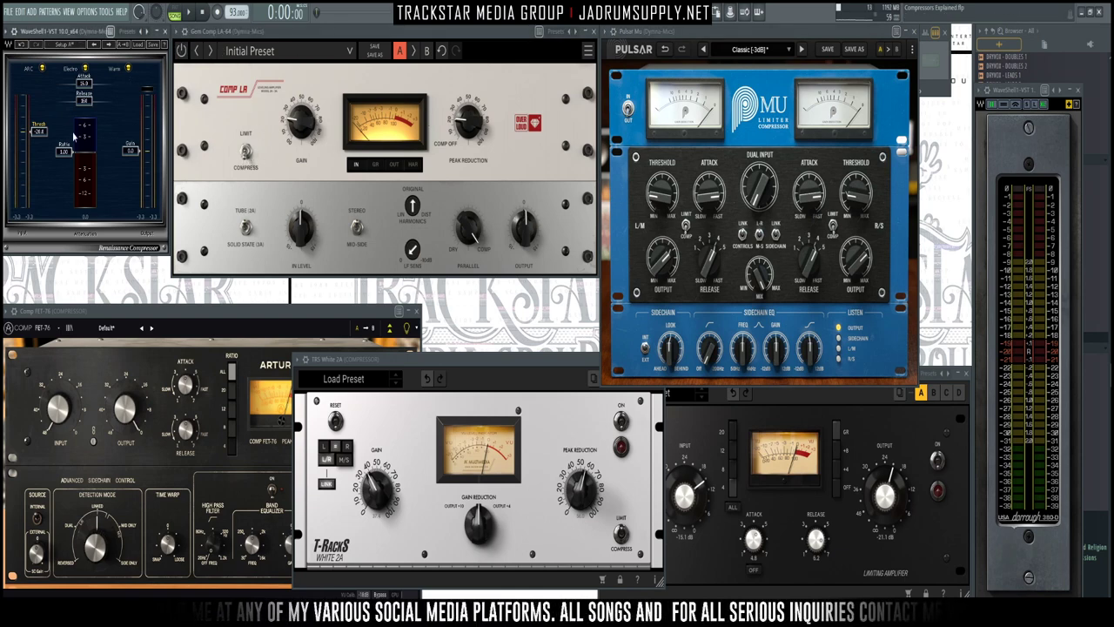
key("space")
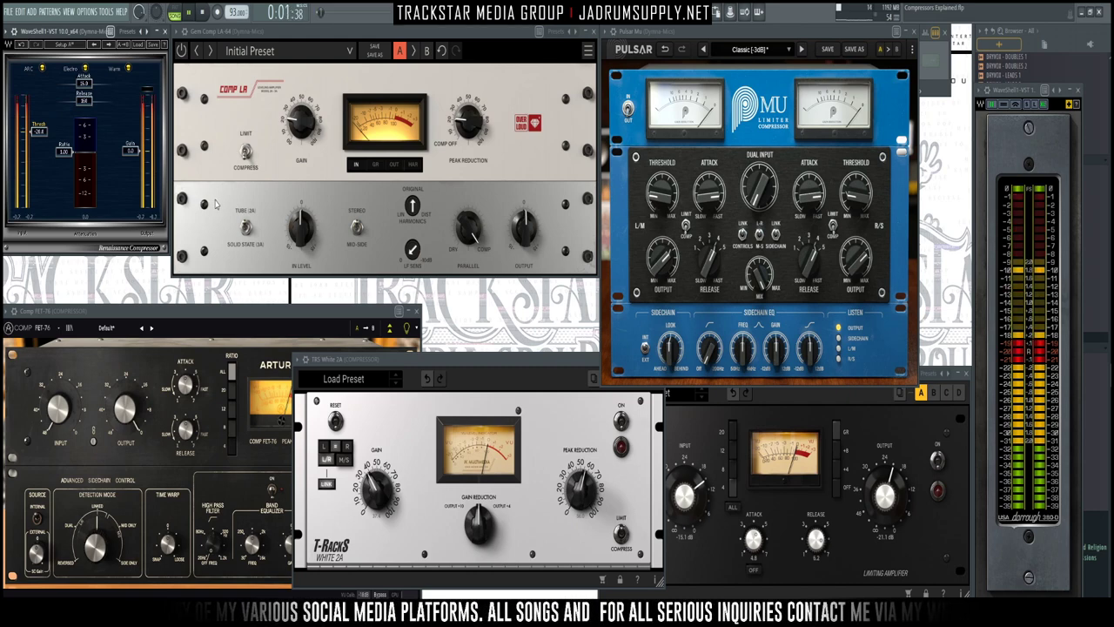
key("space")
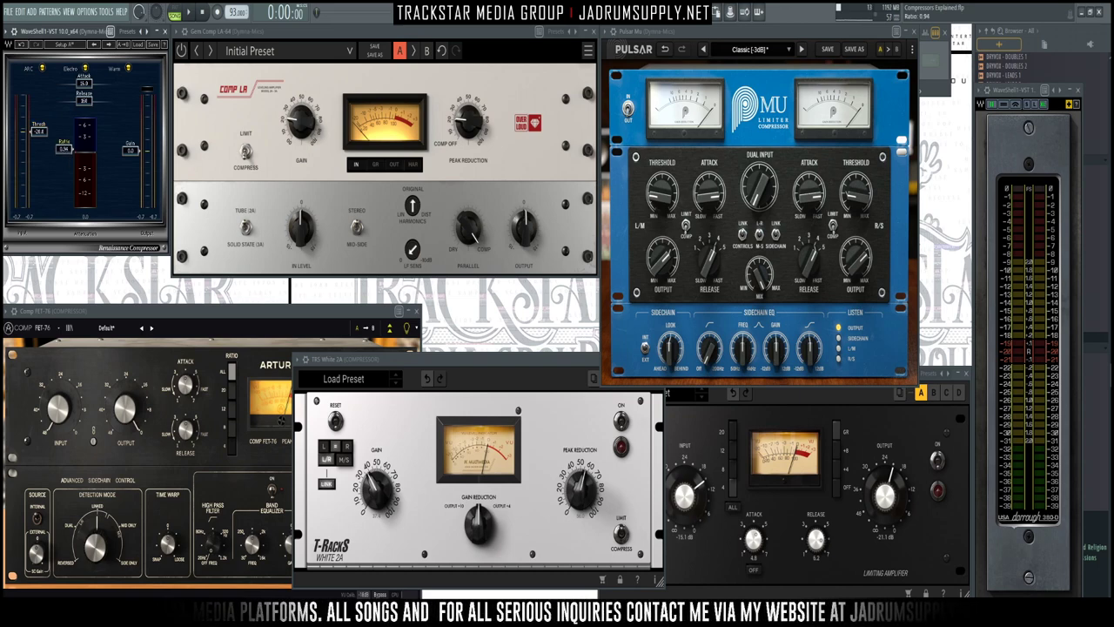
Step: Raise the Renaissance Compressor's ratio to 3.00
left_click_drag(65, 149, 72, 165)
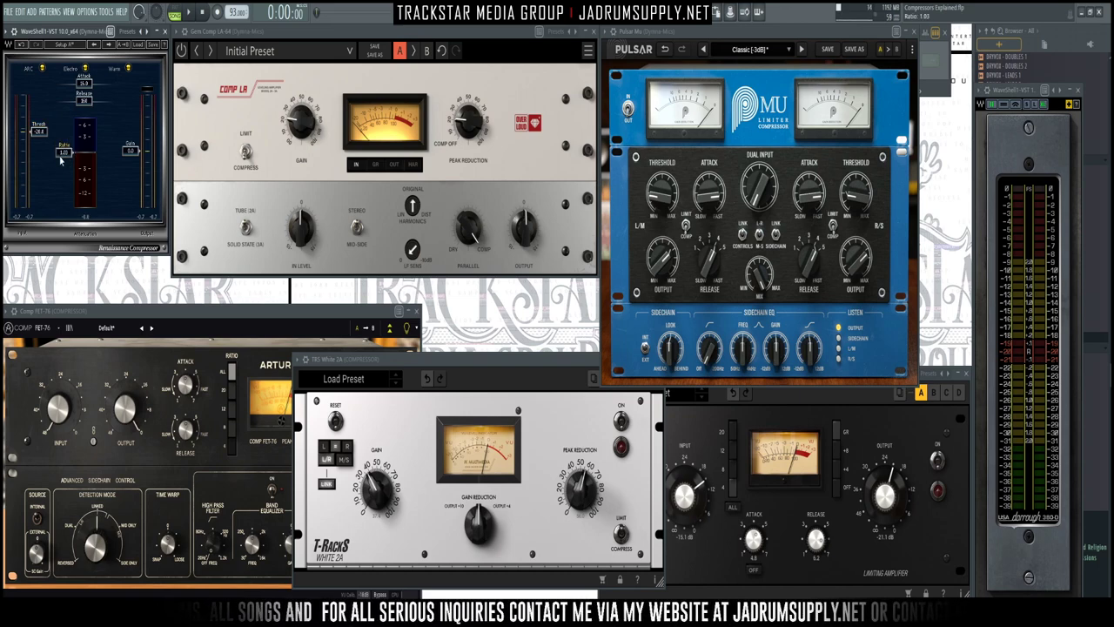
left_click(63, 153)
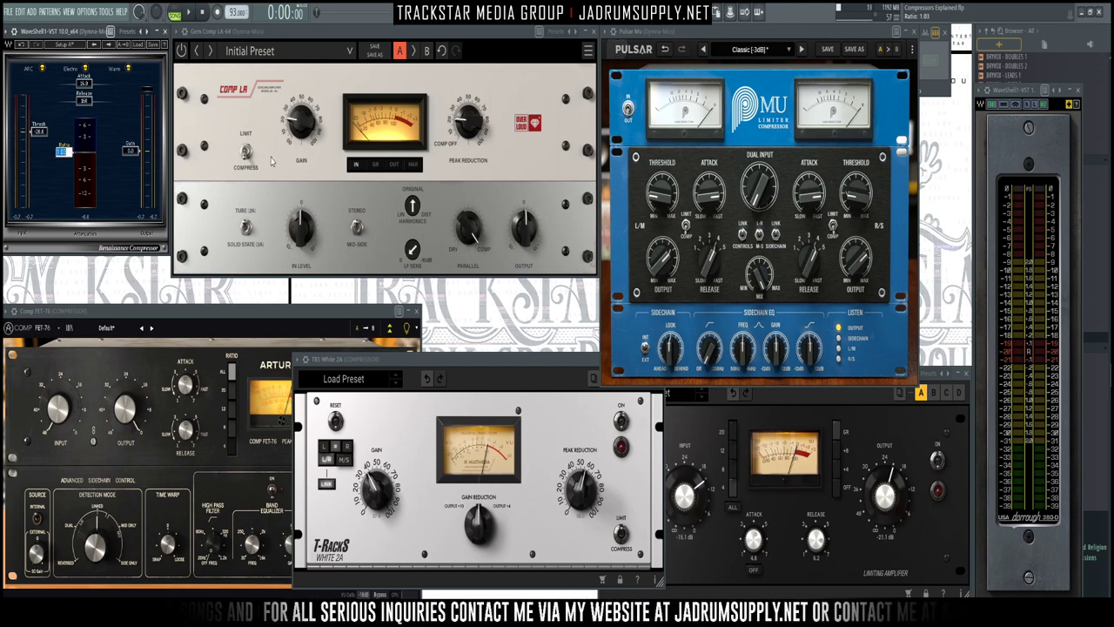
type("4")
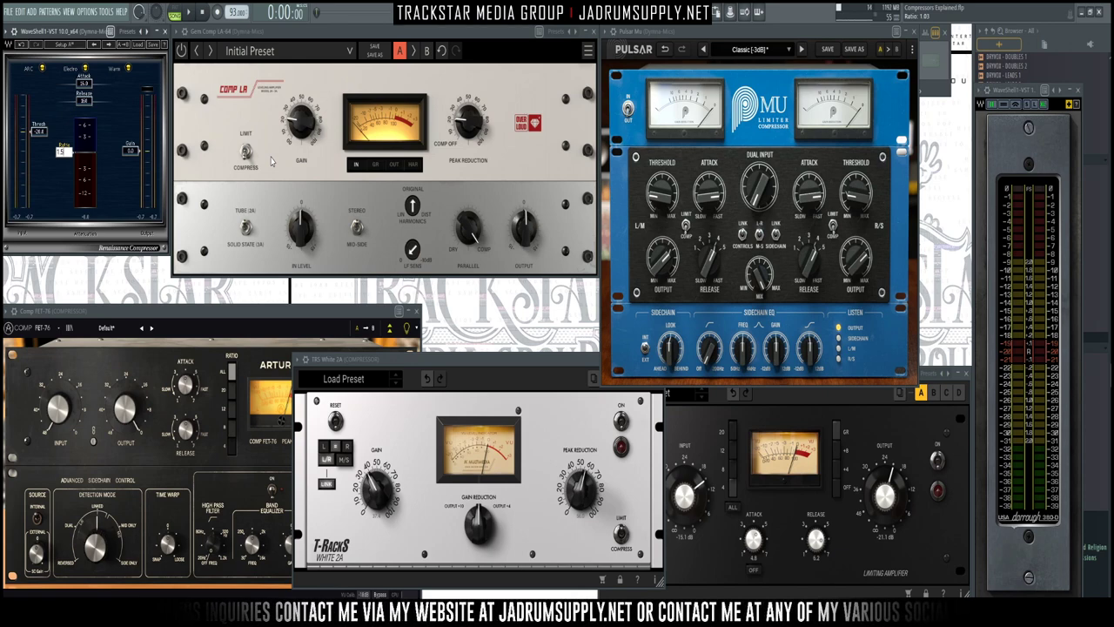
key("Return")
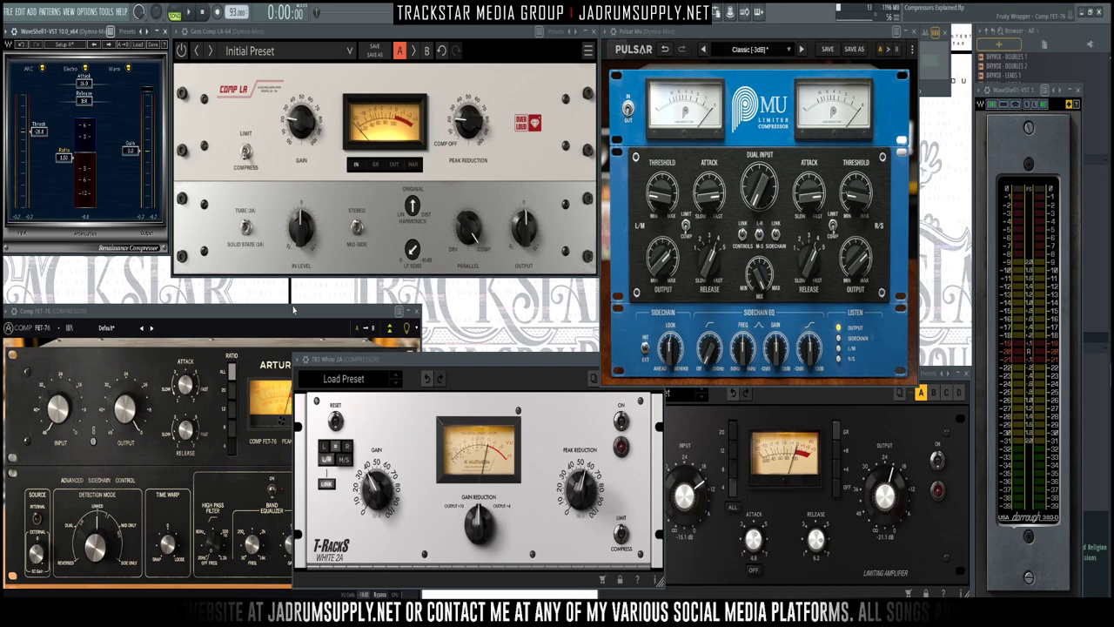
Step: Play the vocal and set the Renaissance Compressor's threshold to -13.8 dB while listening
key("space")
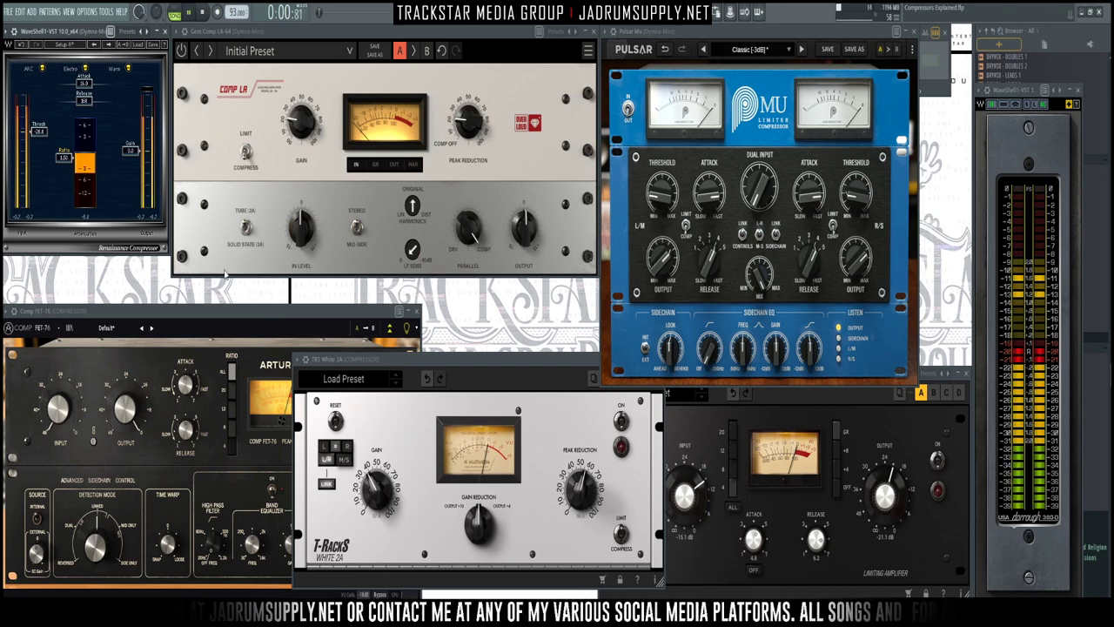
left_click_drag(46, 134, 45, 114)
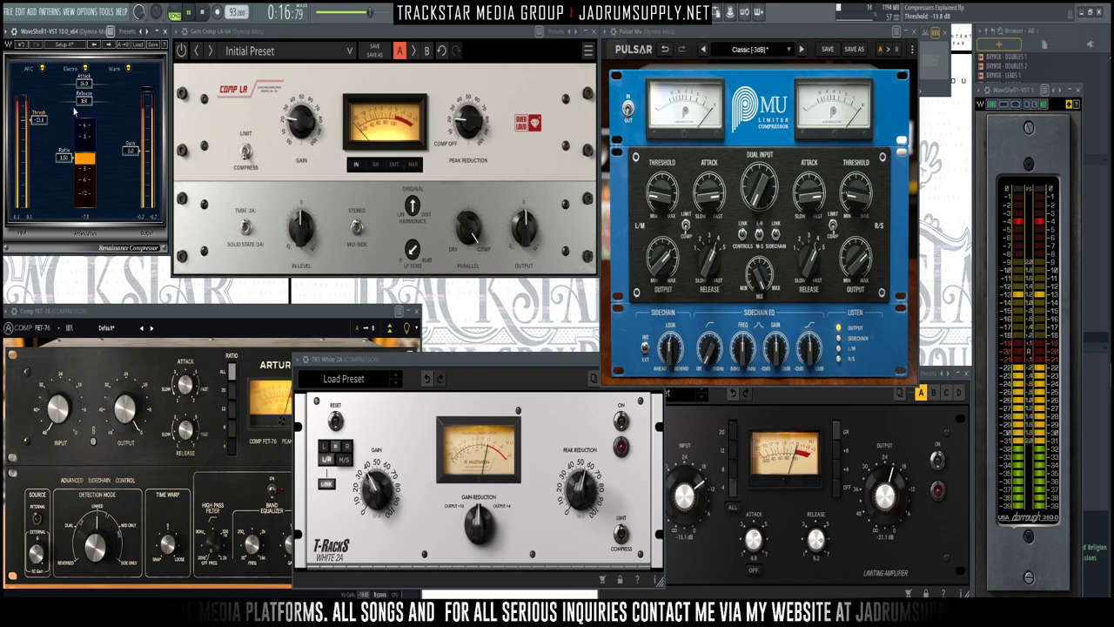
key("space")
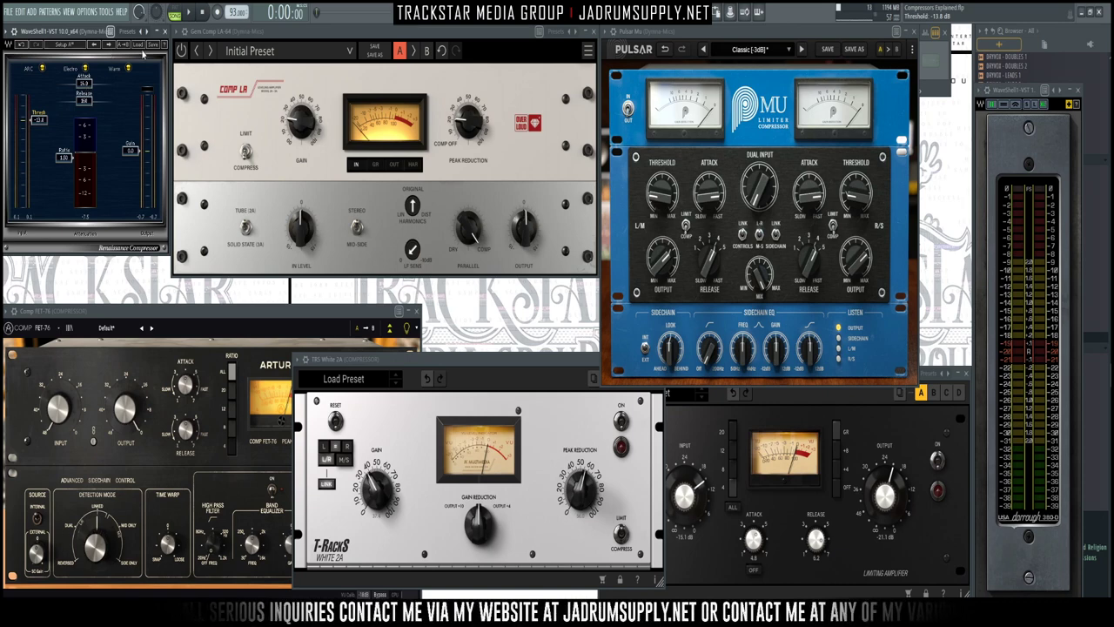
Step: Set the Renaissance Compressor's attack to 2.29 ms and its gain to 1.7 dB, auditioning the vocal after each change
left_click_drag(88, 84, 88, 92)
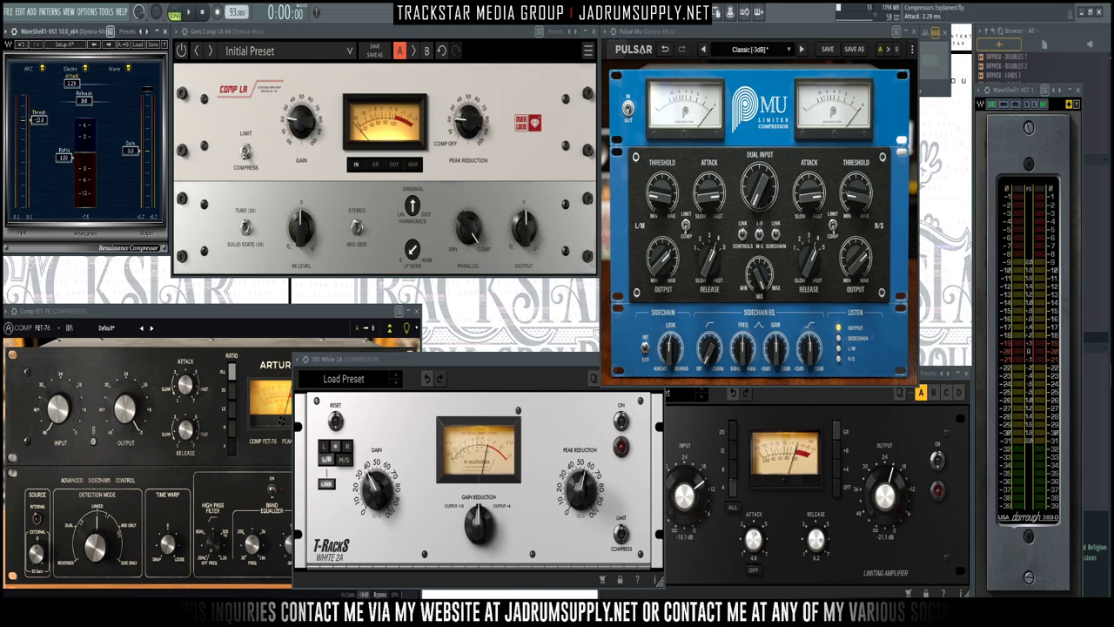
key("space")
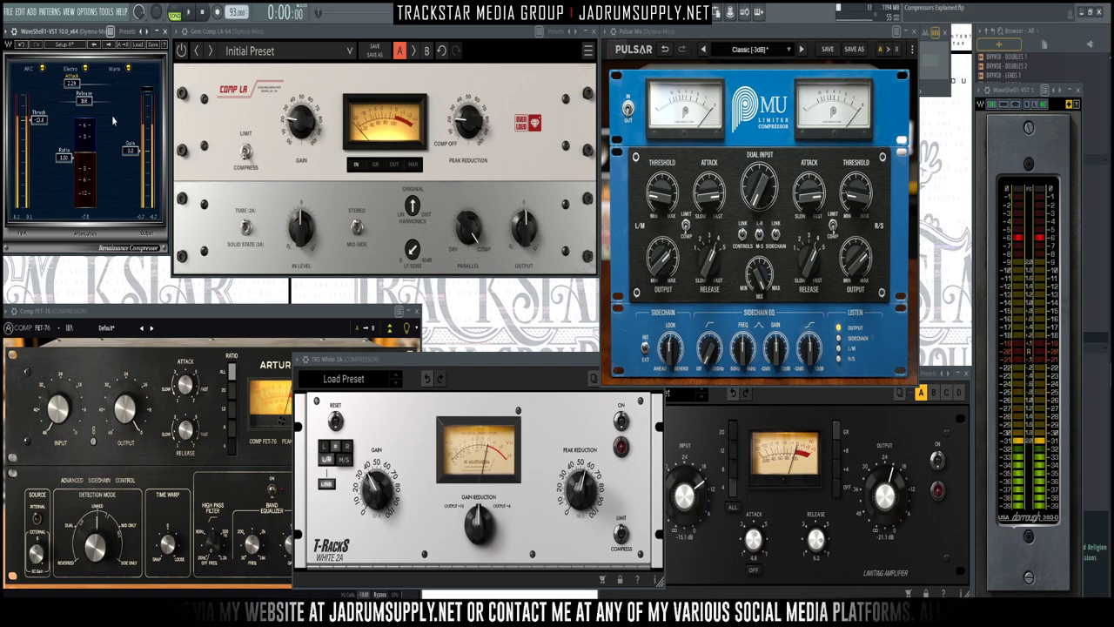
key("space")
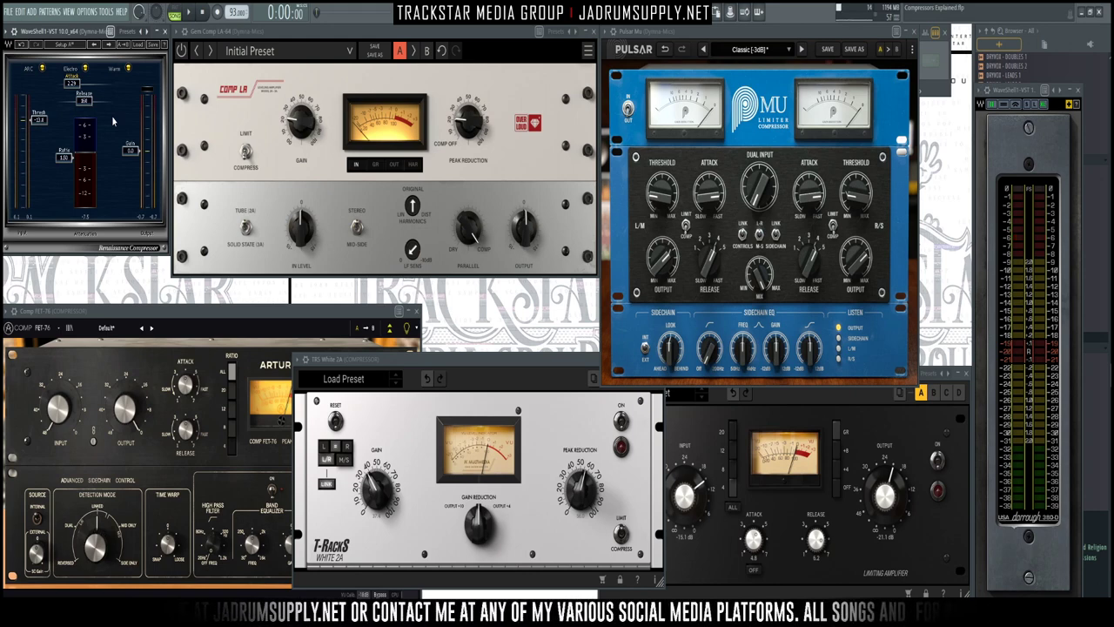
left_click(132, 153)
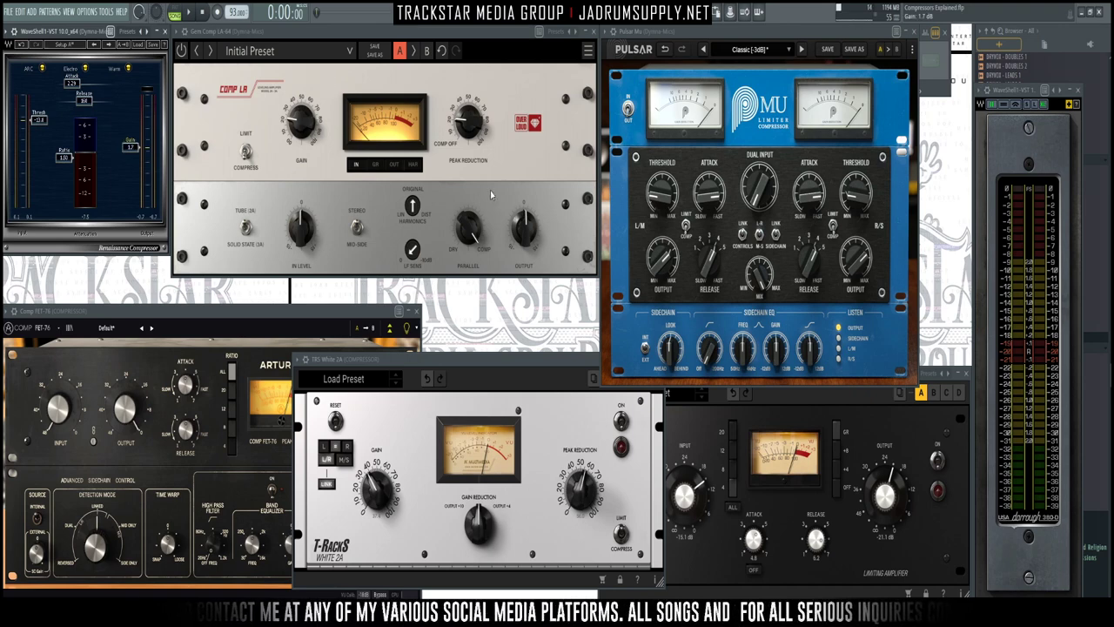
key("space")
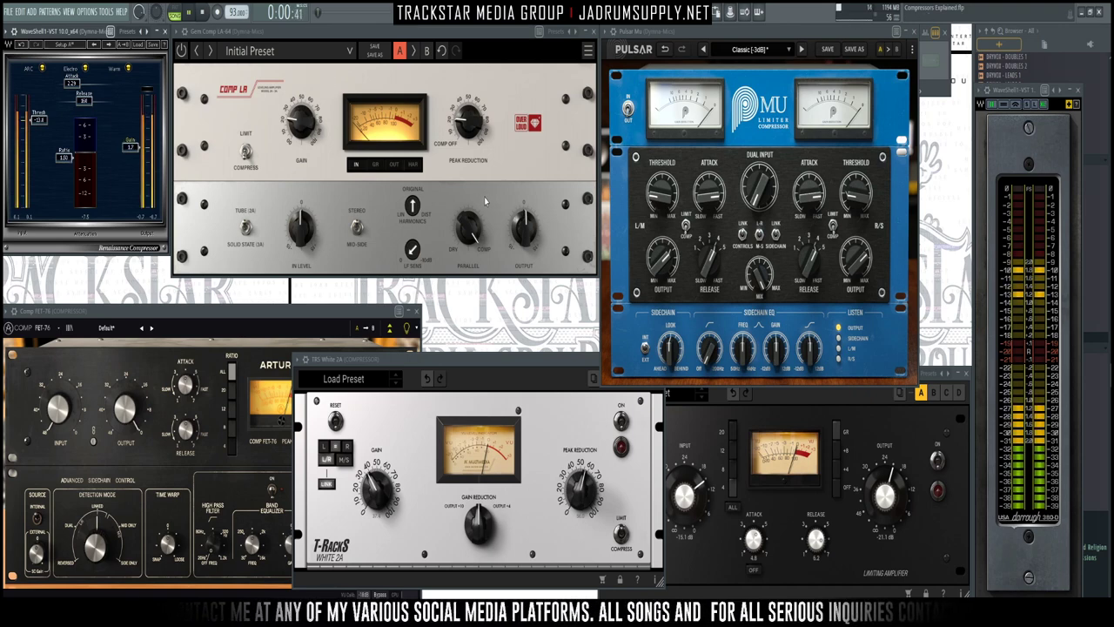
key("space")
Step: Power on Gem Comp LA-64, set its meter to GR, and adjust Peak Reduction to 0.34 while the vocal plays
left_click(181, 51)
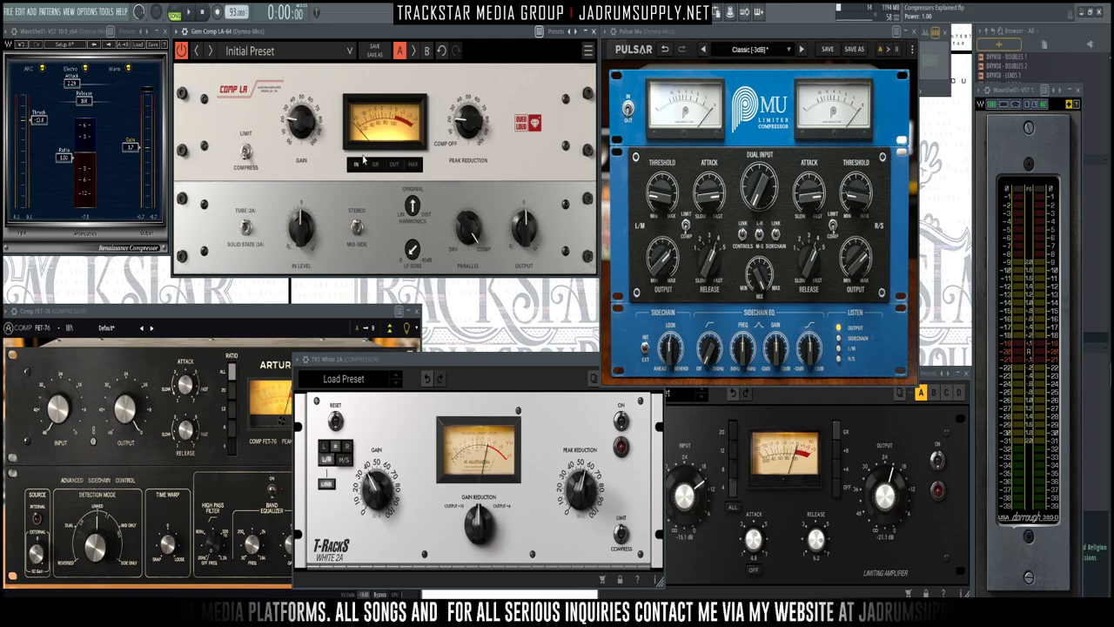
key("space")
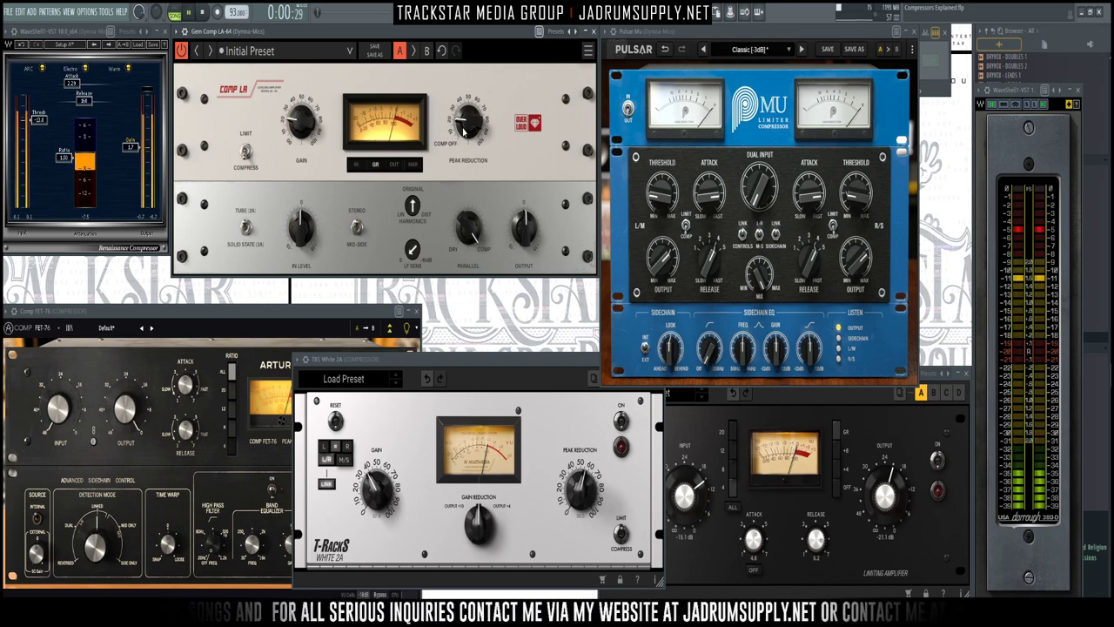
left_click_drag(464, 131, 463, 130)
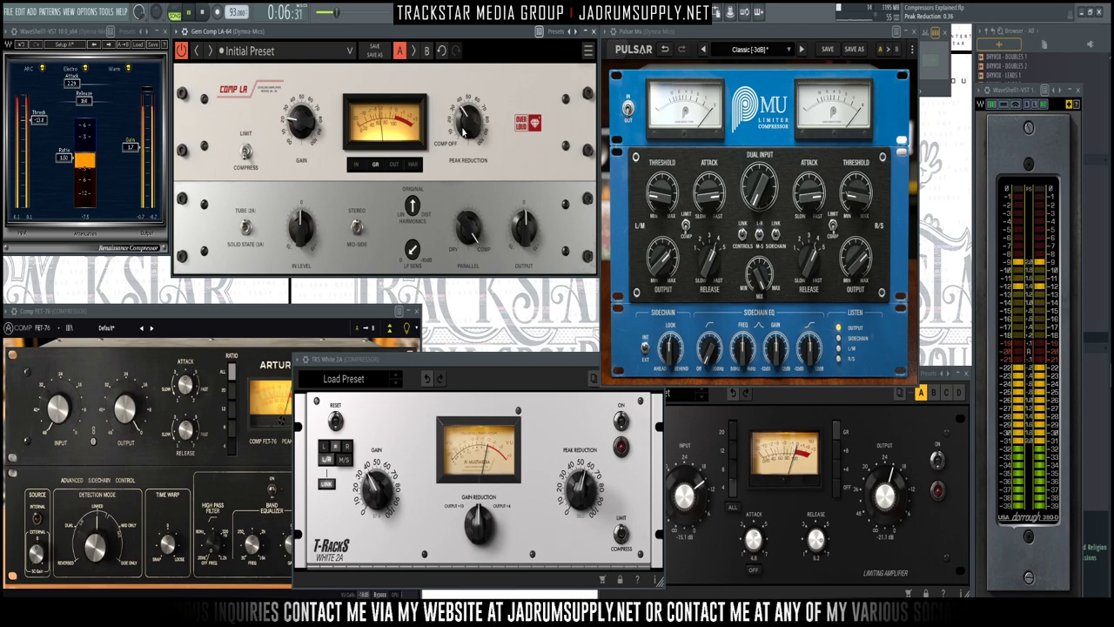
key("space")
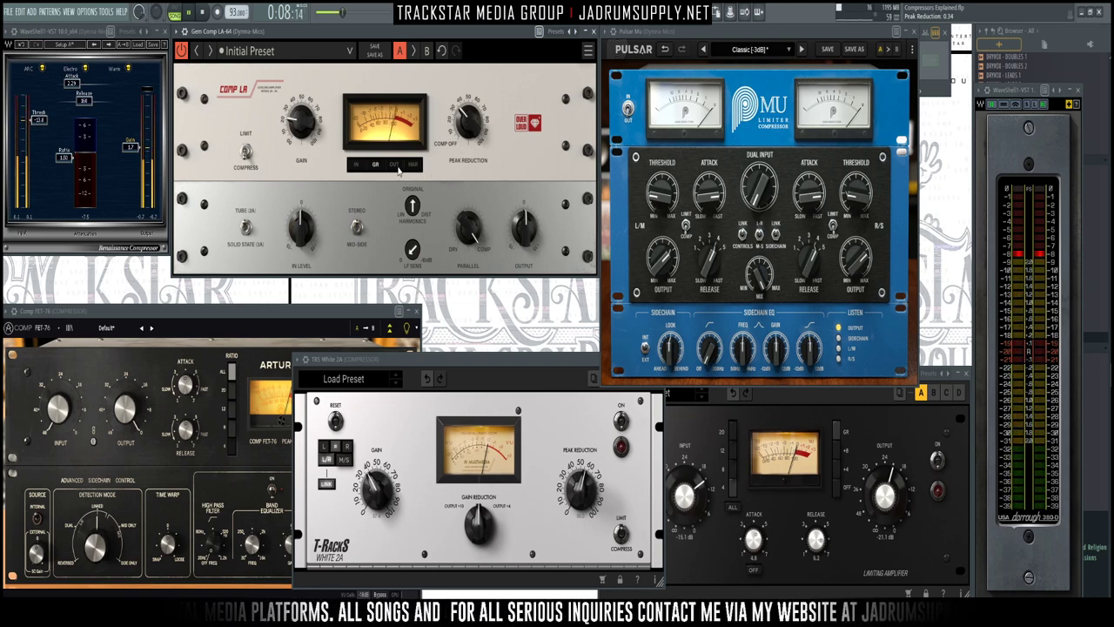
left_click(410, 165)
left_click(376, 165)
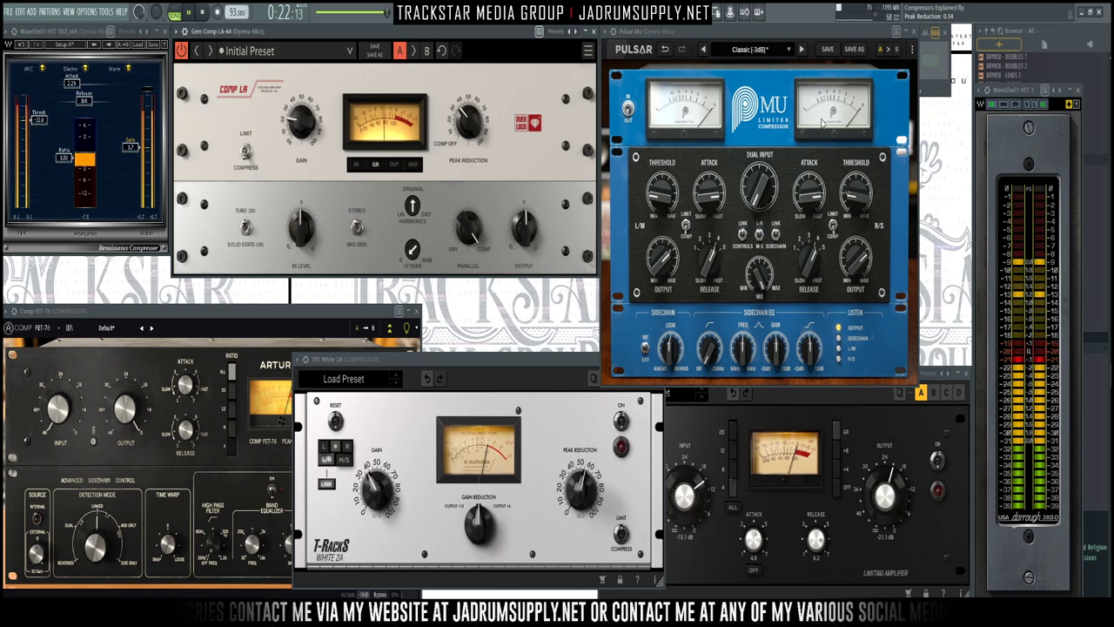
key("space")
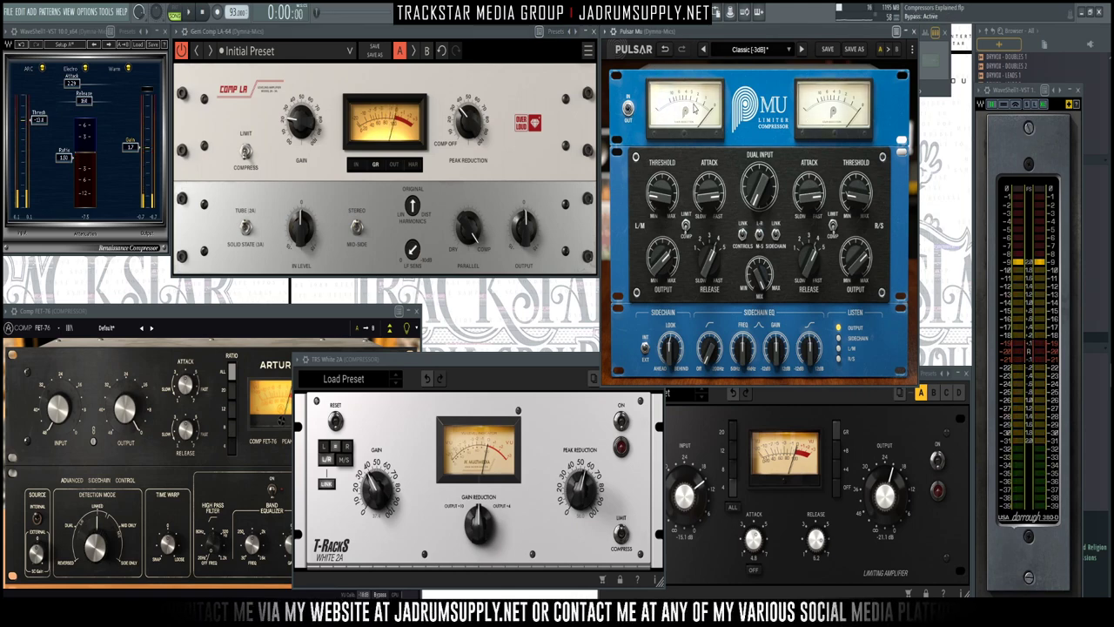
Step: Enable Pulsar Mu and, while the vocal plays, adjust its threshold and set its attack to 10.0
key("space")
mouse_move(650, 198)
left_click_drag(651, 198, 654, 190)
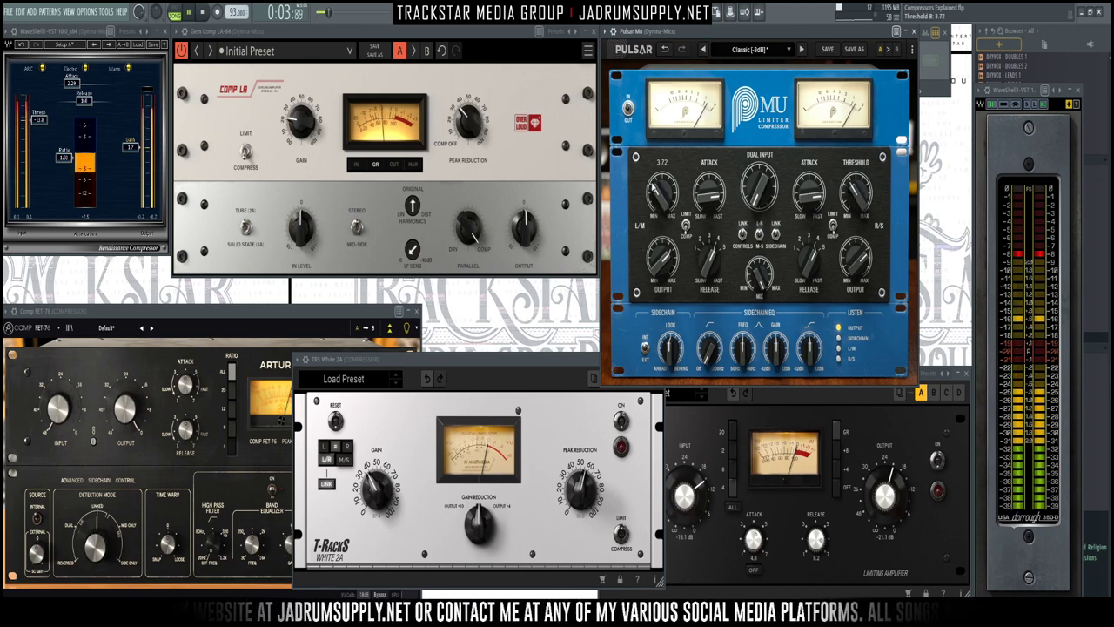
left_click_drag(654, 188, 709, 180)
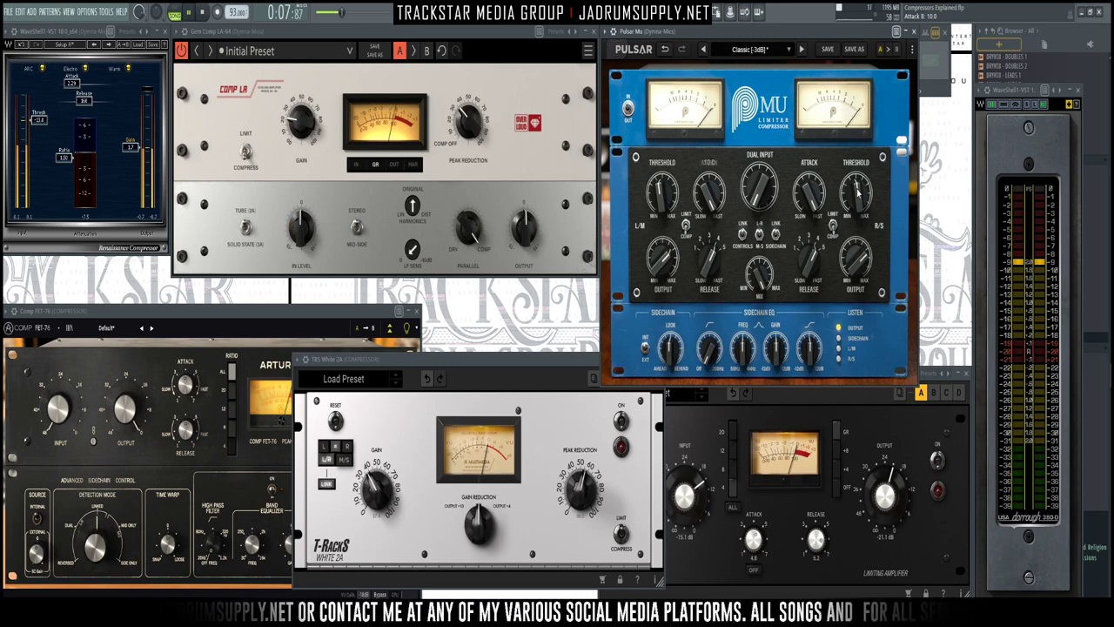
Step: Readjust Pulsar Mu's threshold to 0.00 and set its release to 5.00 while auditioning the vocal
left_click_drag(857, 200, 859, 197)
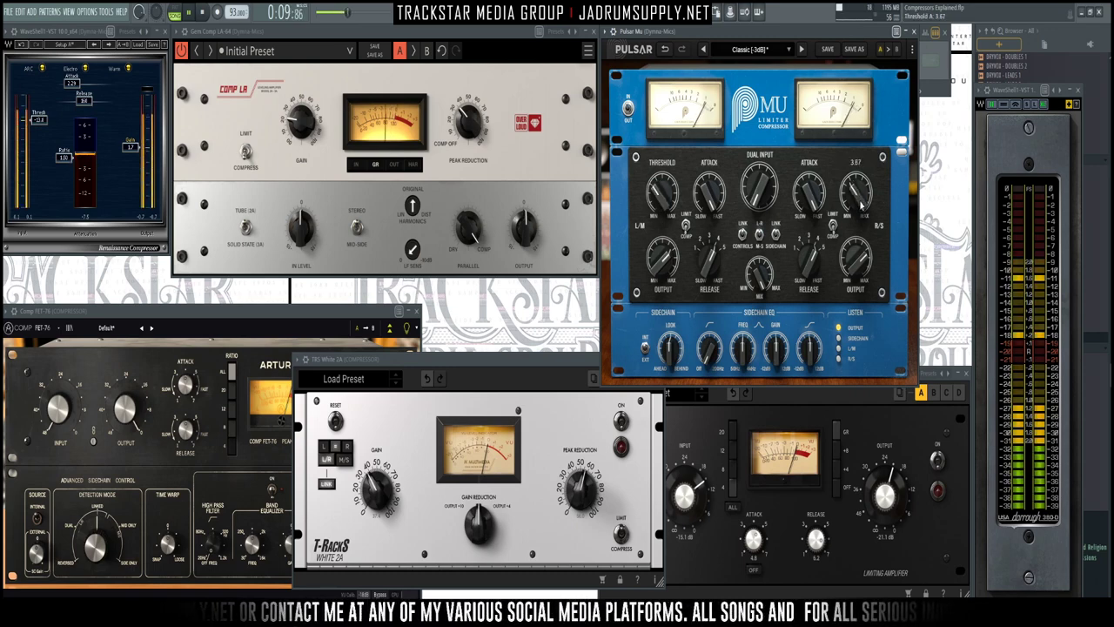
left_click_drag(861, 200, 867, 229)
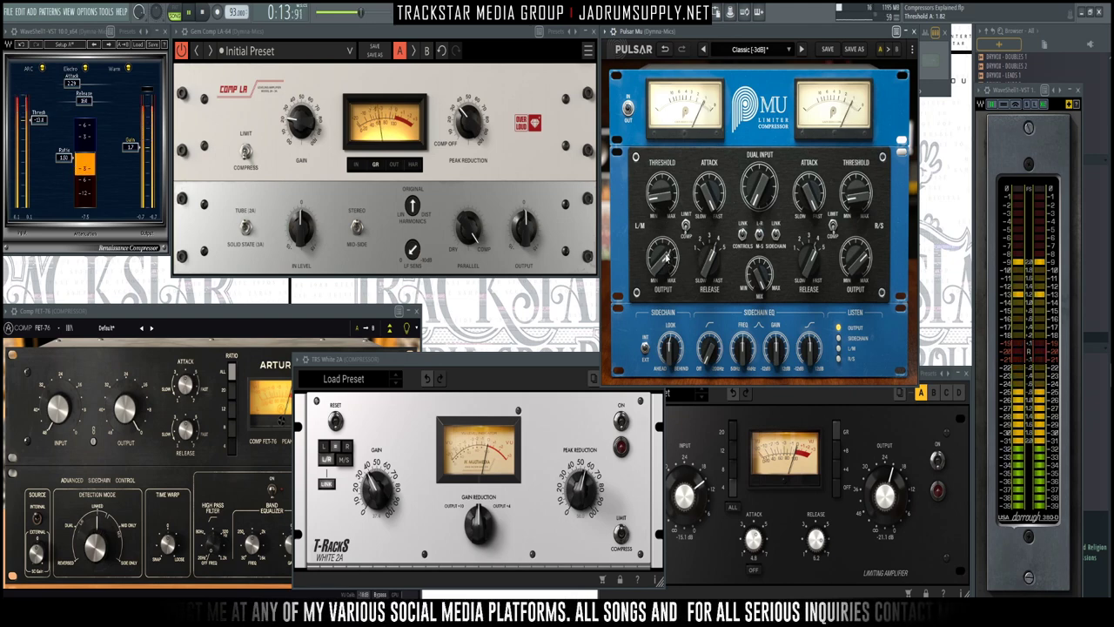
left_click_drag(707, 254, 712, 265)
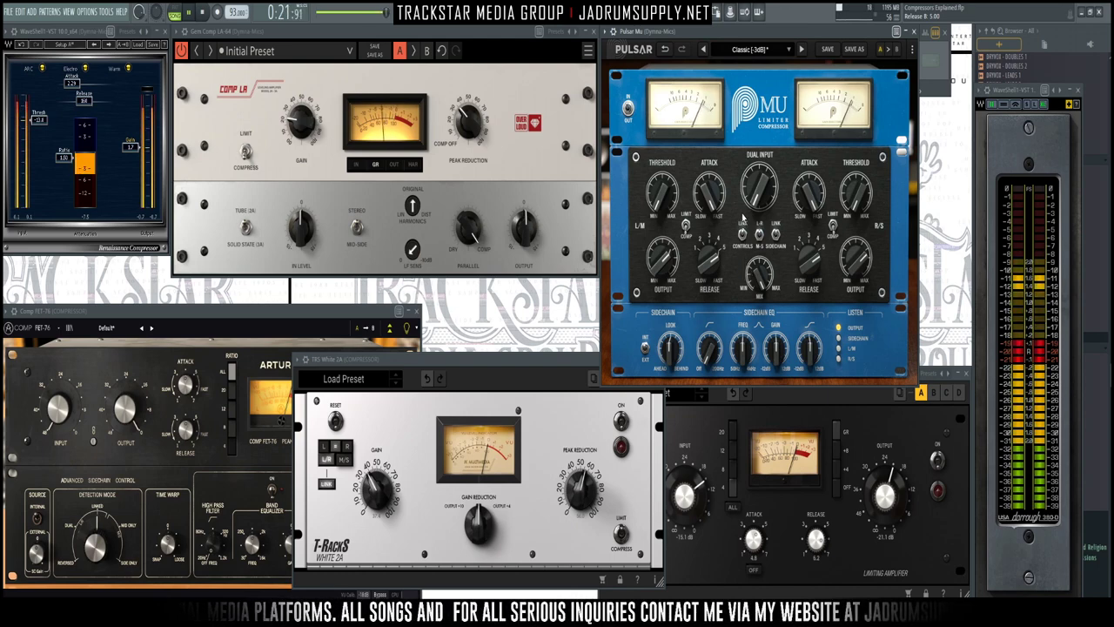
key("space")
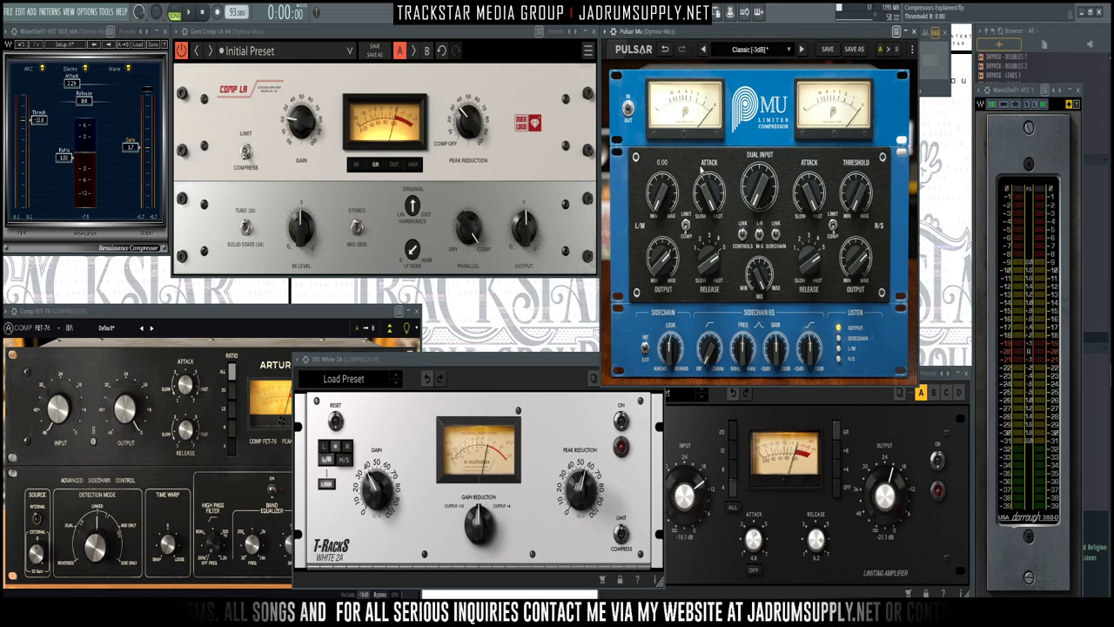
left_click_drag(654, 174, 747, 198)
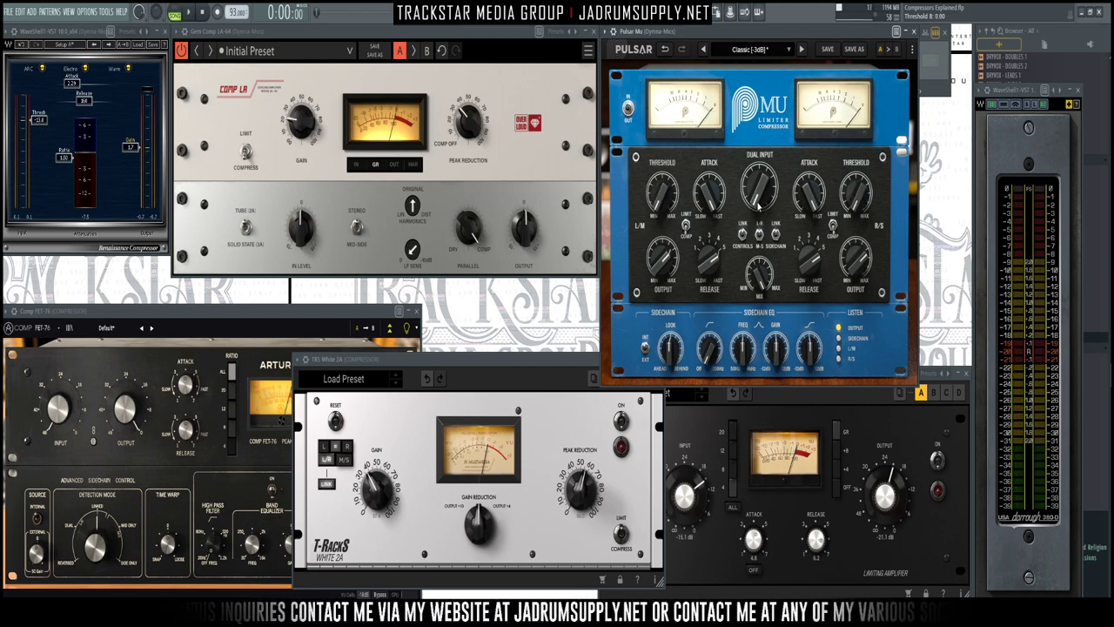
Step: Adjust Pulsar Mu's dual input to 0.00 dB while the vocal plays, and stop playback
mouse_move(759, 204)
left_mouse_down()
mouse_move(751, 185)
mouse_move(755, 196)
left_mouse_up()
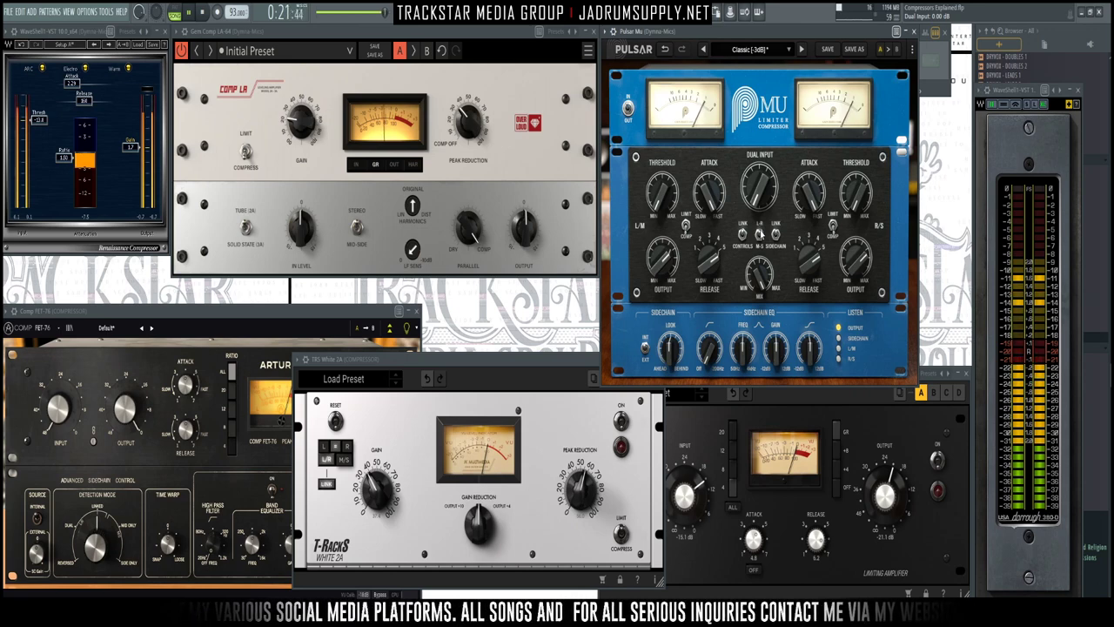
key("space")
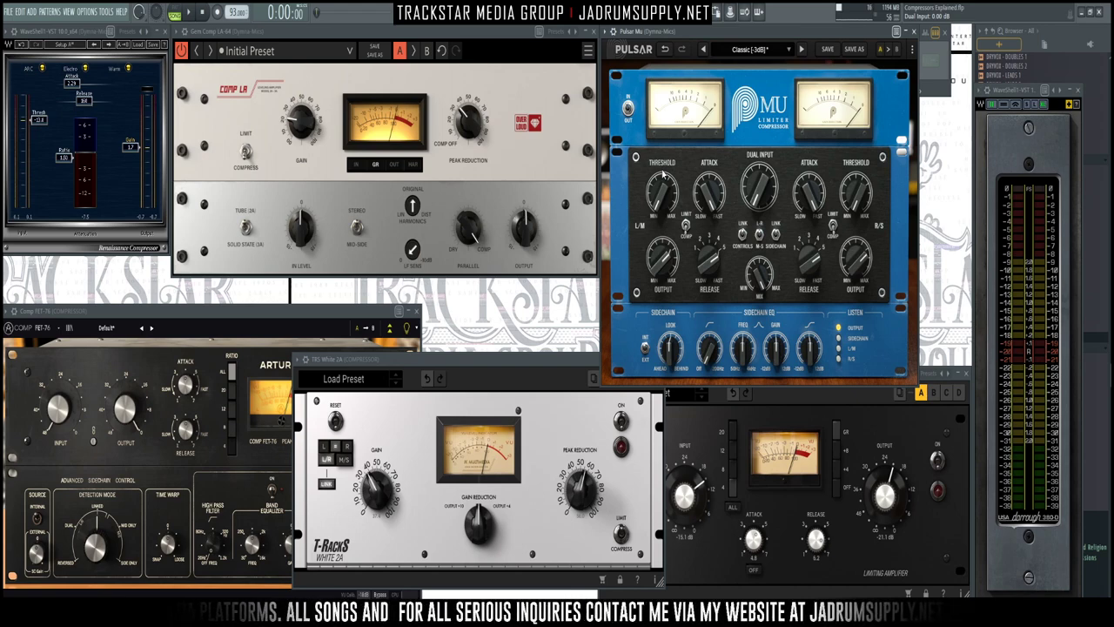
Step: Bring Comp FET-76 forward, set its input gain to -30.6 dB while auditioning the vocal, and move it back beneath the other plugins
left_click_drag(300, 314, 608, 216)
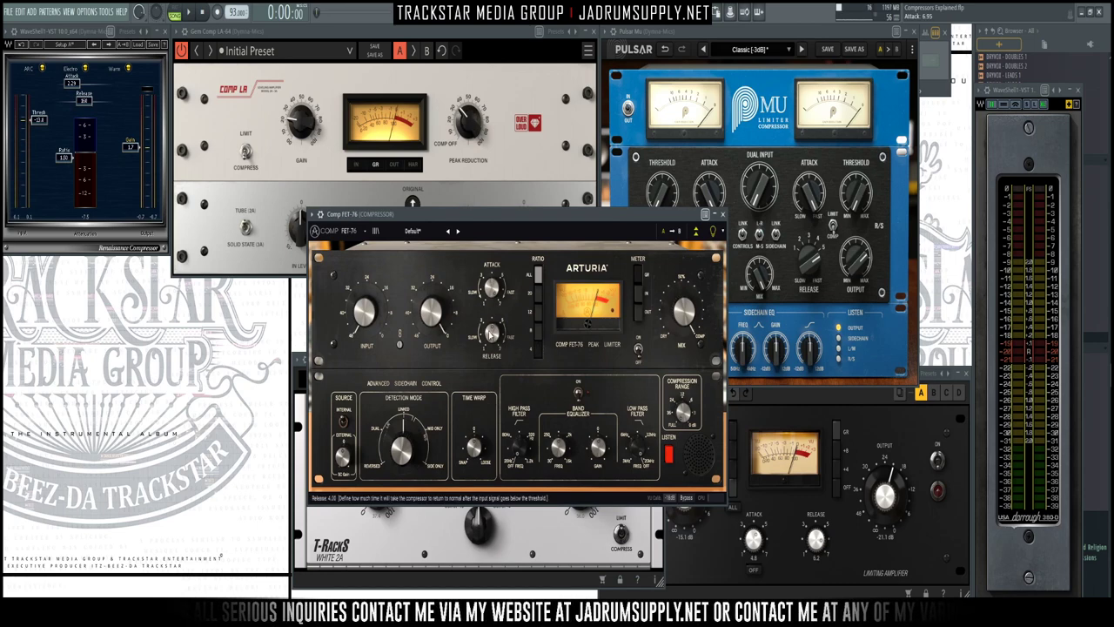
key("space")
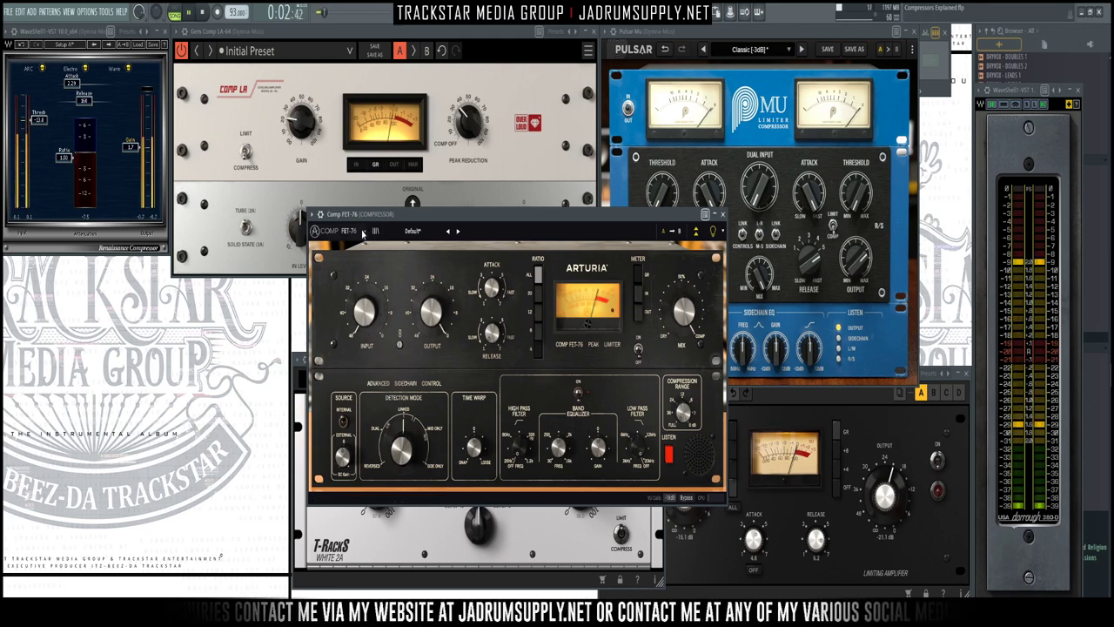
key("space")
key("space")
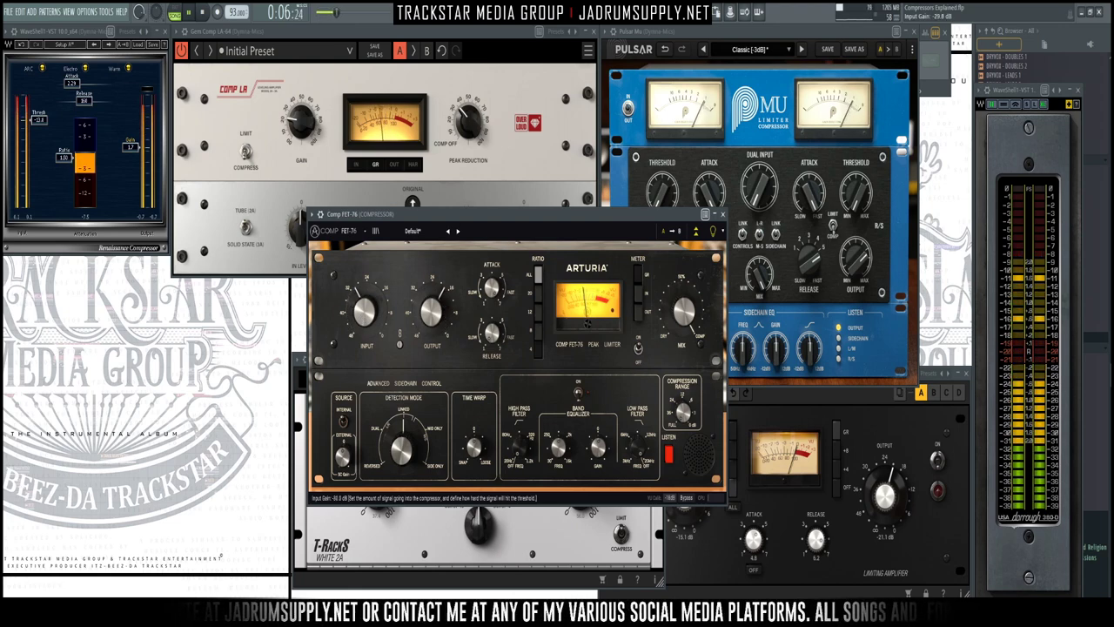
key("space")
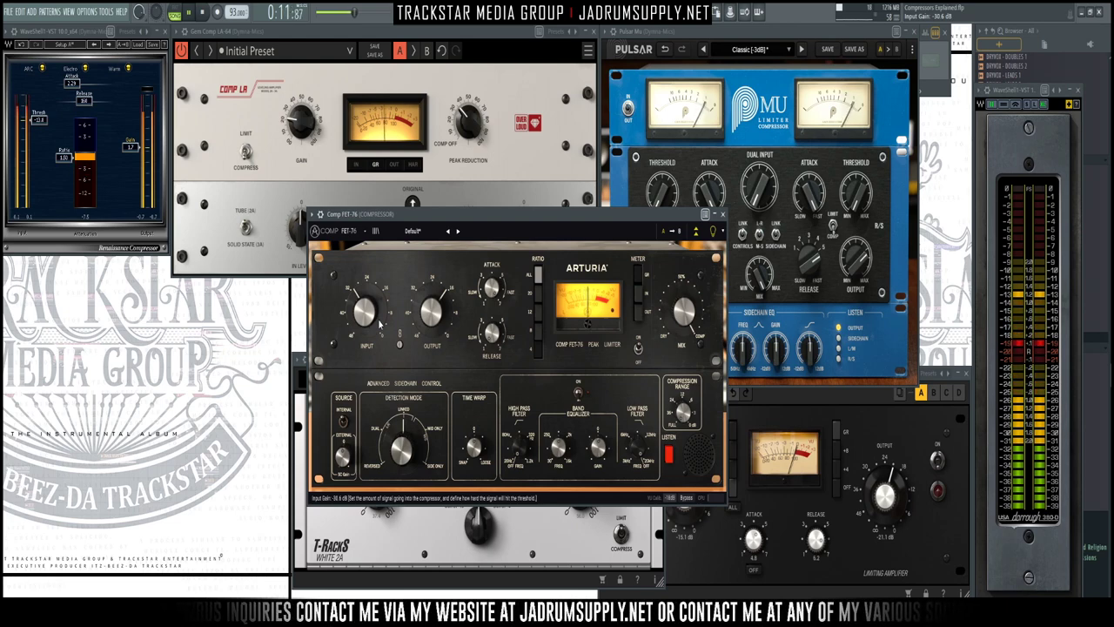
left_click_drag(550, 220, 401, 233)
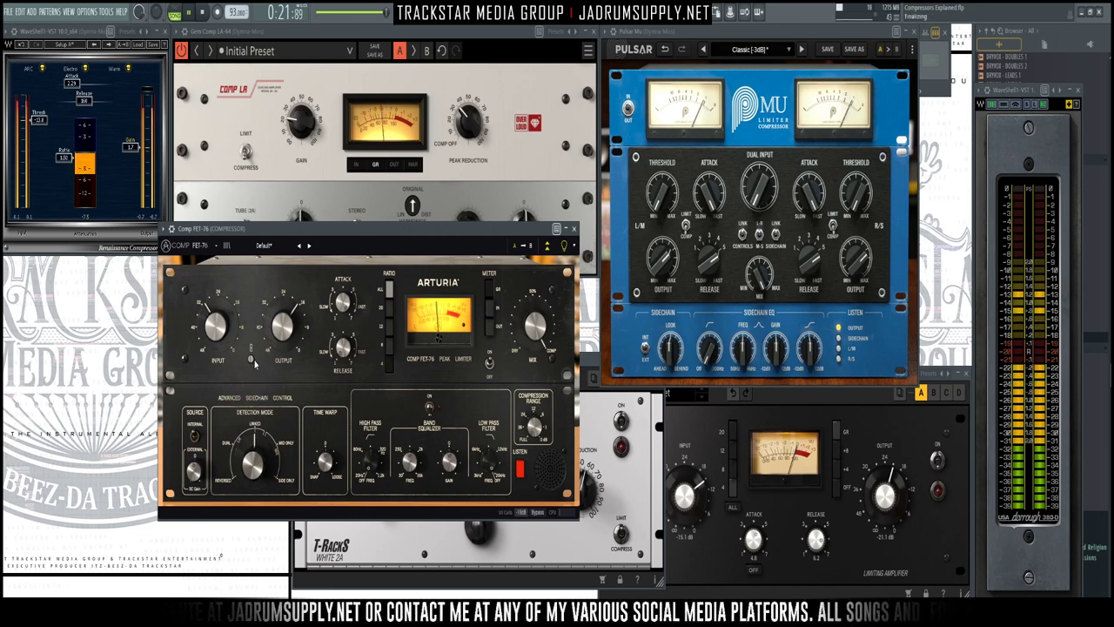
left_click_drag(263, 229, 104, 315)
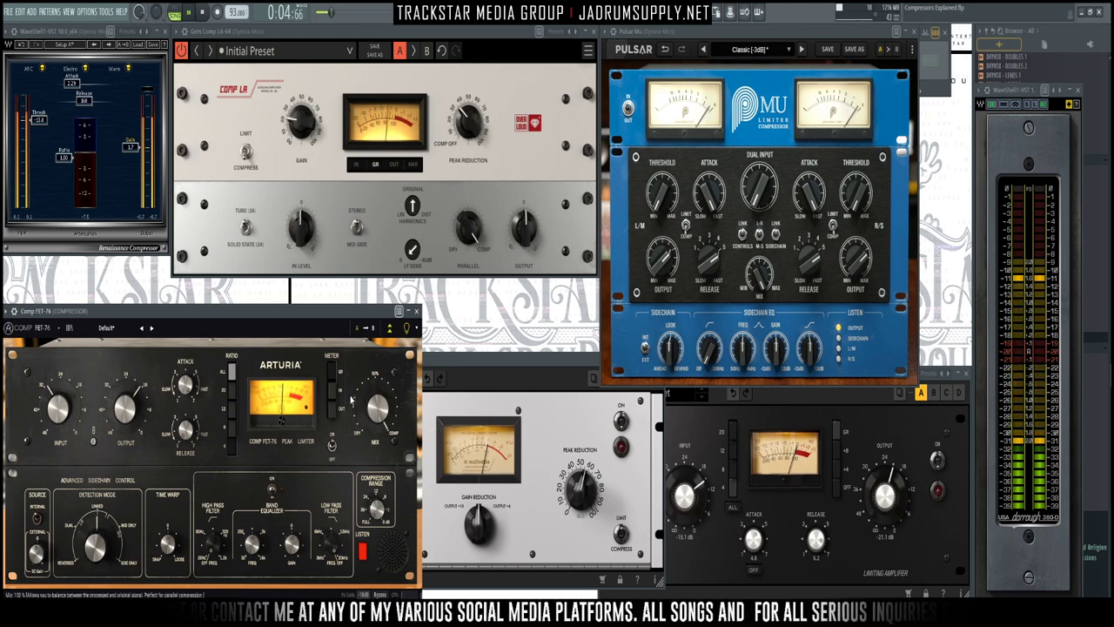
Step: Bring TR5 White 2A forward, switch it on, and set its peak reduction to 33.2 dB while the vocal plays
left_click_drag(505, 374, 638, 385)
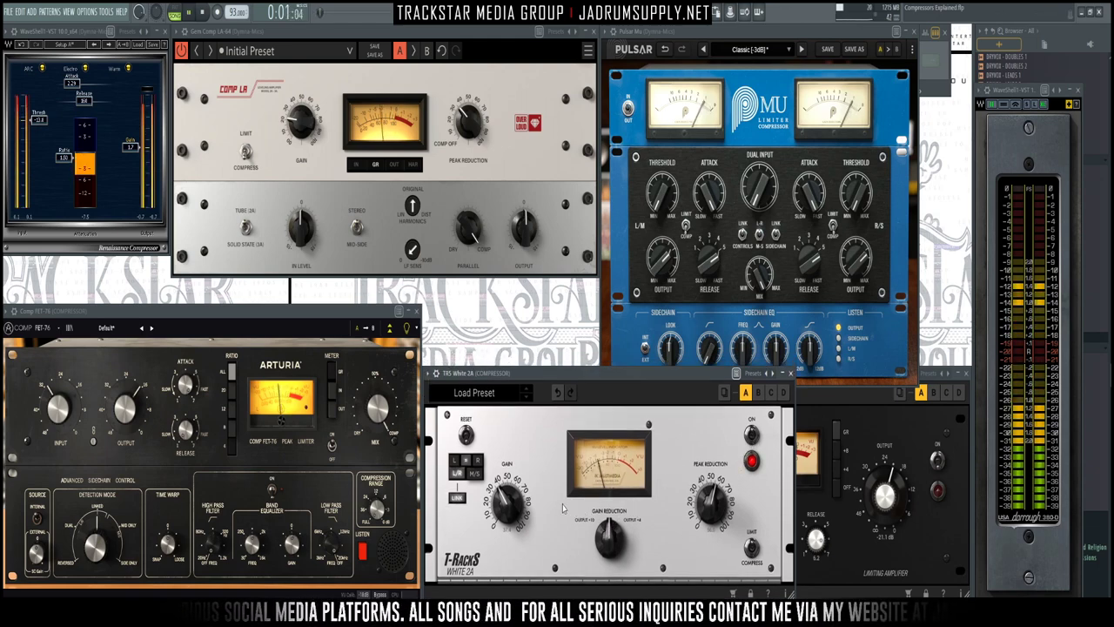
left_click_drag(714, 512, 721, 541)
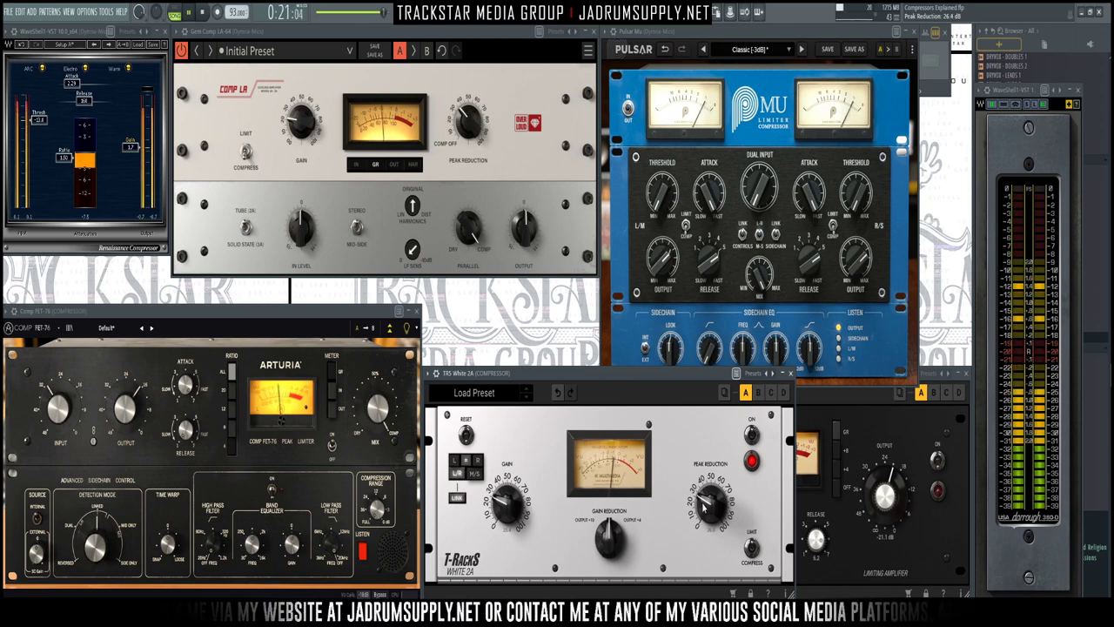
left_click_drag(705, 502, 707, 498)
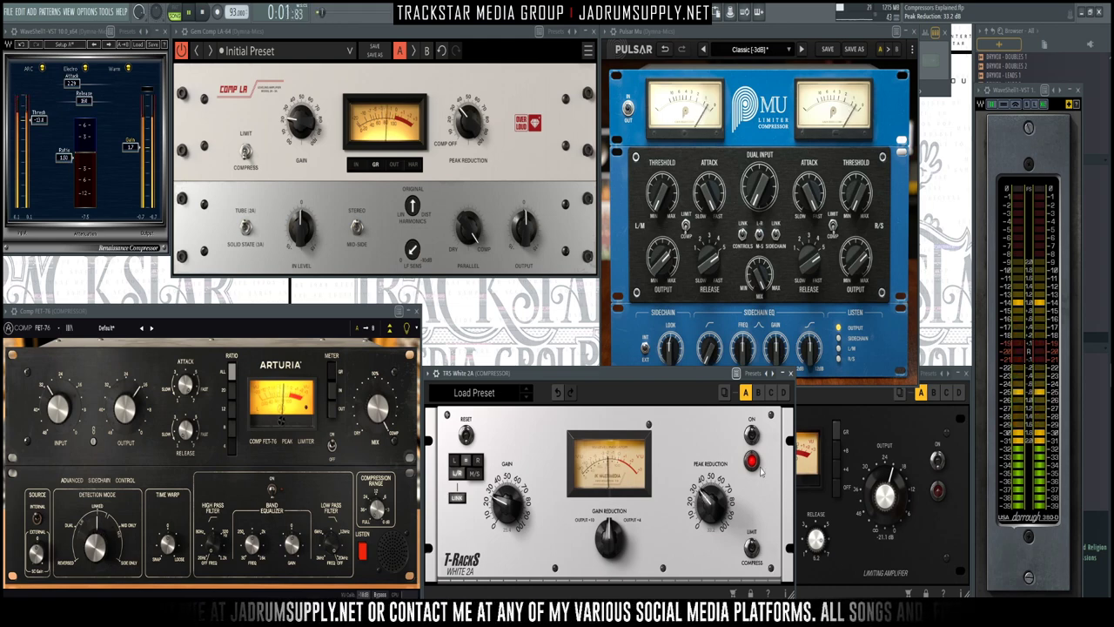
Step: Bring TR5 Black 76 forward, set attack 7.0 and release 3.5, and adjust input gain to -23.0 dB and output gain to -24.2 dB
left_click(862, 397)
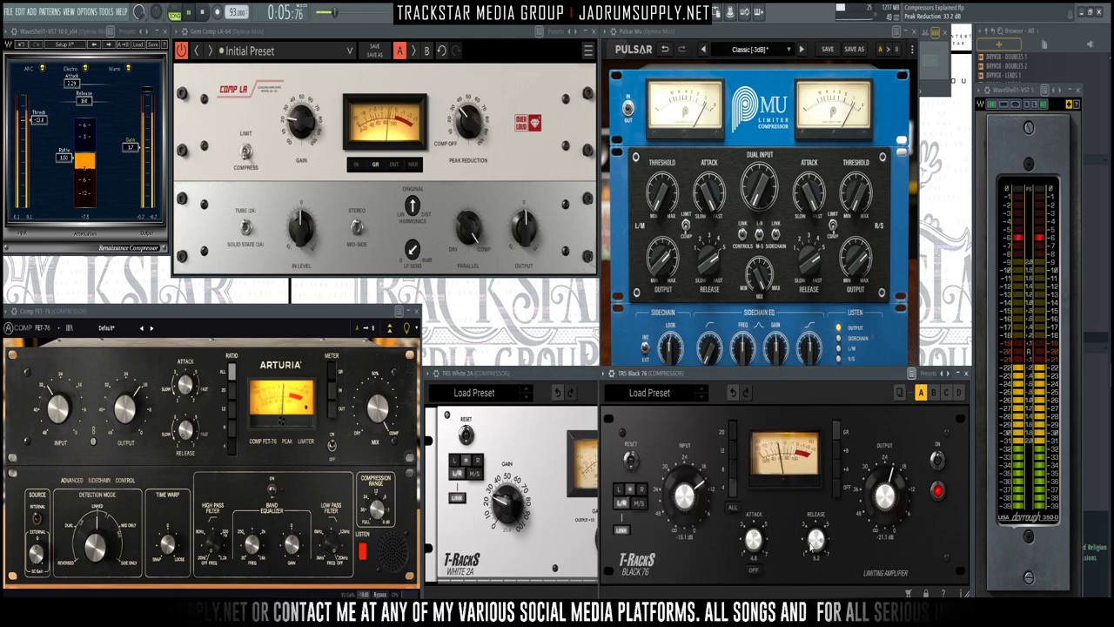
key("space")
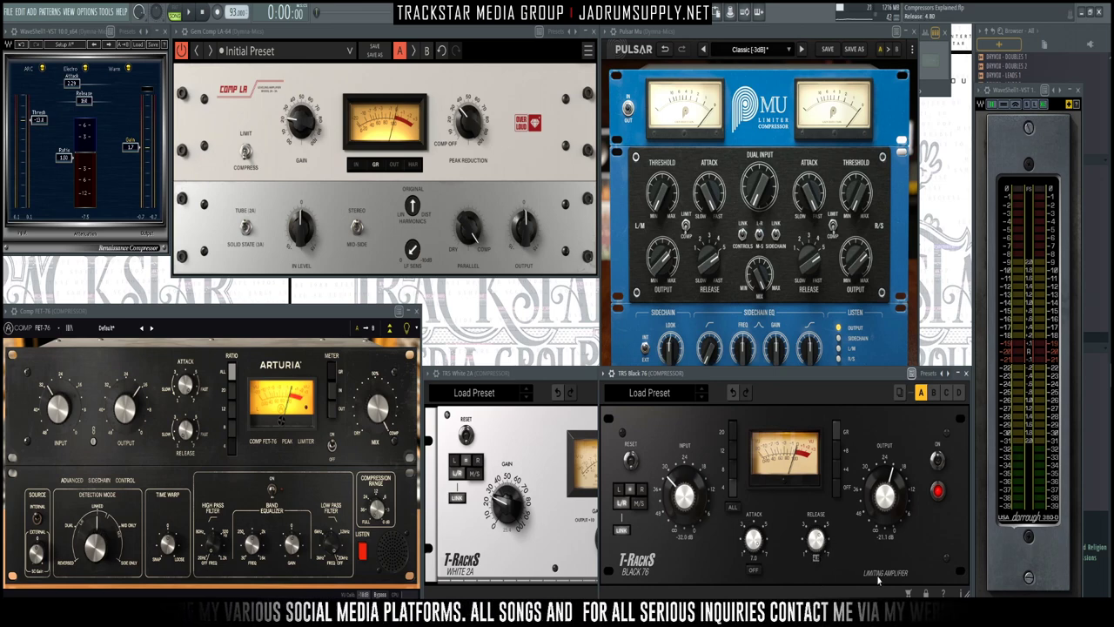
key("space")
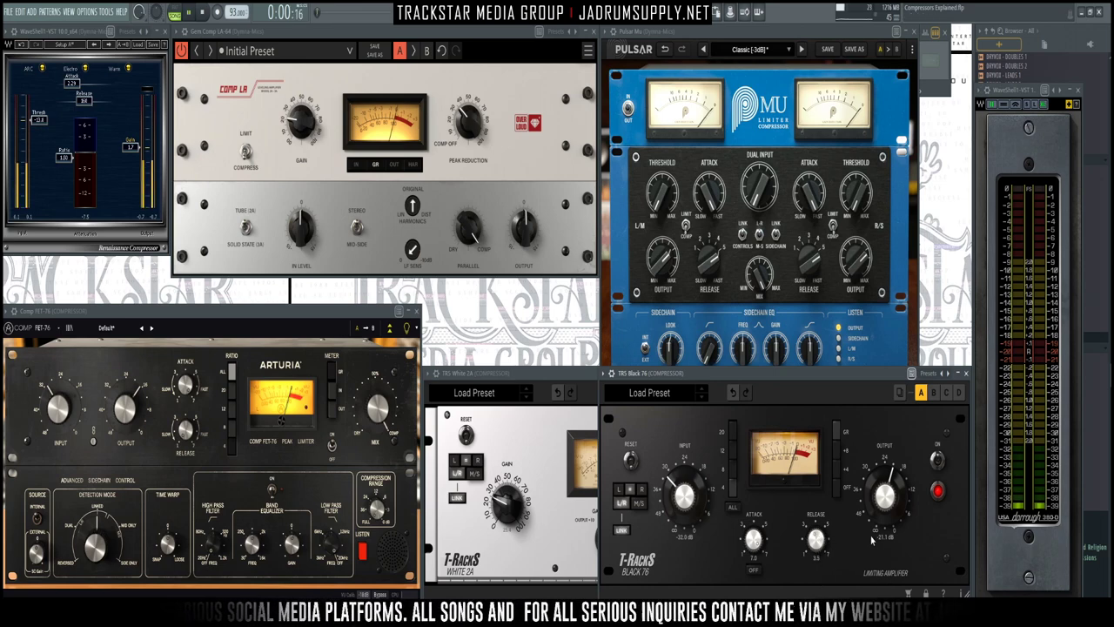
left_click_drag(883, 490, 884, 497)
left_click_drag(684, 489, 683, 474)
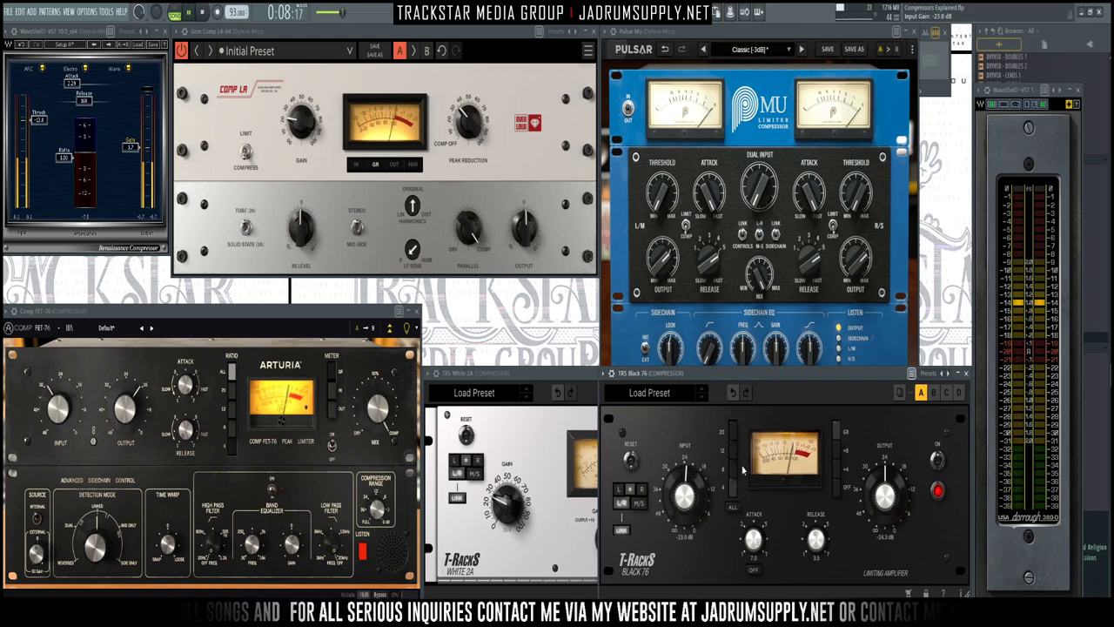
Step: Balance Black 76's levels against the playing vocal, ending at an input gain of -24.4 dB and an output gain of -19.8 dB
left_click_drag(885, 501, 886, 494)
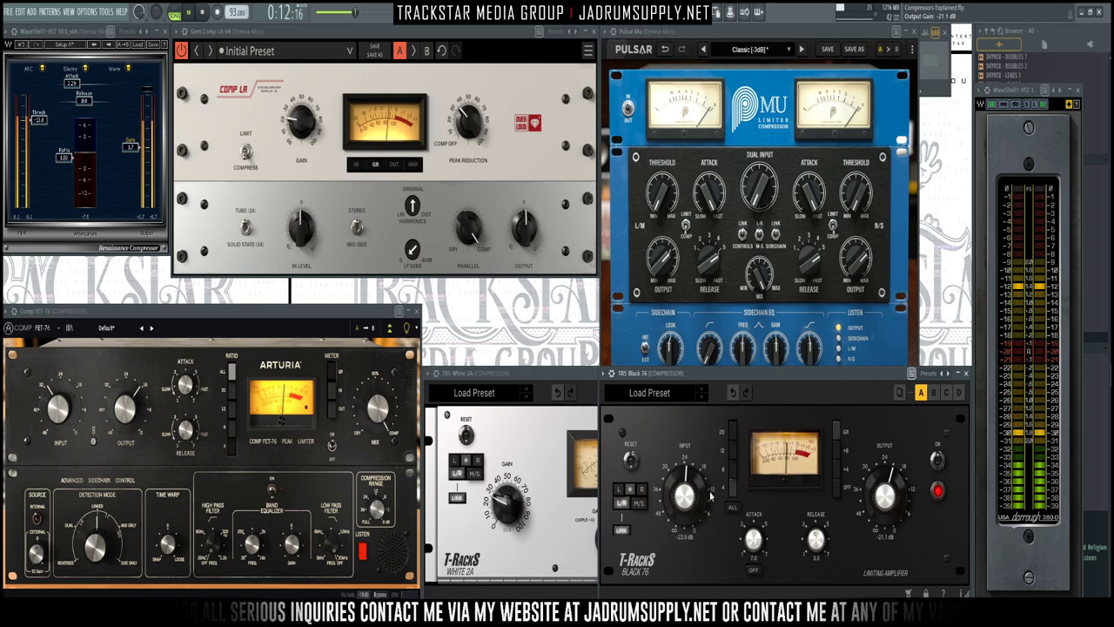
left_click_drag(693, 505, 693, 518)
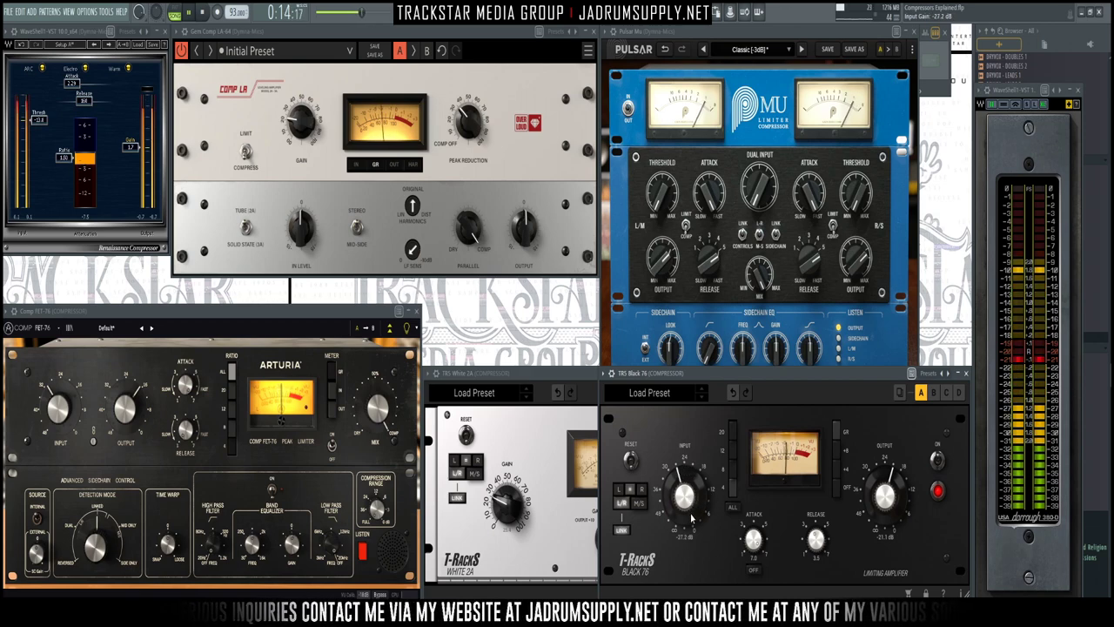
left_click_drag(895, 507, 896, 498)
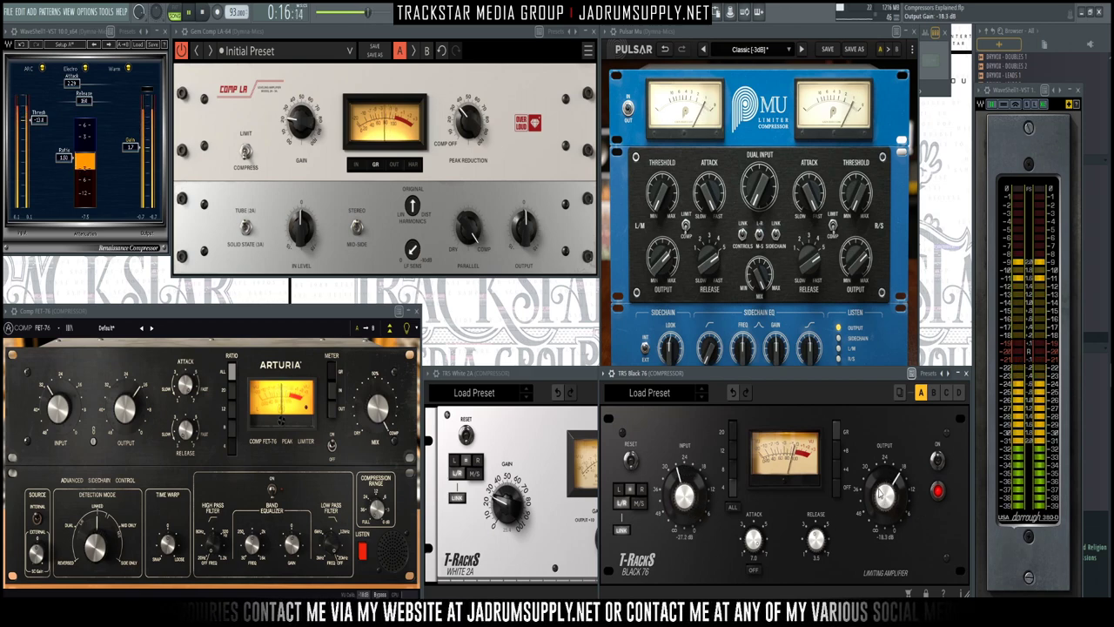
left_click_drag(688, 502, 691, 496)
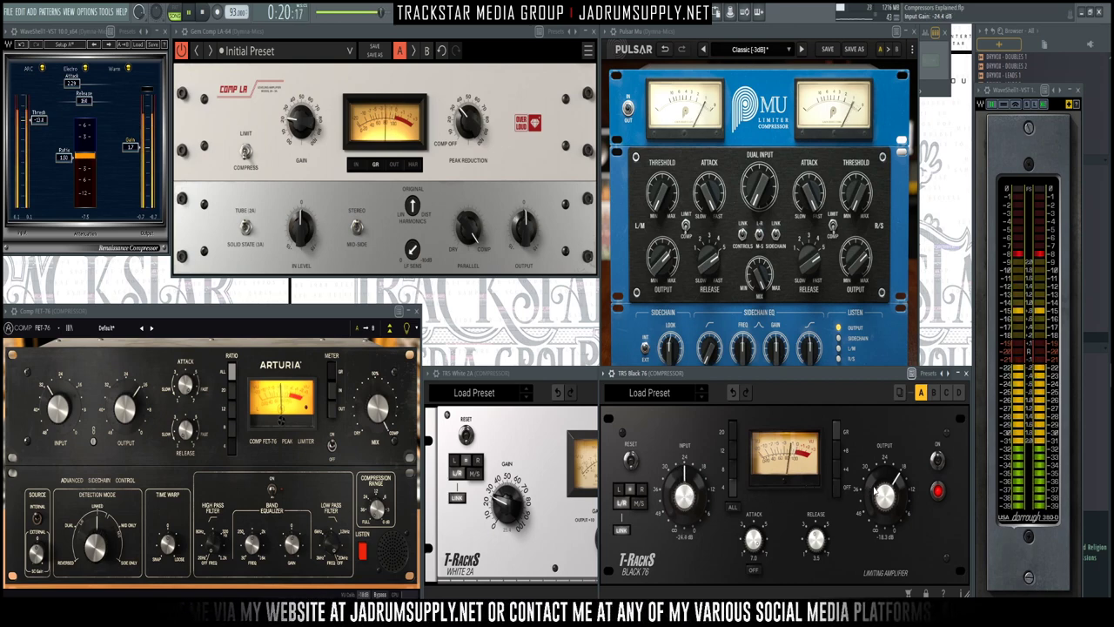
left_click_drag(886, 498, 884, 493)
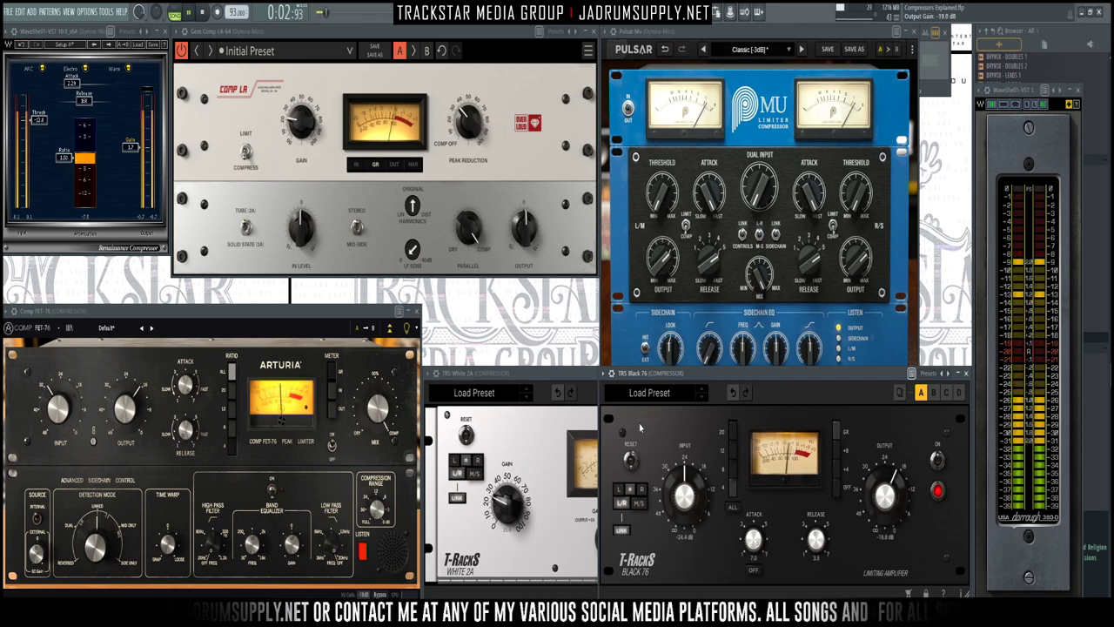
Step: Stop playback, open the playlist, and enlarge Track 1 so the DRY - LEADS 1 waveform can be examined
left_click_drag(558, 384, 462, 322)
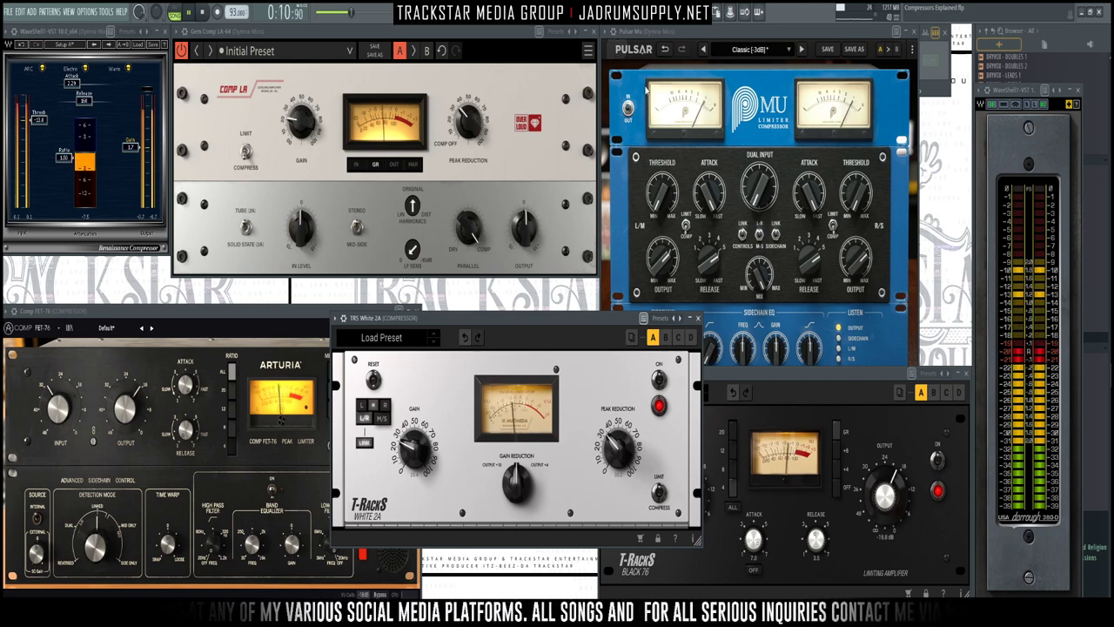
key("F9")
key("space")
key("F5")
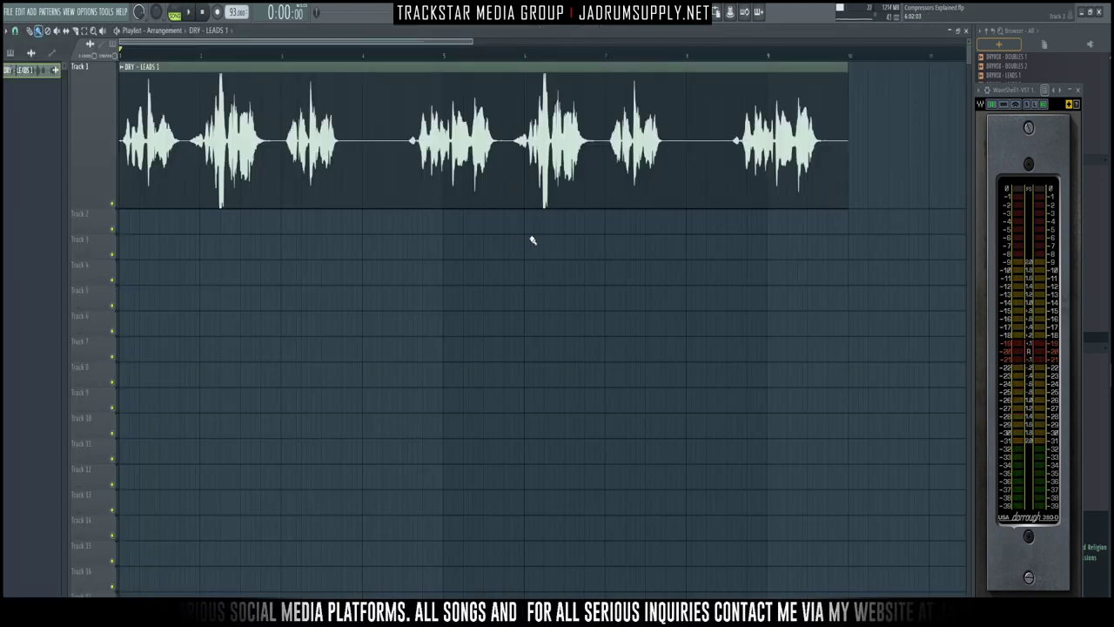
scroll(533, 240, "up", 3)
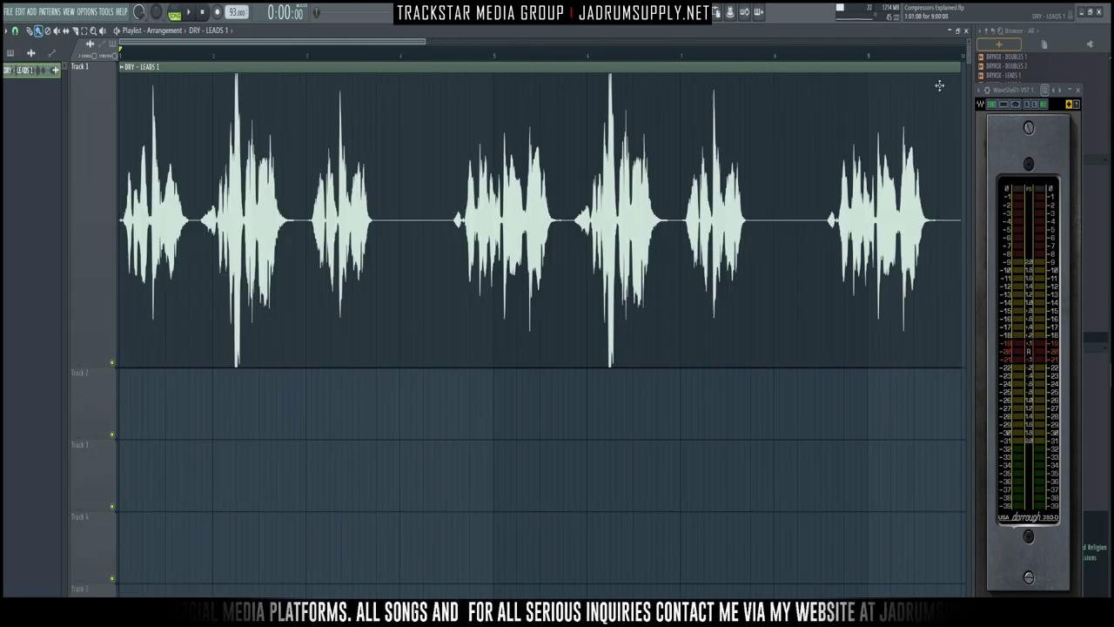
left_click_drag(966, 61, 965, 45)
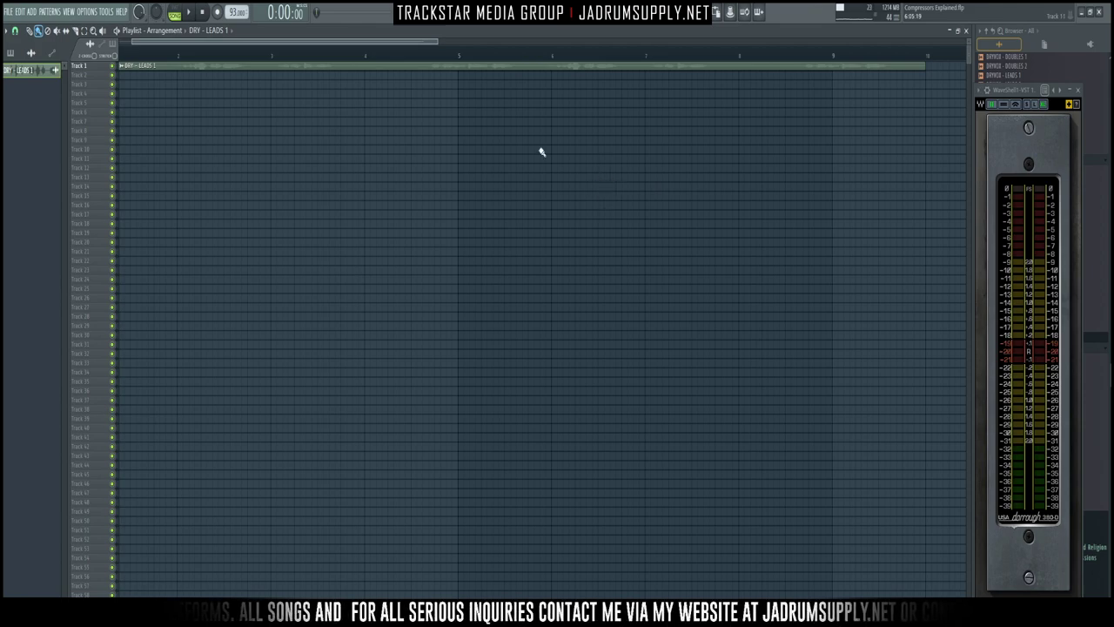
left_click_drag(966, 41, 407, 205)
left_click_drag(86, 407, 86, 609)
scroll(456, 397, "down", 1)
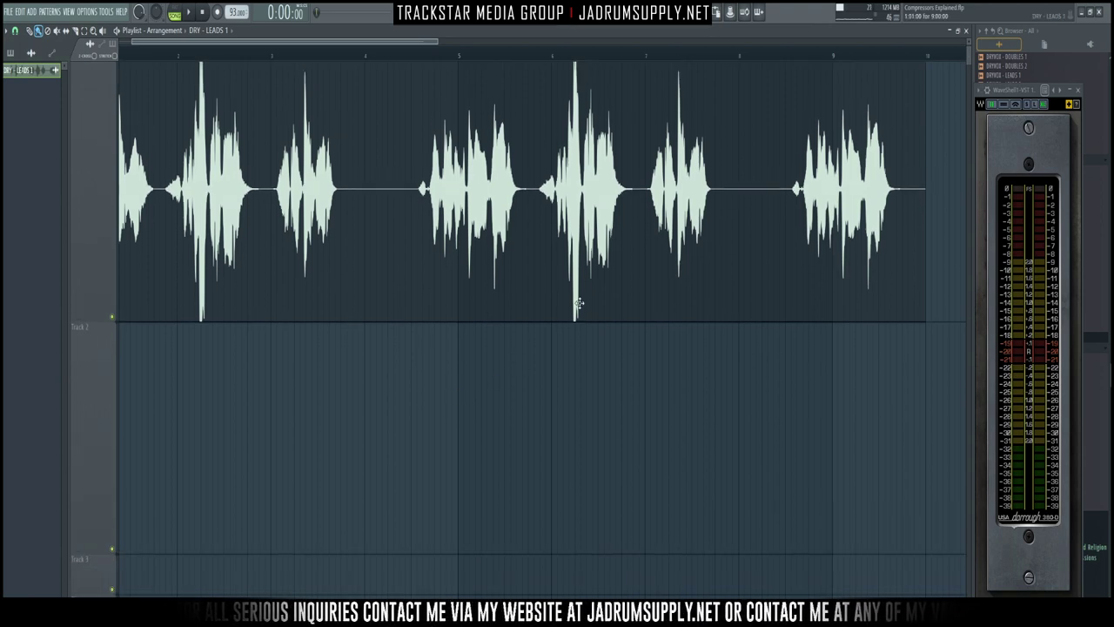
Step: Check the COMPRESSOR insert in the mixer, enable recording, and return to the playlist
key("F9")
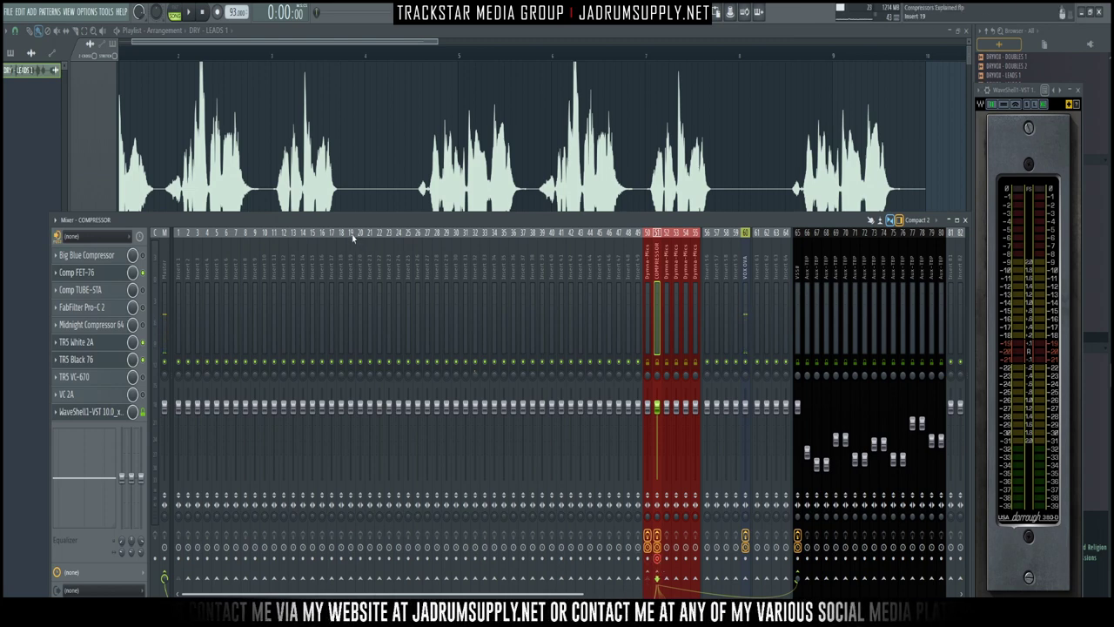
key("F9")
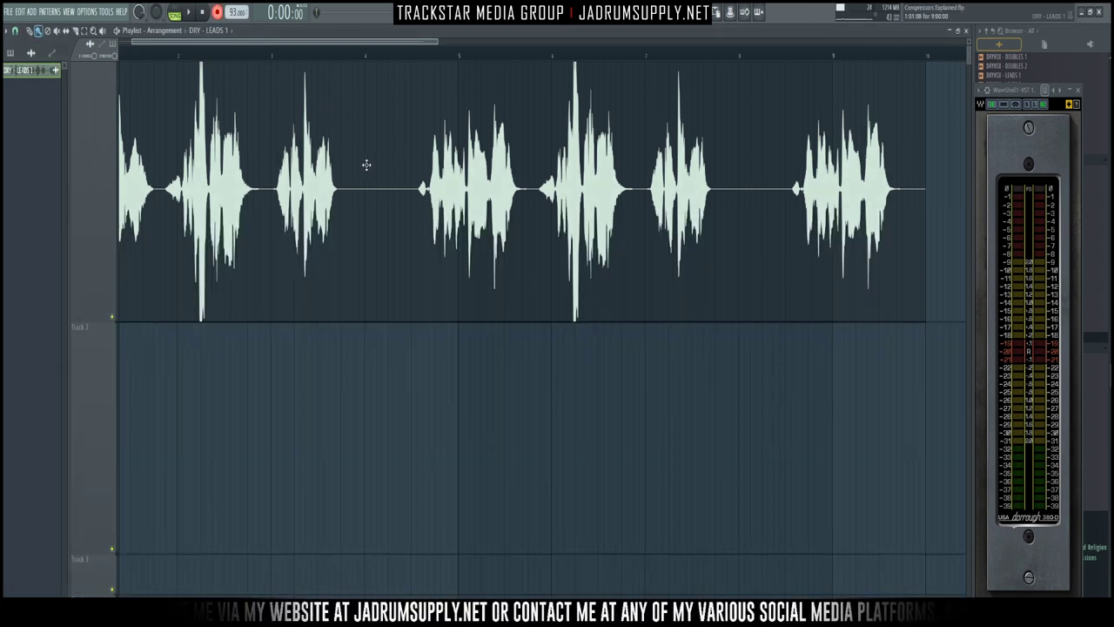
key("F9")
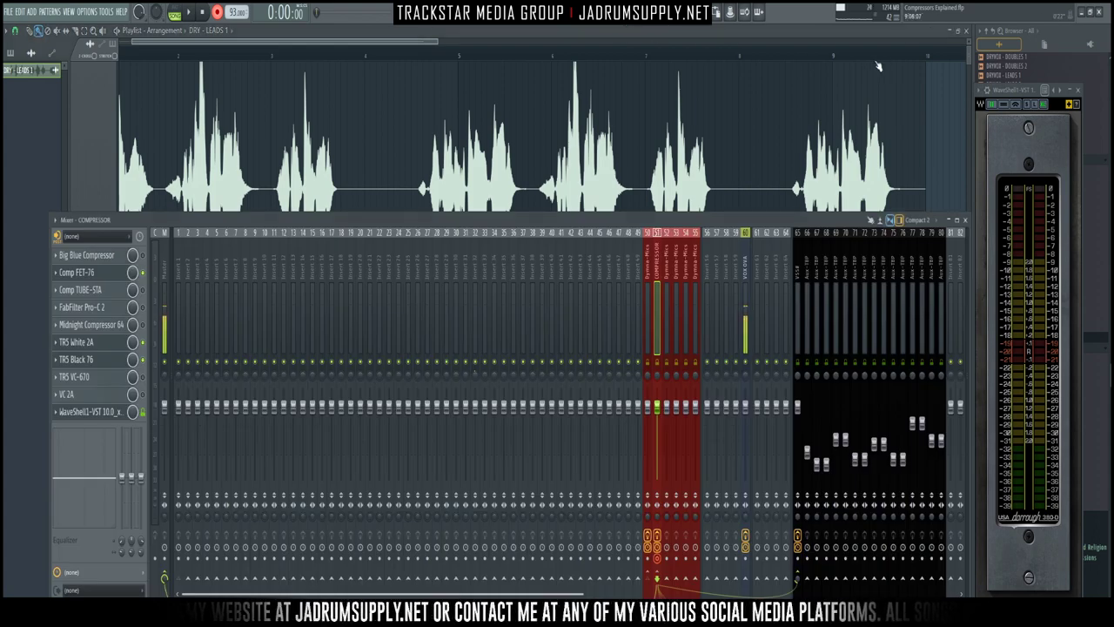
key("F9")
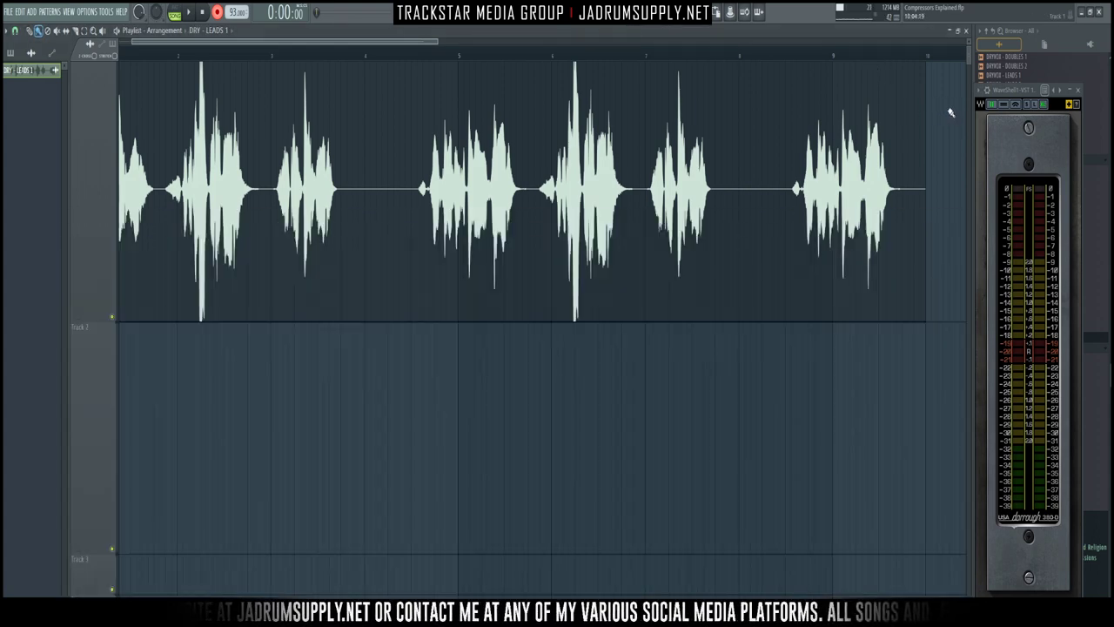
key("F9")
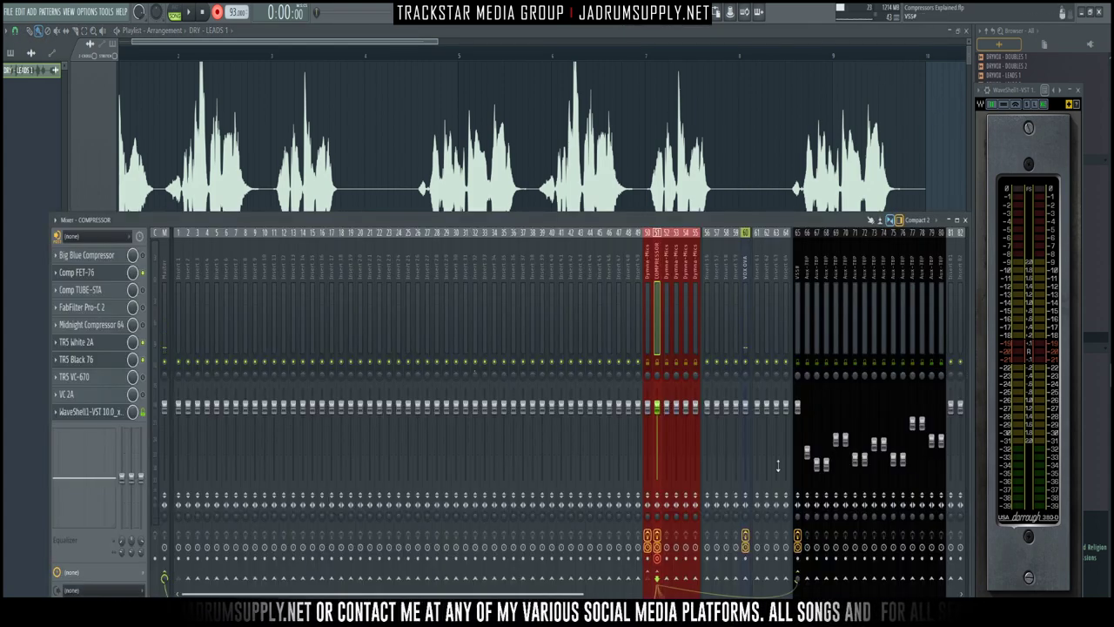
key("F9")
Step: Record the compressed vocal onto Track 2 below the dry clip, and stop after the last phrase
key("space")
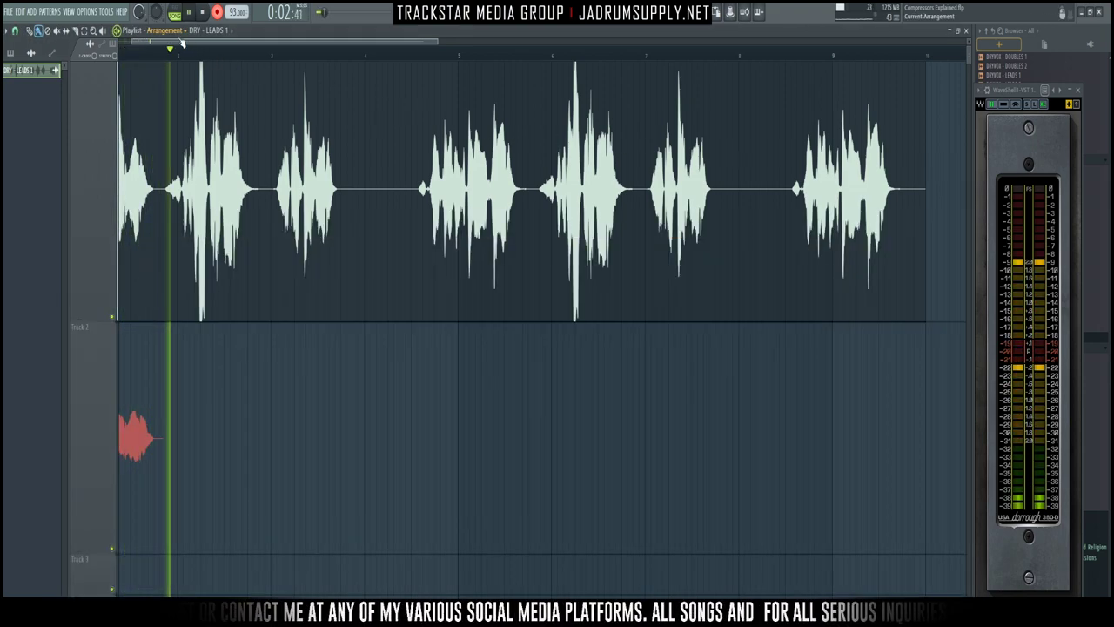
left_click_drag(175, 43, 162, 44)
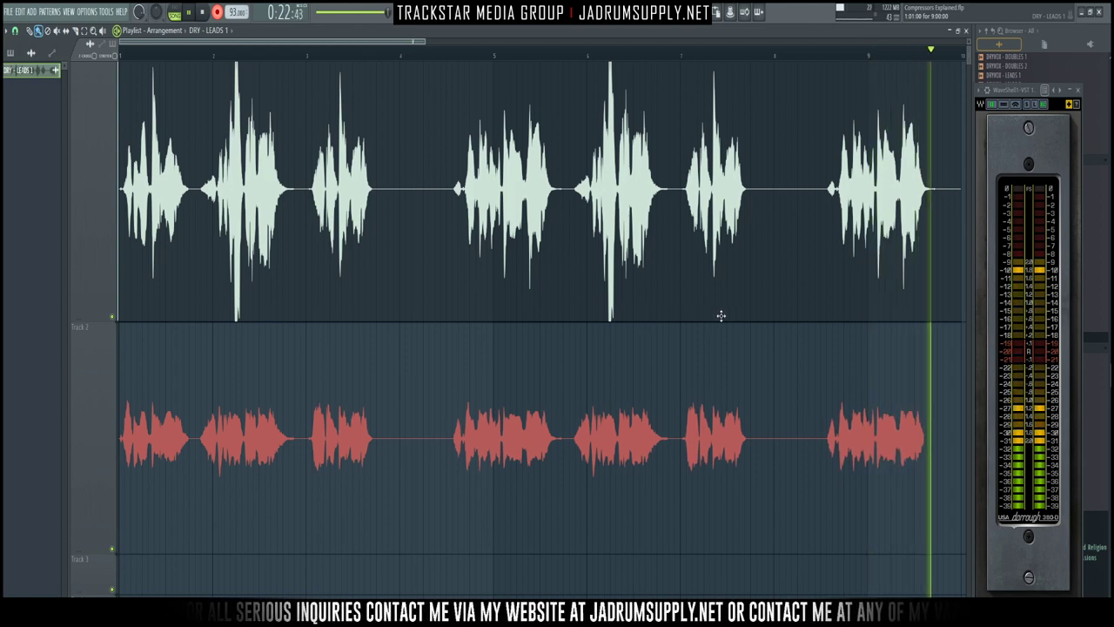
key("space")
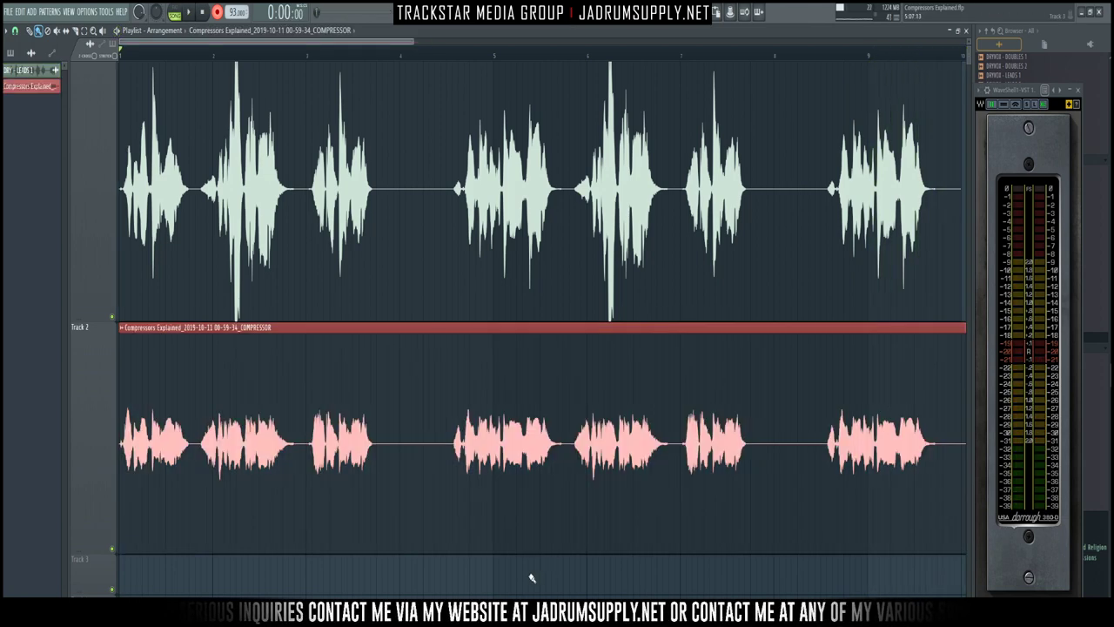
Step: Compare the dry clip with the recorded COMPRESSOR clip, in their sample settings and as whole waveforms in the playlist
double_click(479, 466)
double_click(493, 298)
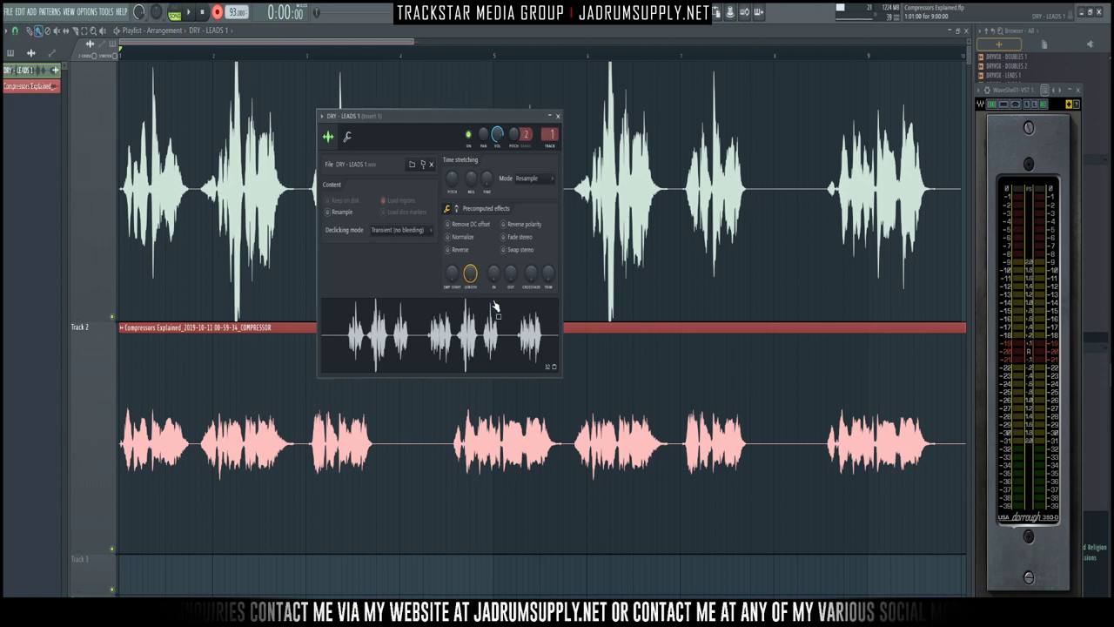
double_click(541, 395)
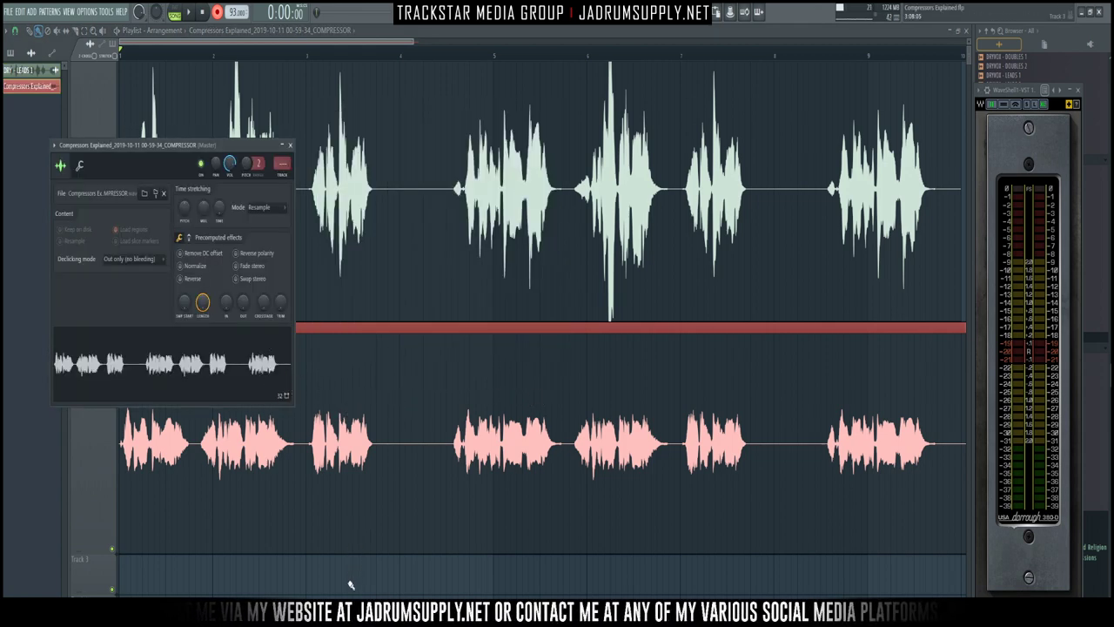
key("Escape")
scroll(336, 446, "down", 3)
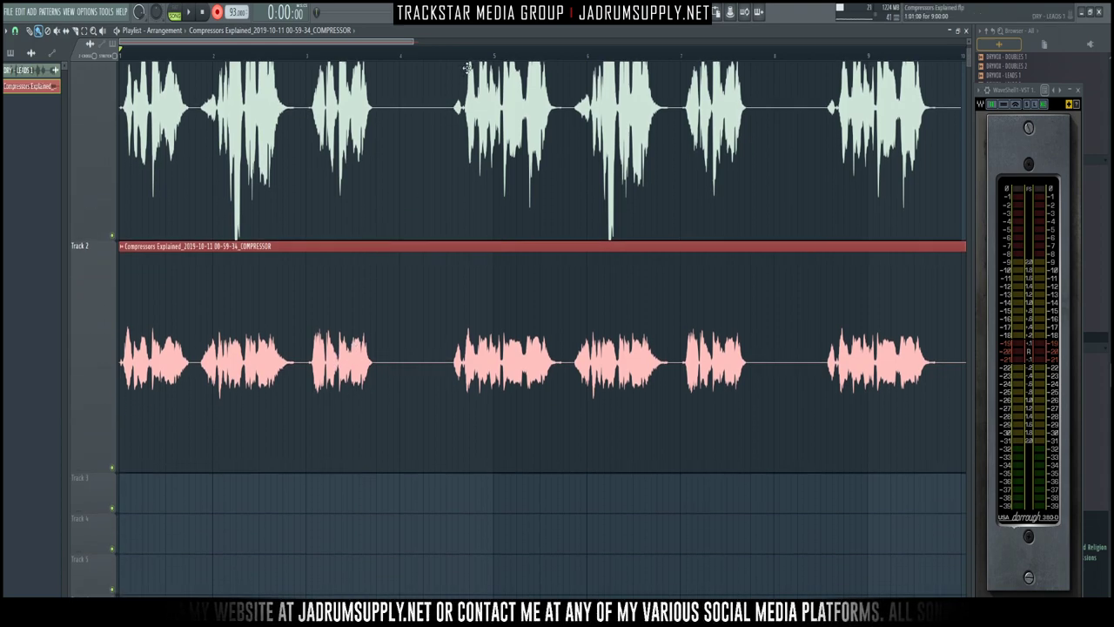
scroll(470, 68, "down", 3)
scroll(477, 55, "down", 3)
scroll(477, 56, "down", 2)
scroll(356, 290, "up", 3)
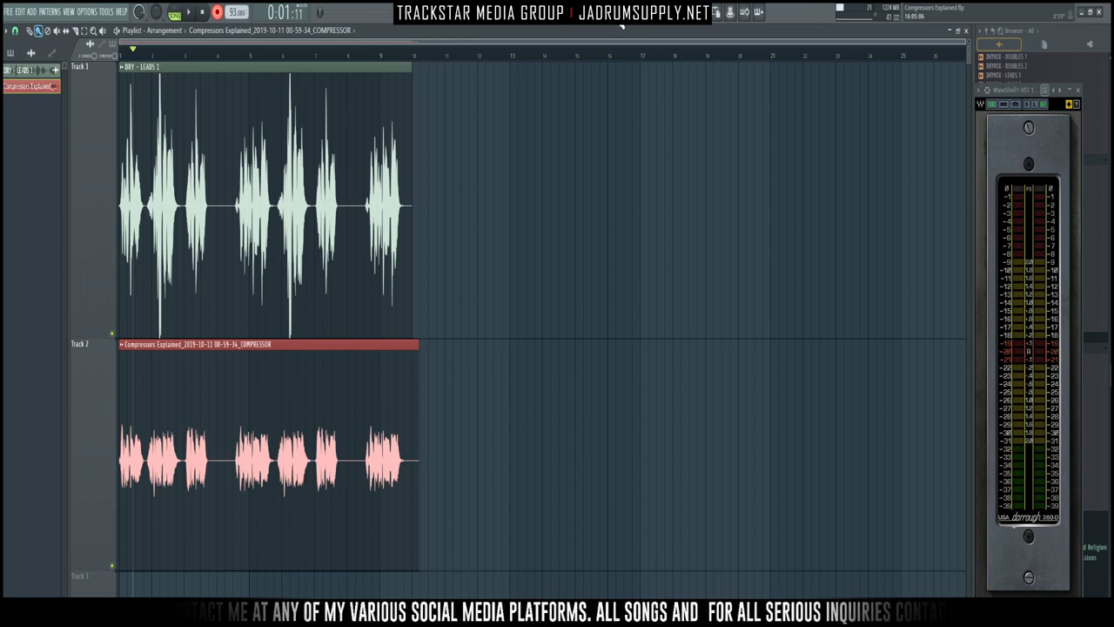
Step: Bring up the mixer and show the COMPRESSOR insert's Midnight Compressor 64, FabFilter Pro-C 2, Comp TUBE-STA, TR5 VC-670 and VC 2A plugins
left_click(729, 13)
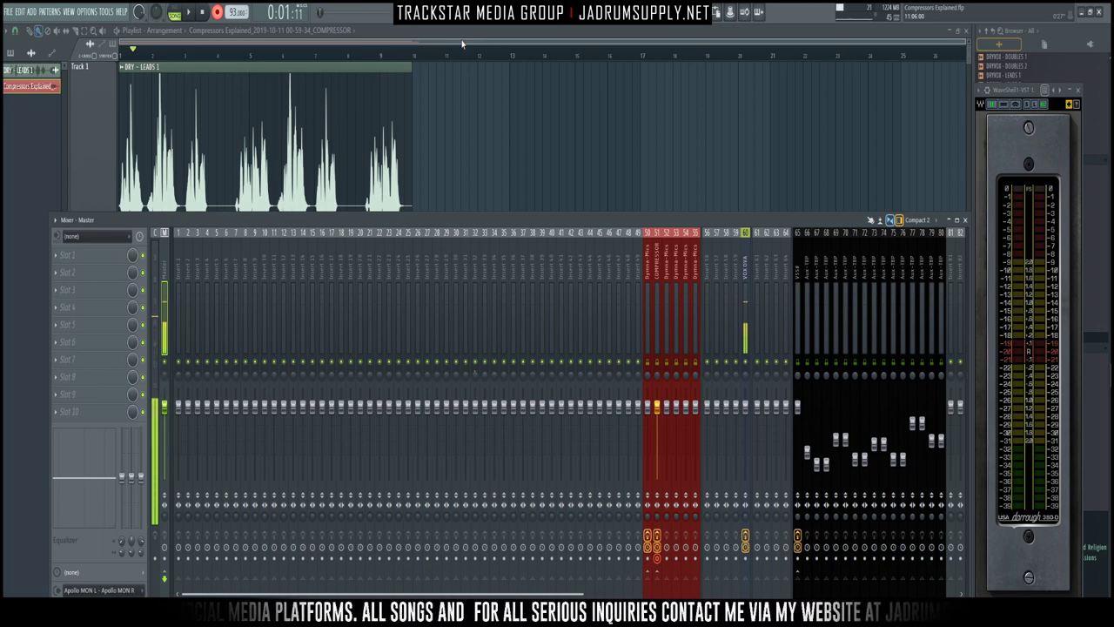
left_click(964, 219)
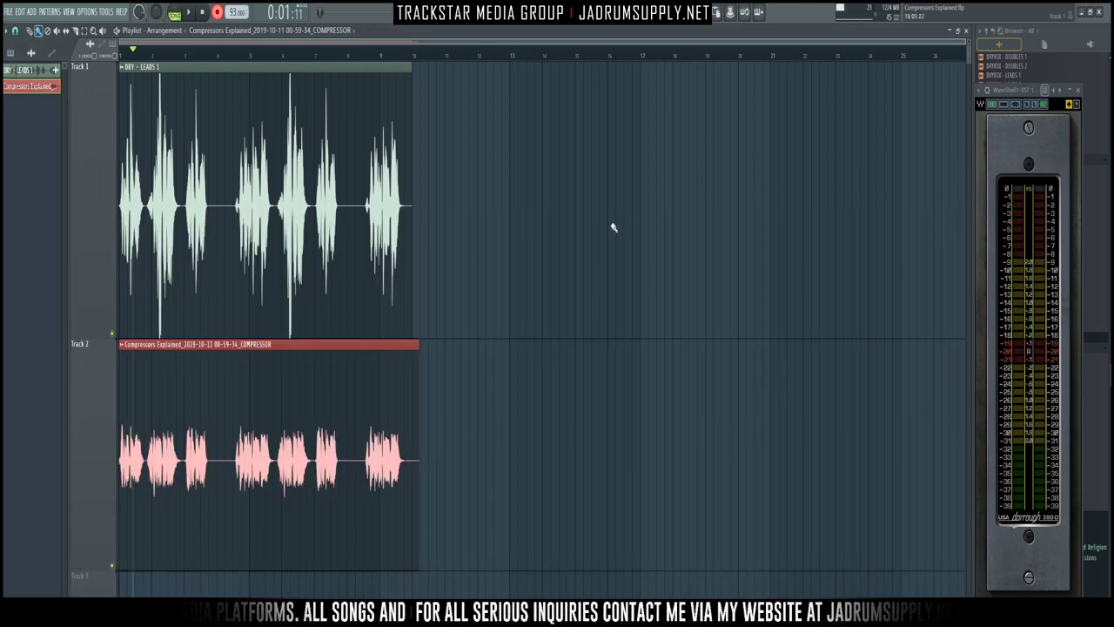
key("F9")
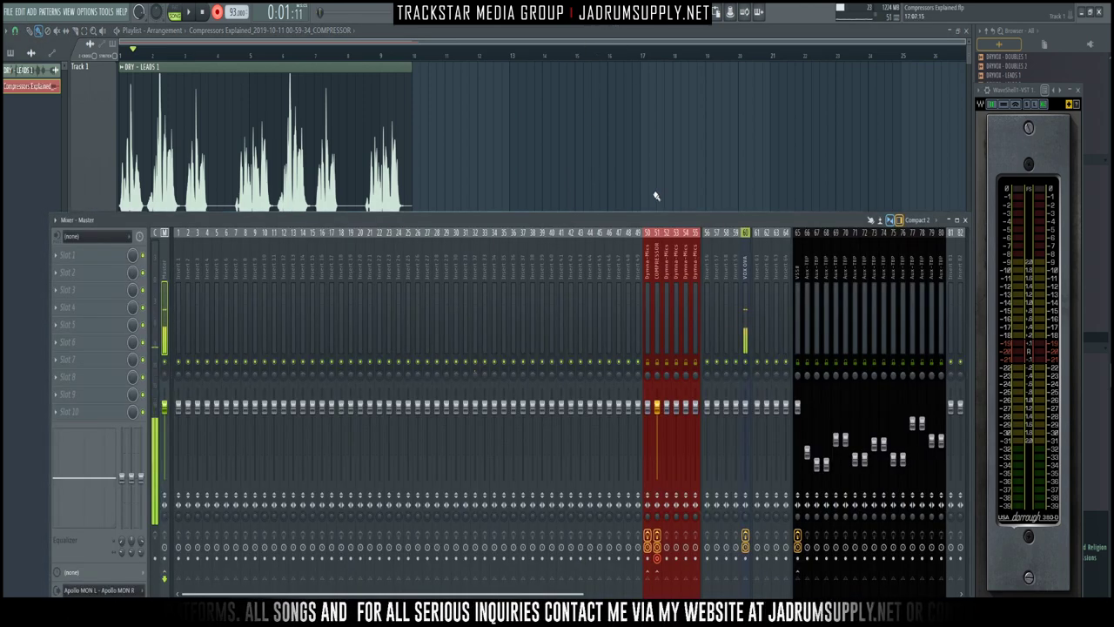
left_click(659, 285)
left_click(110, 326)
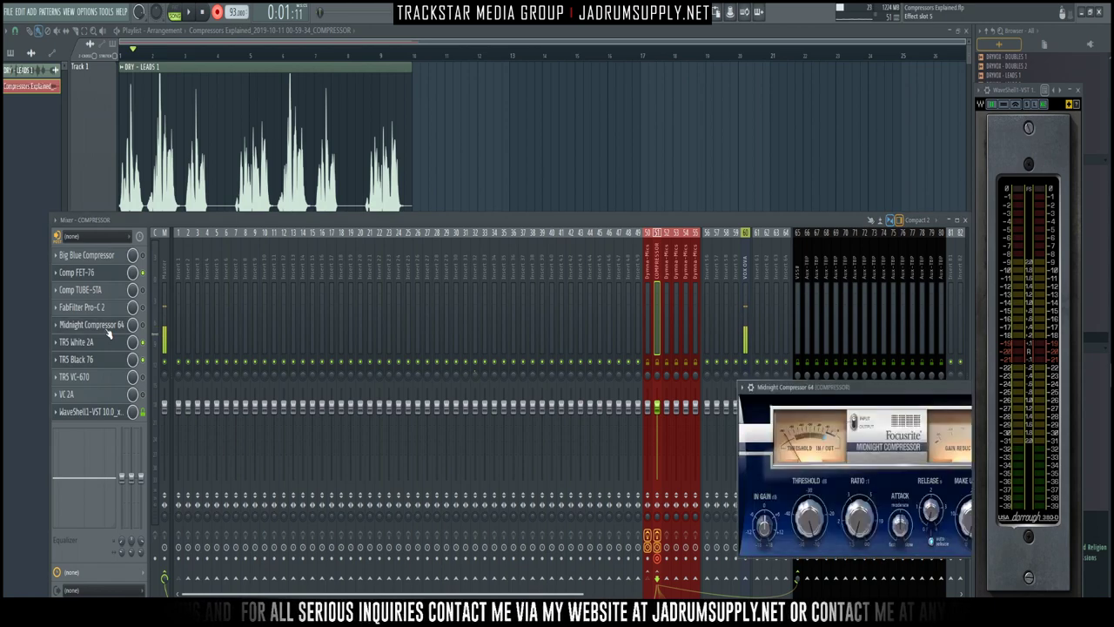
left_click(109, 306)
left_click(111, 289)
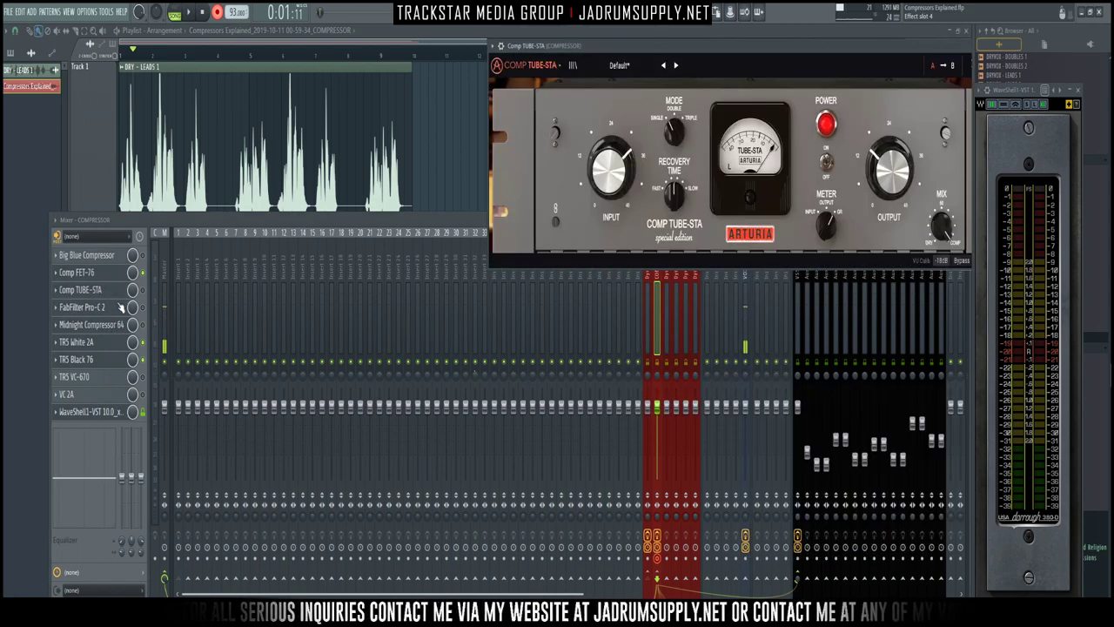
left_click(112, 377)
left_click(112, 393)
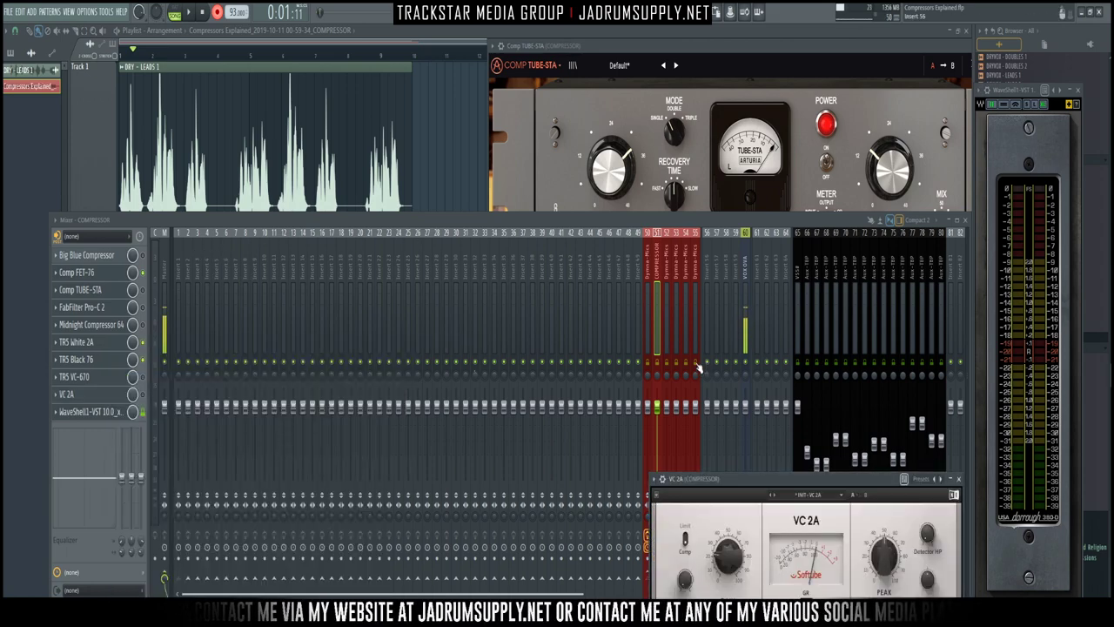
Step: Select mixer insert 50 and show its Gem Comp670-64, Unfiltered Audio Zip and WaveShell compressor plugins
left_click(648, 292)
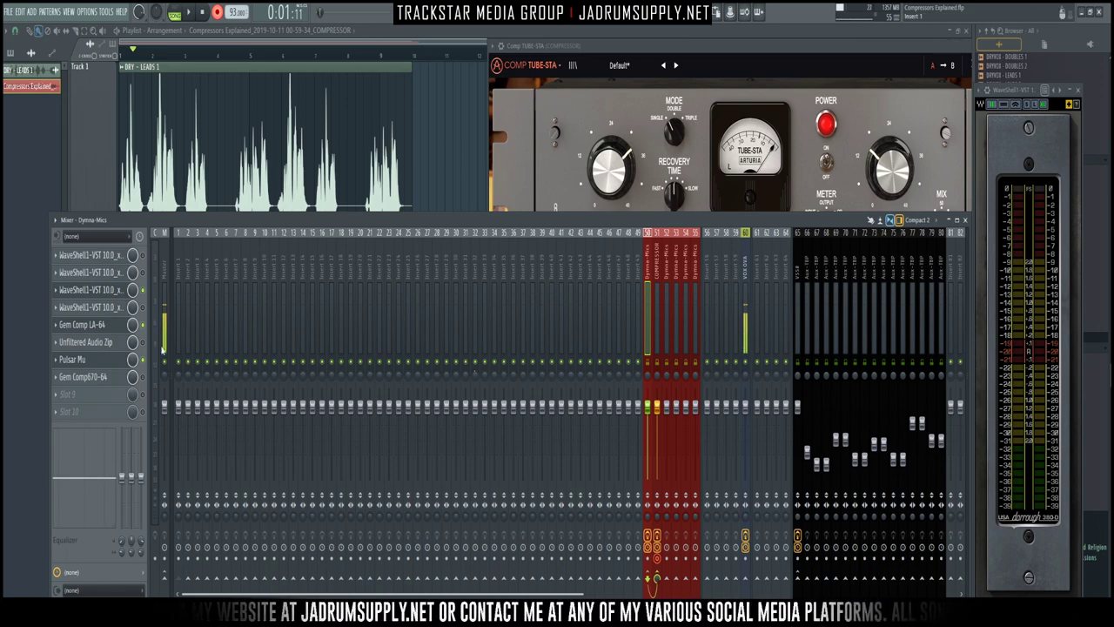
left_click(105, 377)
left_click(111, 342)
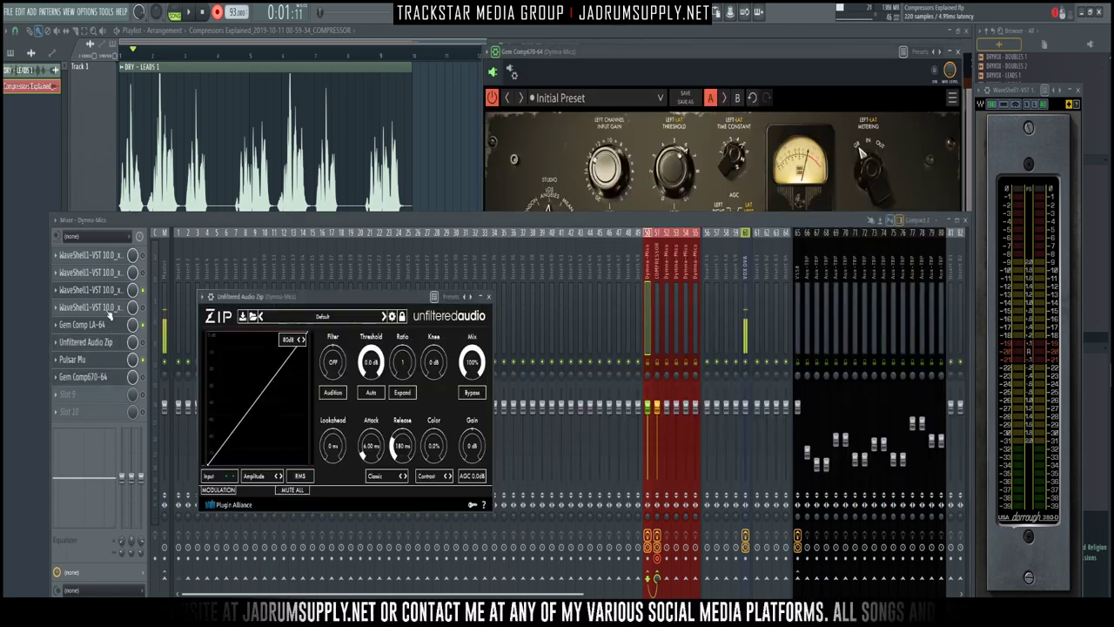
left_click(112, 291)
left_click(112, 307)
left_click(112, 307)
left_click(111, 272)
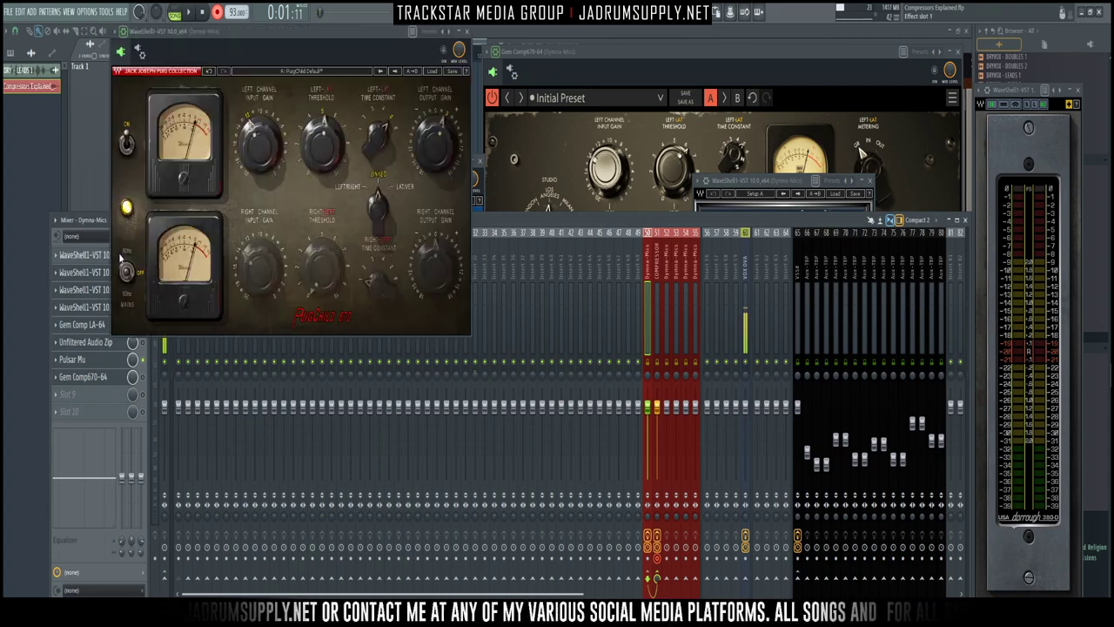